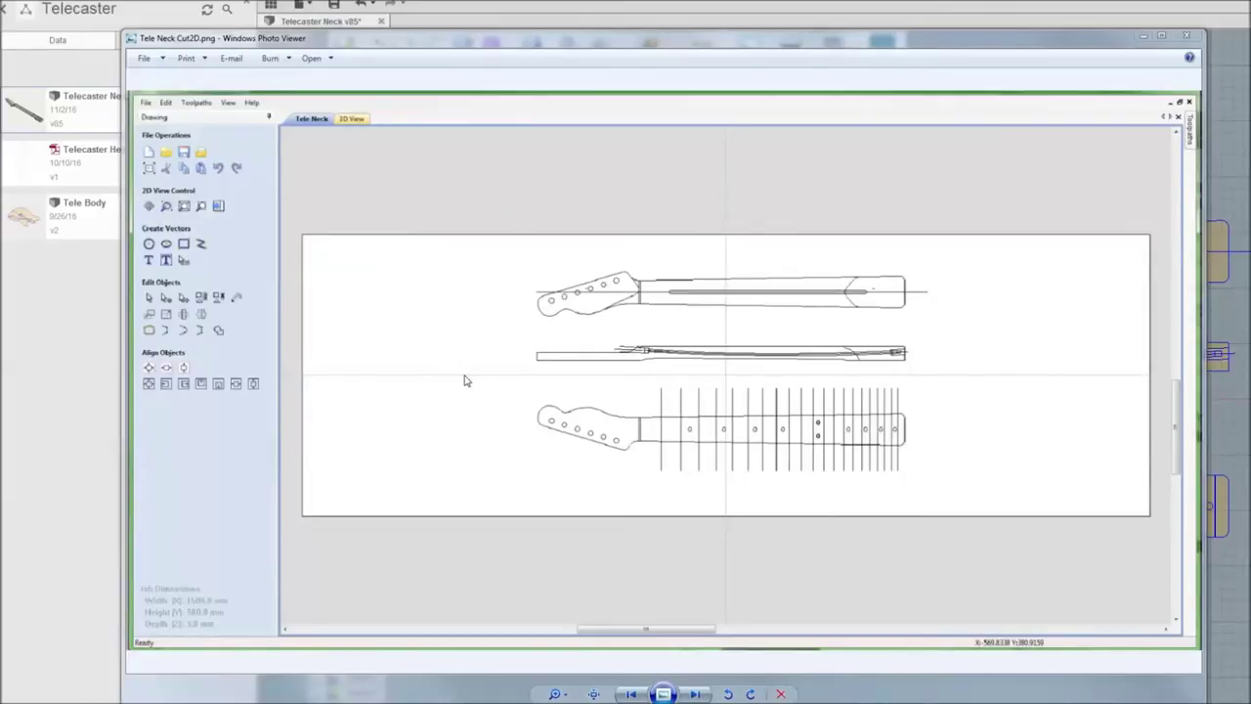
Minimize the Tele neck drawing image and examine the fret slots and inlay circles in the Fusion 360 neck sketch.
{"action": "left_click", "coordinate": [1144, 37]}
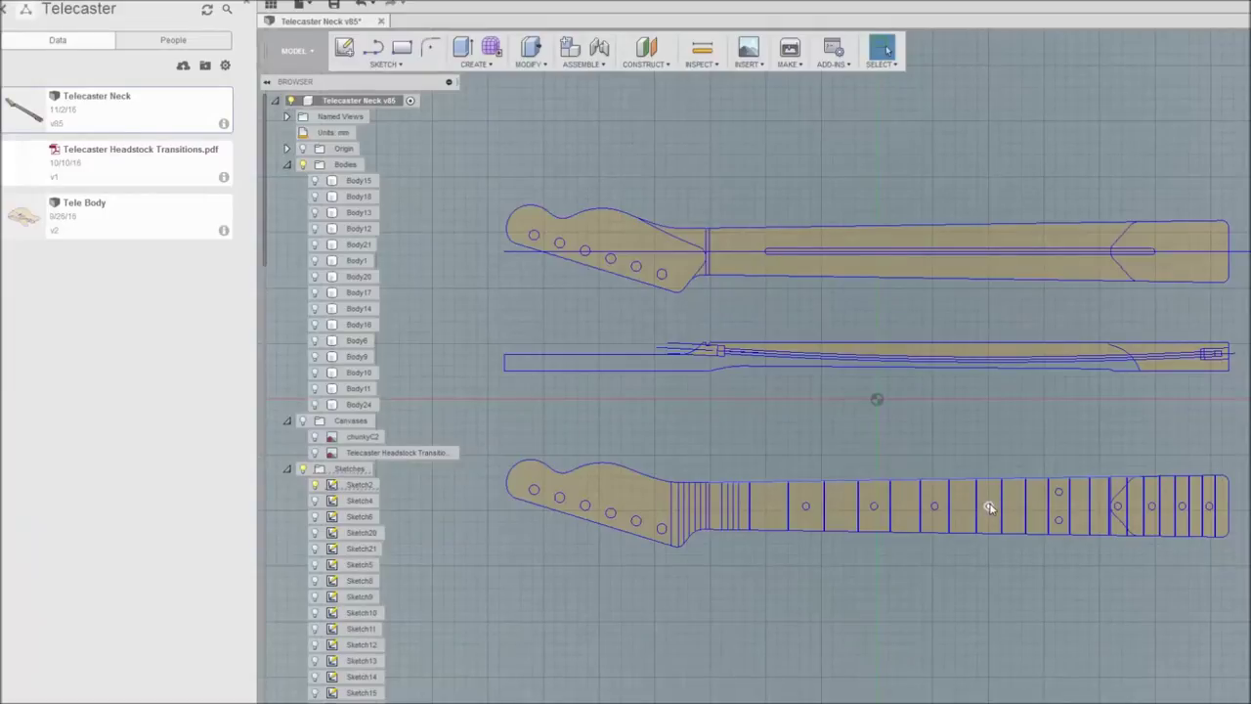
{"action": "scroll", "coordinate": [990, 507], "scroll_direction": "up", "scroll_amount": 10}
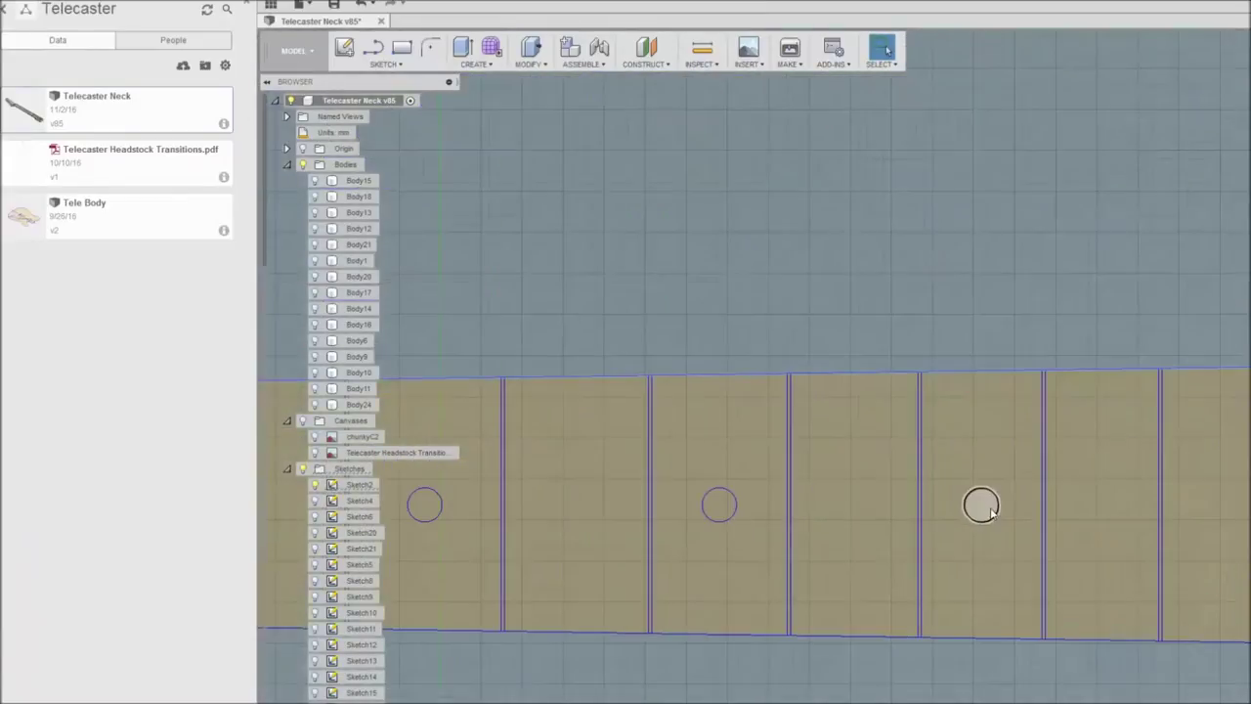
{"action": "scroll", "coordinate": [985, 513], "scroll_direction": "up", "scroll_amount": 3}
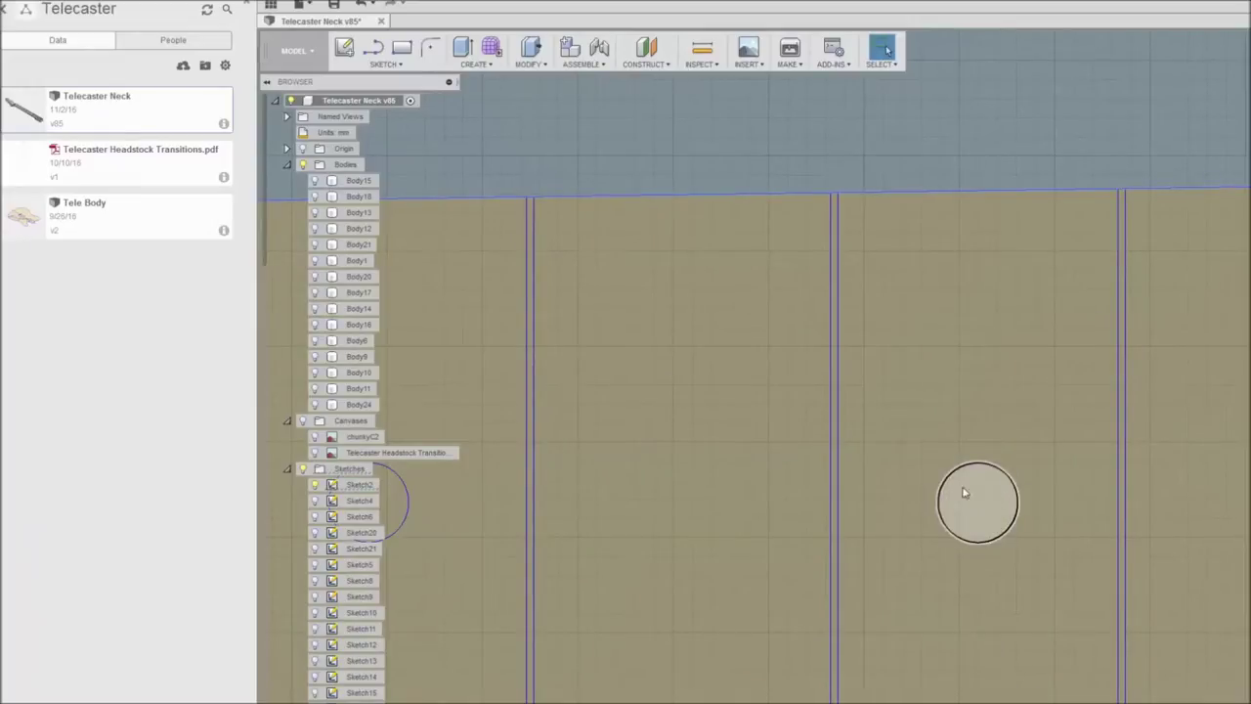
{"action": "scroll", "coordinate": [996, 509], "scroll_direction": "down", "scroll_amount": 5}
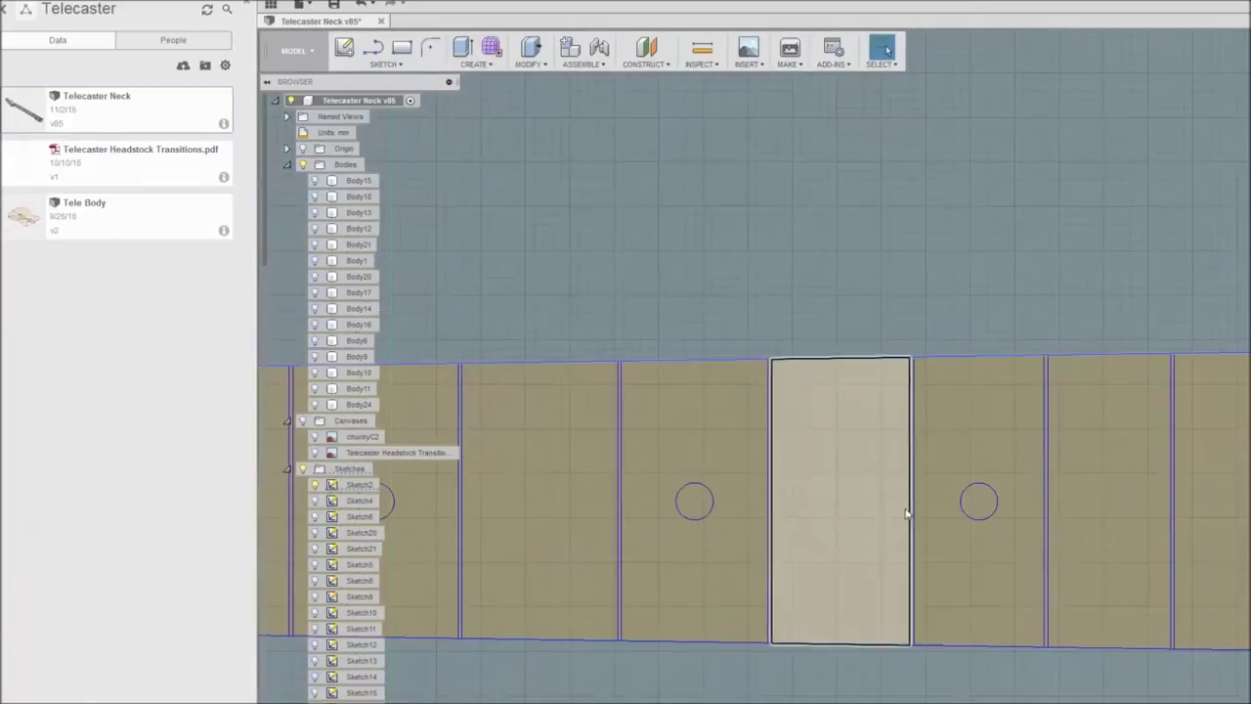
{"action": "scroll", "coordinate": [645, 526], "scroll_direction": "down", "scroll_amount": 6}
Examine the cross lines between headstock and nut on the fretboard-side outline, and compare them with the back-view outline.
{"action": "middle_click_drag", "start_coordinate": [625, 522], "coordinate": [1028, 556]}
{"action": "scroll", "coordinate": [798, 592], "scroll_direction": "up", "scroll_amount": 6}
{"action": "middle_click_drag", "start_coordinate": [791, 665], "coordinate": [793, 457]}
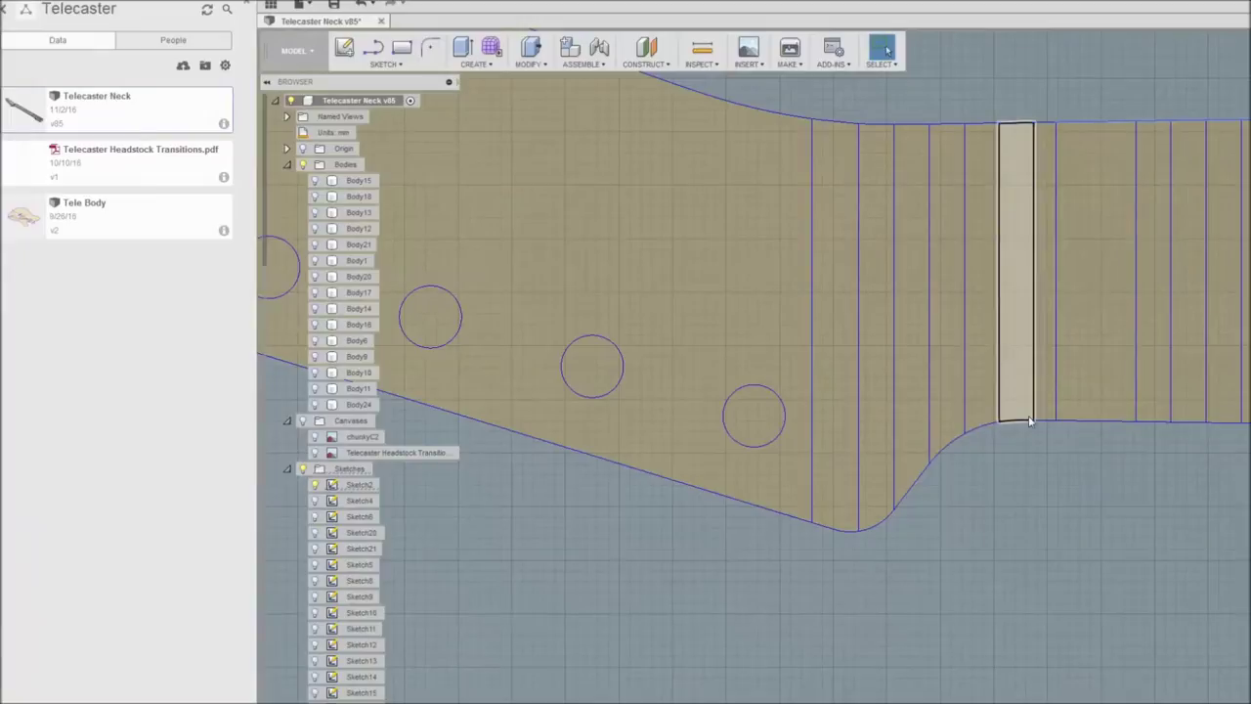
{"action": "scroll", "coordinate": [1012, 430], "scroll_direction": "up", "scroll_amount": 3}
{"action": "scroll", "coordinate": [820, 358], "scroll_direction": "down", "scroll_amount": 5}
{"action": "mouse_move", "coordinate": [978, 467]}
{"action": "middle_mouse_down"}
{"action": "mouse_move", "coordinate": [953, 550]}
{"action": "mouse_move", "coordinate": [936, 703]}
{"action": "middle_mouse_up"}
{"action": "scroll", "coordinate": [785, 326], "scroll_direction": "down", "scroll_amount": 1}
{"action": "mouse_move", "coordinate": [785, 326]}
{"action": "middle_mouse_down"}
{"action": "mouse_move", "coordinate": [1027, 674]}
{"action": "mouse_move", "coordinate": [1088, 703]}
{"action": "middle_mouse_up"}
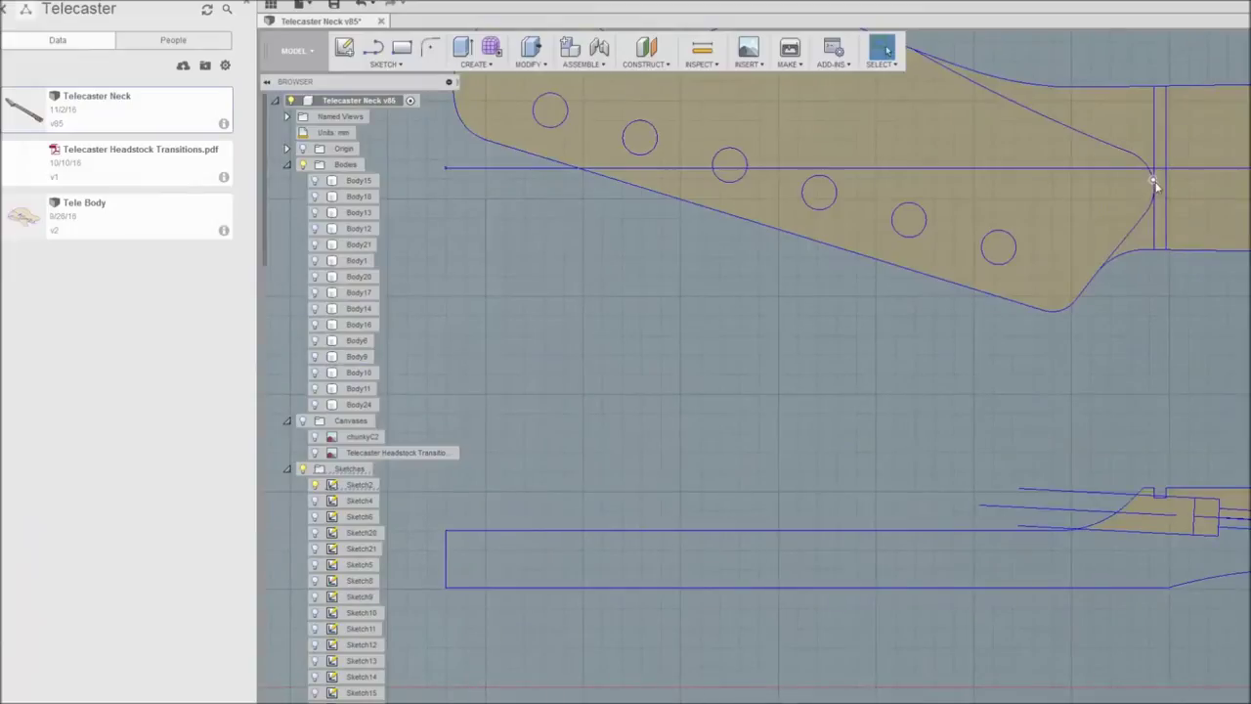
Examine the headstock transition curve, headstock outline and truss rod slot in the back-view neck outline.
{"action": "scroll", "coordinate": [1105, 145], "scroll_direction": "up", "scroll_amount": 10}
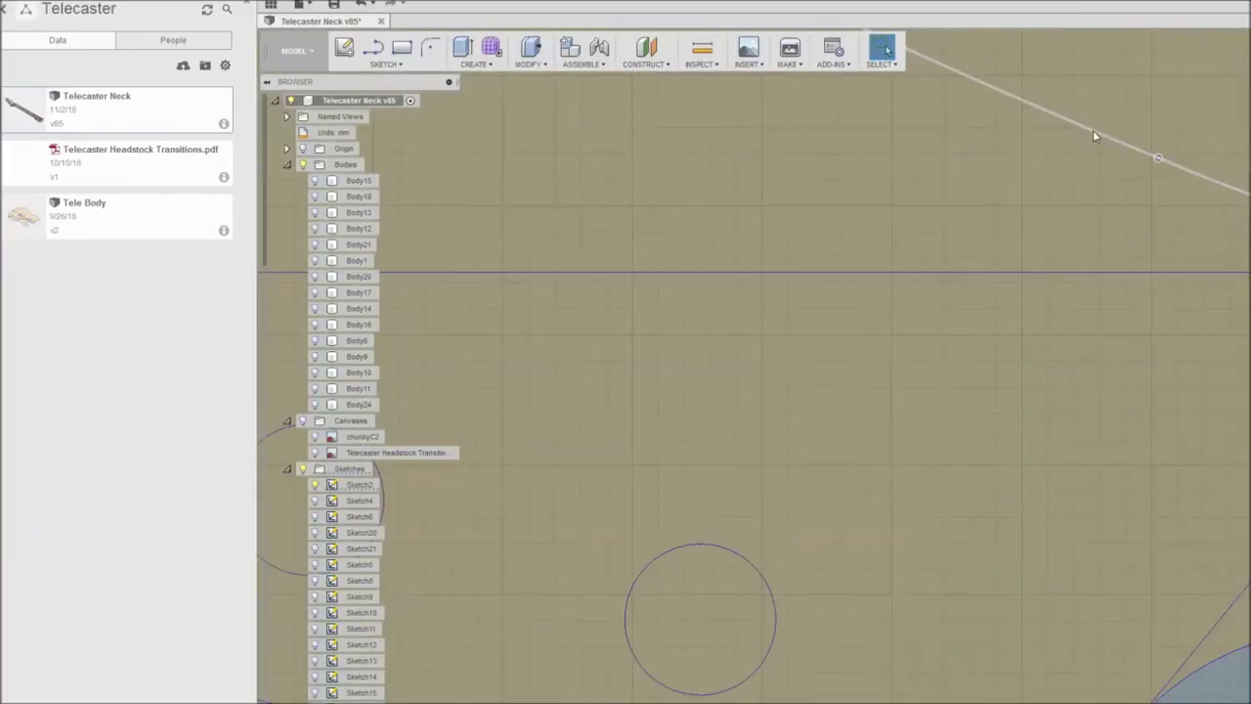
{"action": "scroll", "coordinate": [1093, 132], "scroll_direction": "down", "scroll_amount": 6}
{"action": "mouse_move", "coordinate": [1093, 132]}
{"action": "middle_mouse_down"}
{"action": "mouse_move", "coordinate": [1071, 363]}
{"action": "mouse_move", "coordinate": [1089, 433]}
{"action": "middle_mouse_up"}
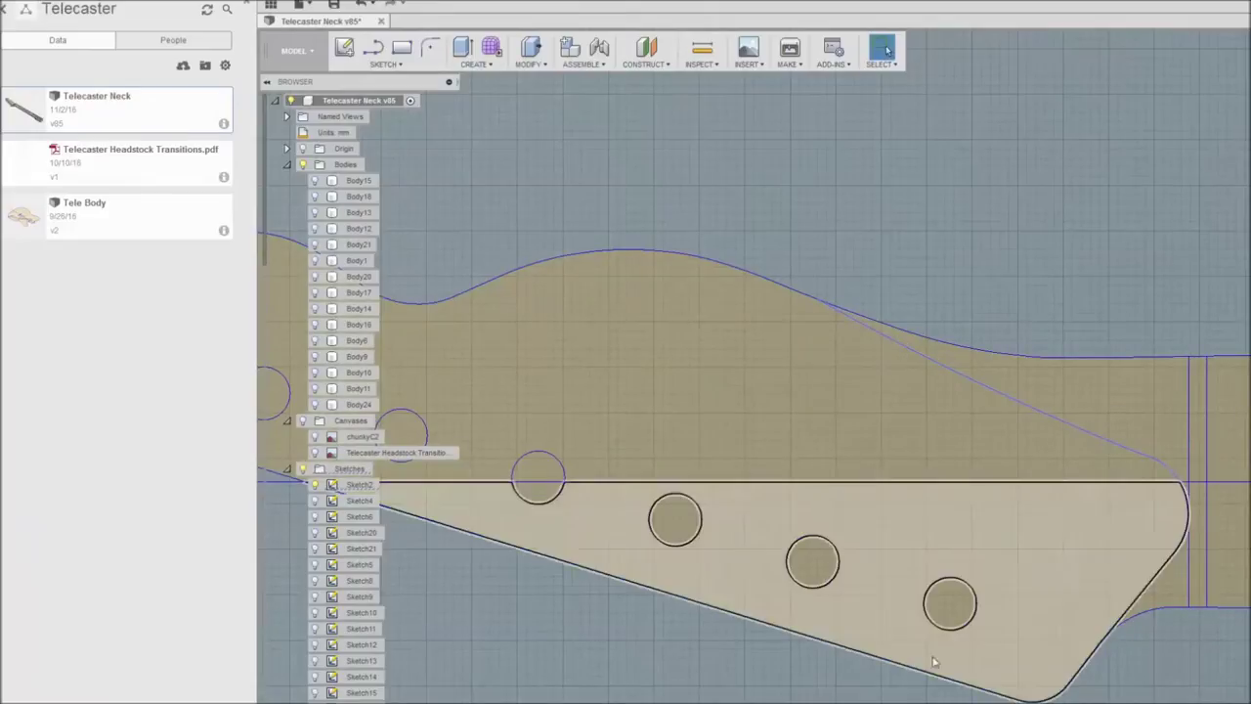
{"action": "mouse_move", "coordinate": [264, 522]}
{"action": "middle_mouse_down"}
{"action": "mouse_move", "coordinate": [497, 578]}
{"action": "mouse_move", "coordinate": [770, 699]}
{"action": "middle_mouse_up"}
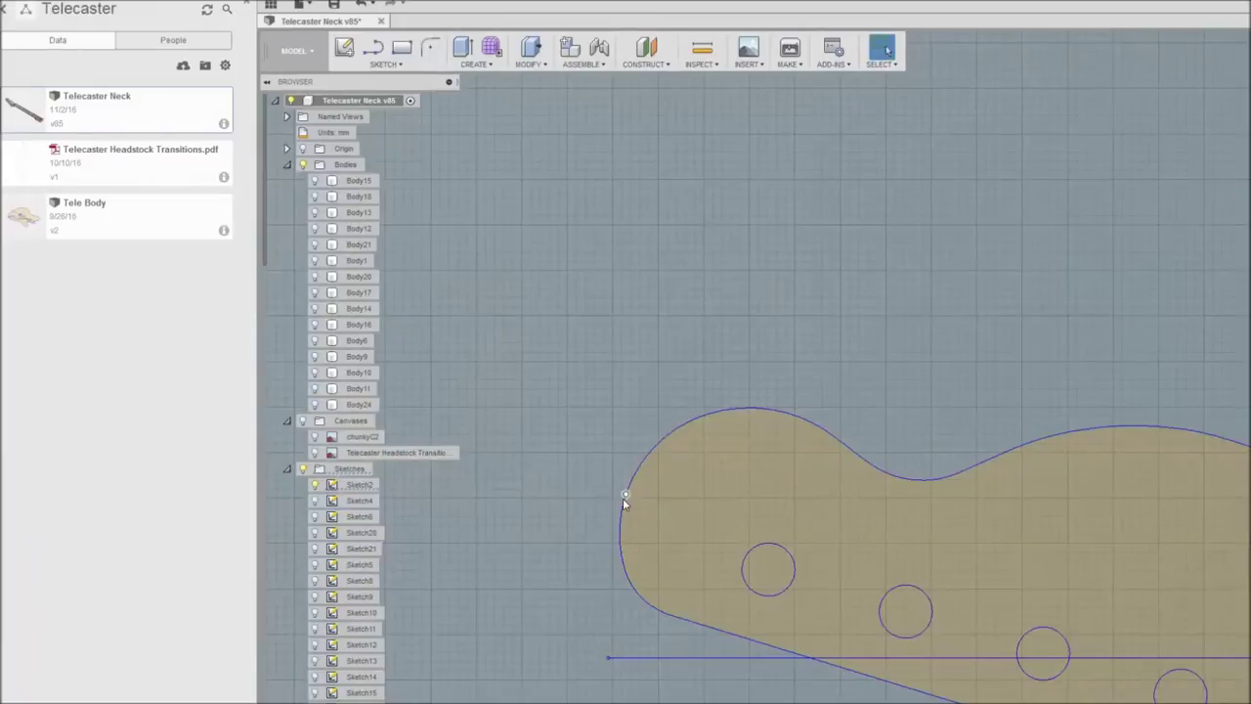
{"action": "scroll", "coordinate": [624, 502], "scroll_direction": "up", "scroll_amount": 5}
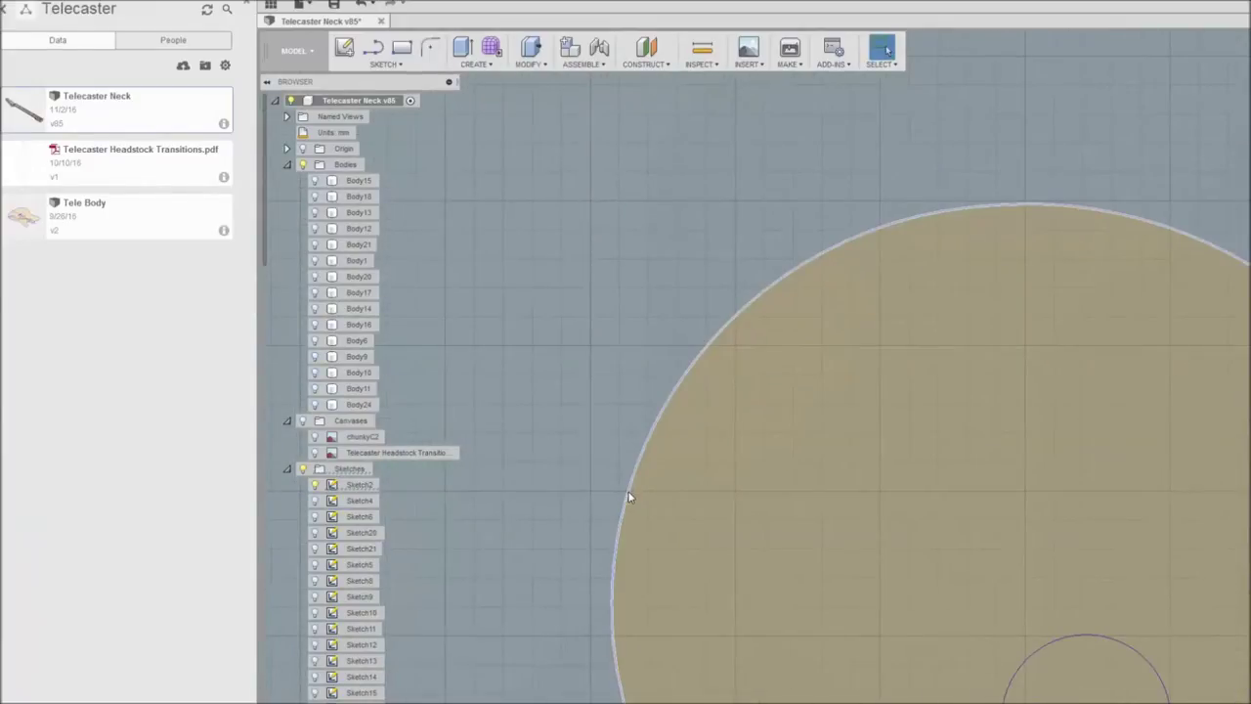
{"action": "scroll", "coordinate": [629, 497], "scroll_direction": "down", "scroll_amount": 5}
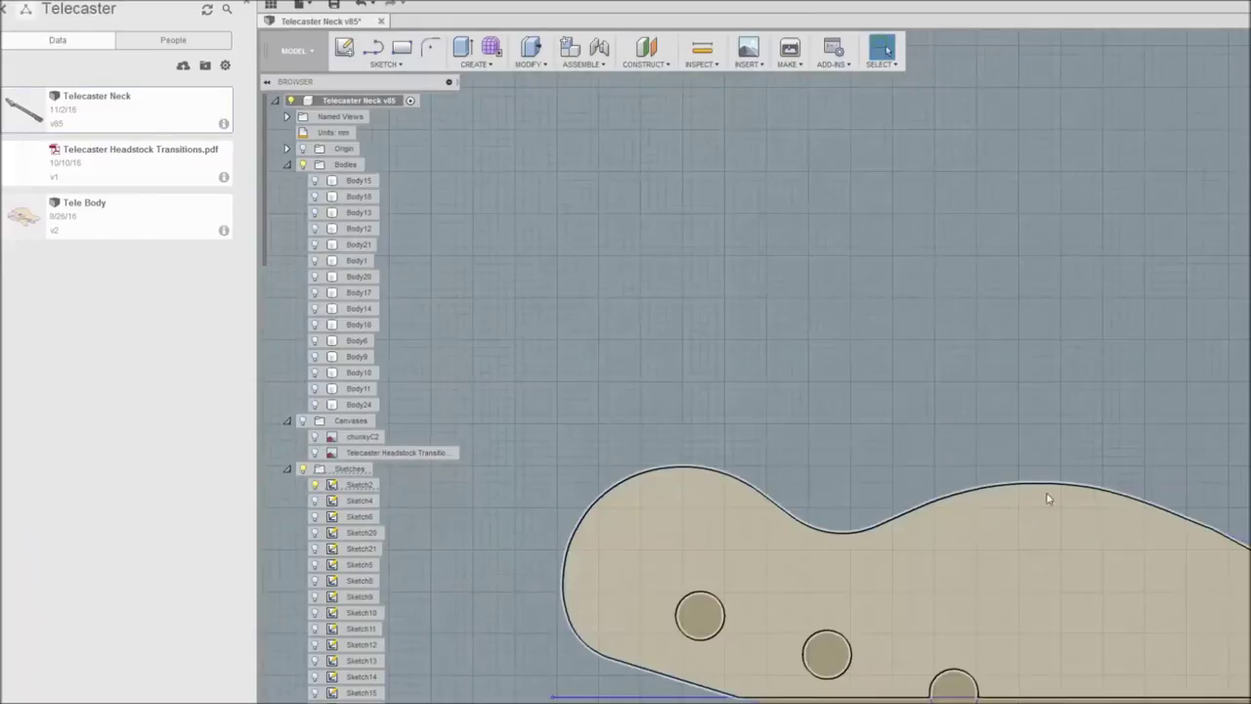
{"action": "scroll", "coordinate": [993, 388], "scroll_direction": "down", "scroll_amount": 3}
{"action": "middle_click_drag", "start_coordinate": [1120, 408], "coordinate": [526, 366]}
{"action": "middle_click_drag", "start_coordinate": [1084, 352], "coordinate": [815, 324]}
{"action": "middle_click_drag", "start_coordinate": [1142, 316], "coordinate": [686, 342]}
{"action": "scroll", "coordinate": [901, 384], "scroll_direction": "down", "scroll_amount": 3}
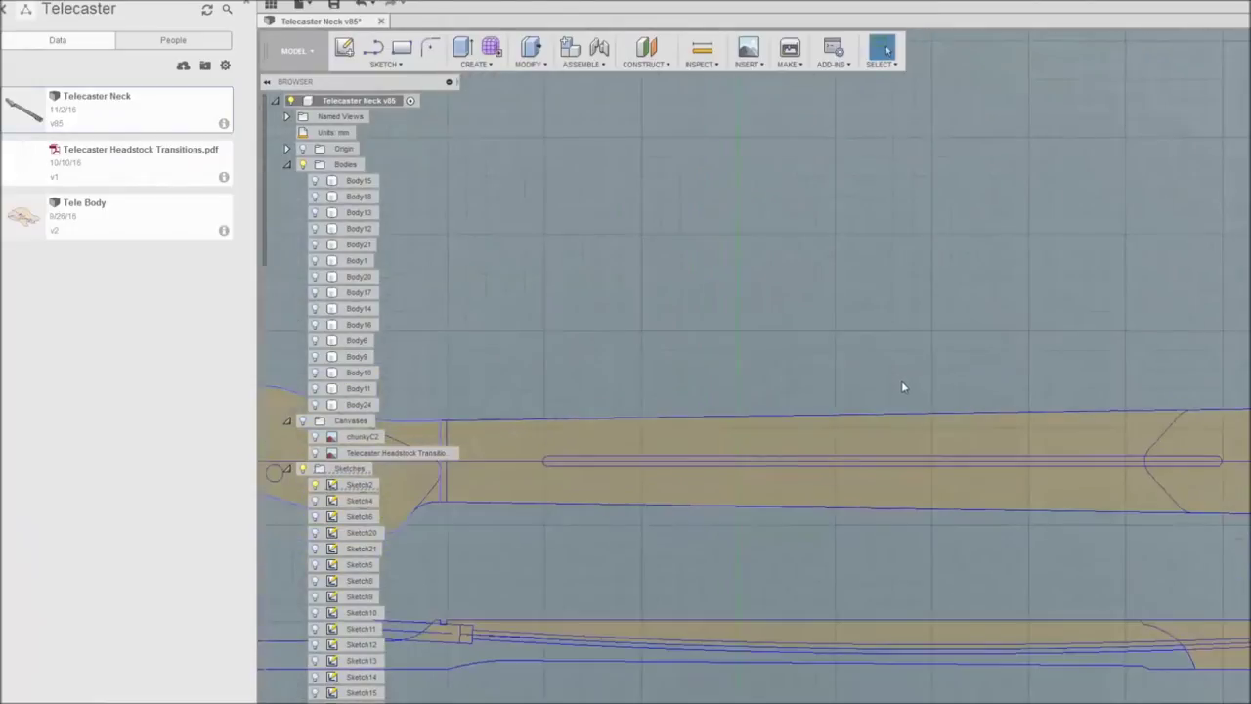
Examine the heel end and side profile of the neck, and review all three sketch views together.
{"action": "middle_click_drag", "start_coordinate": [837, 562], "coordinate": [1070, 597]}
{"action": "scroll", "coordinate": [862, 604], "scroll_direction": "up", "scroll_amount": 1}
{"action": "middle_click_drag", "start_coordinate": [1181, 601], "coordinate": [922, 606]}
{"action": "scroll", "coordinate": [512, 480], "scroll_direction": "down", "scroll_amount": 1}
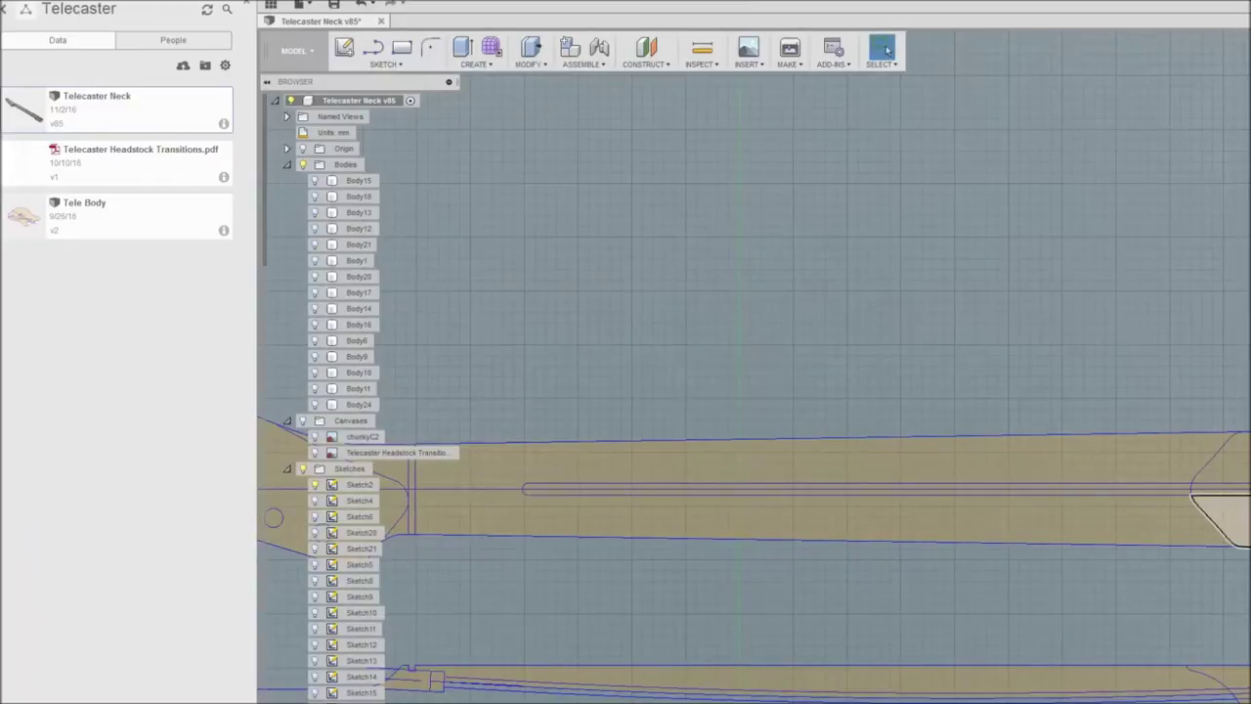
{"action": "scroll", "coordinate": [1202, 591], "scroll_direction": "down", "scroll_amount": 3}
{"action": "middle_click_drag", "start_coordinate": [1126, 592], "coordinate": [1145, 553]}
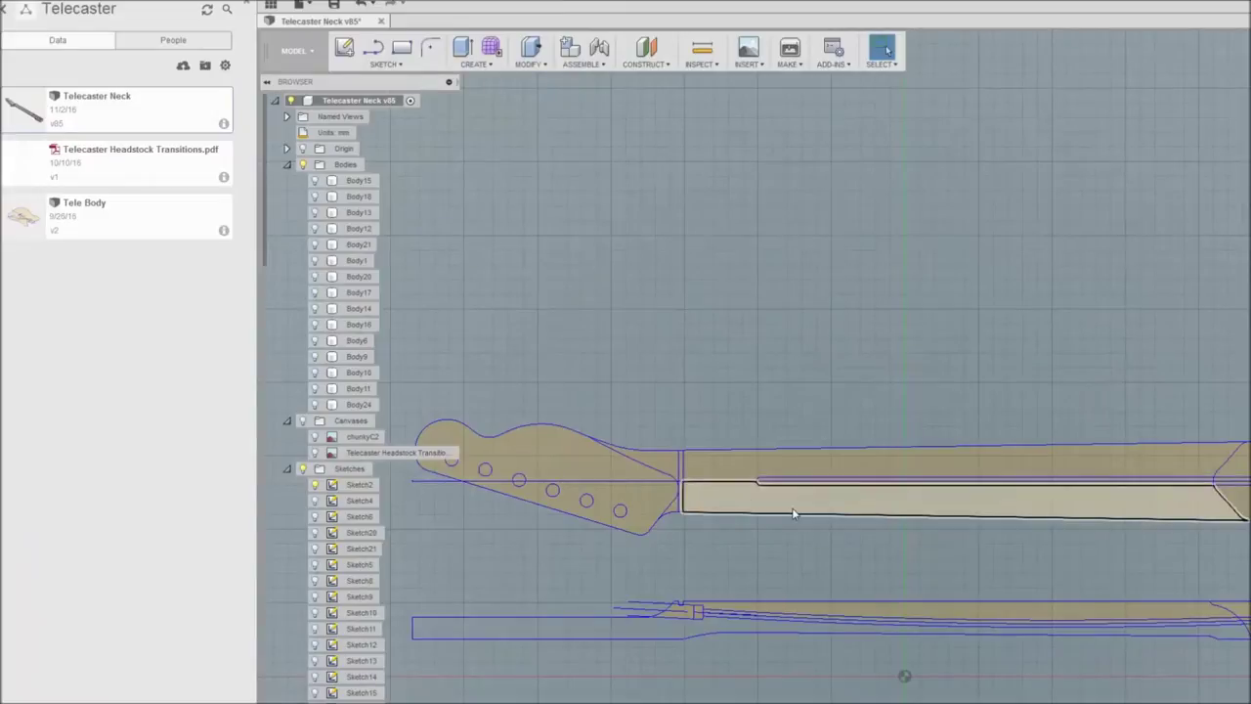
{"action": "scroll", "coordinate": [1039, 326], "scroll_direction": "down", "scroll_amount": 2}
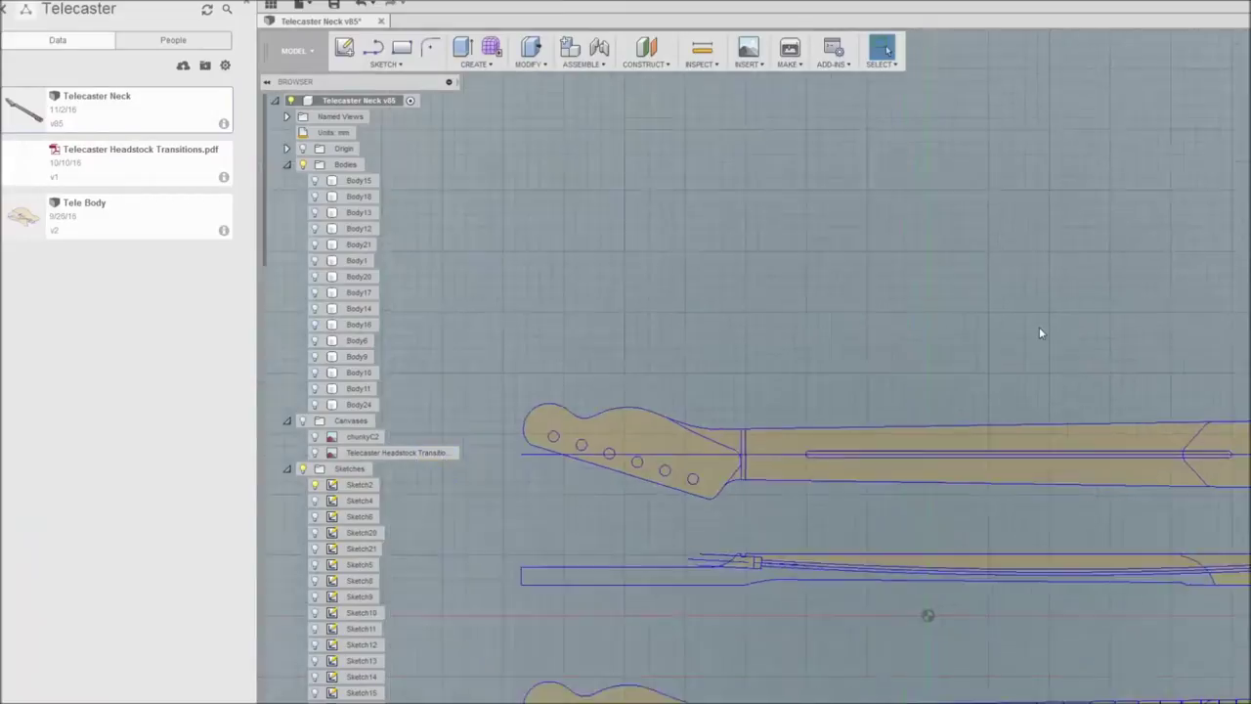
{"action": "mouse_move", "coordinate": [961, 585]}
{"action": "middle_mouse_down"}
{"action": "mouse_move", "coordinate": [999, 519]}
{"action": "mouse_move", "coordinate": [901, 425]}
{"action": "middle_mouse_up"}
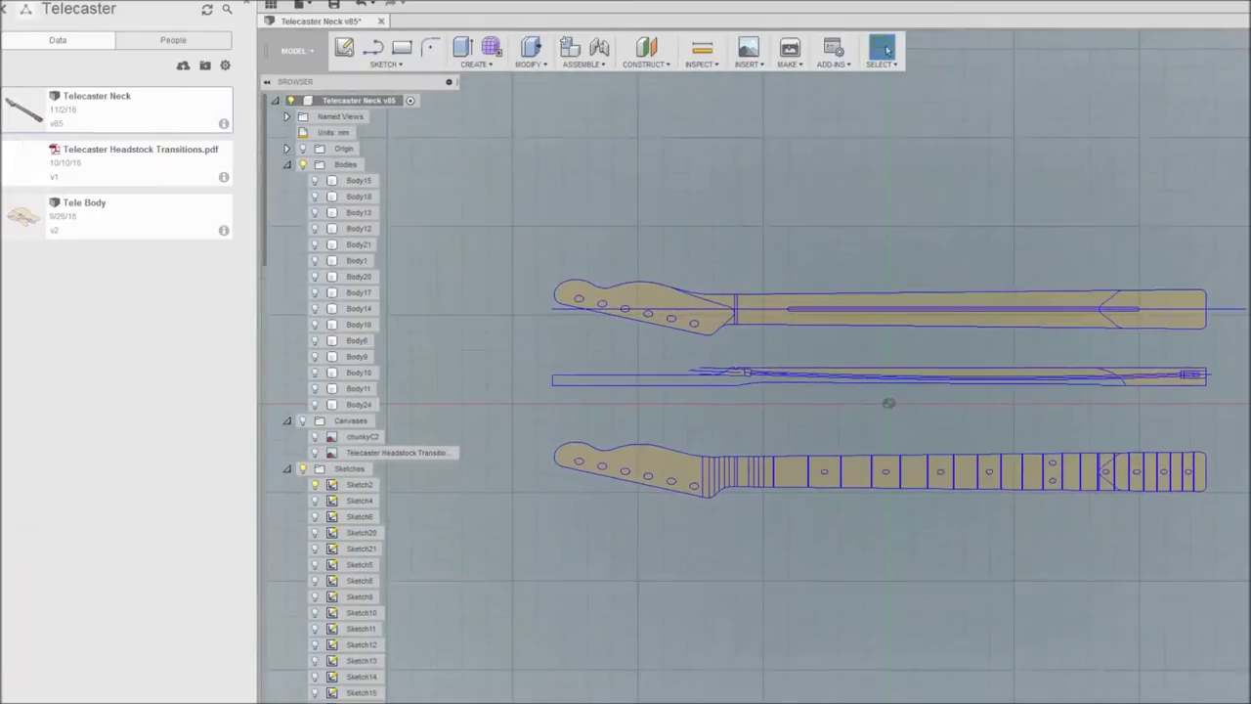
Orbit to an angled view of the neck sketches, show Sketch5 to inspect it, and hide it again.
{"action": "middle_click_drag", "start_coordinate": [656, 441], "coordinate": [731, 514]}
{"action": "scroll", "coordinate": [811, 567], "scroll_direction": "up", "scroll_amount": 4}
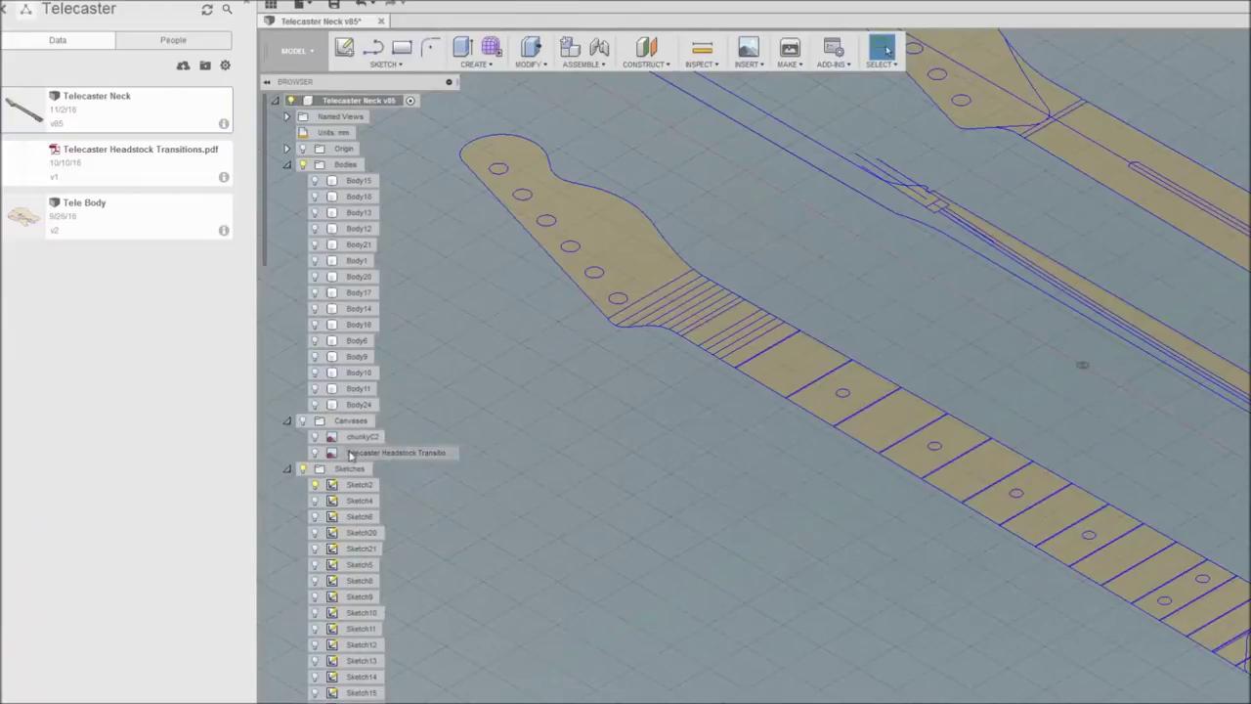
{"action": "left_click", "coordinate": [314, 564]}
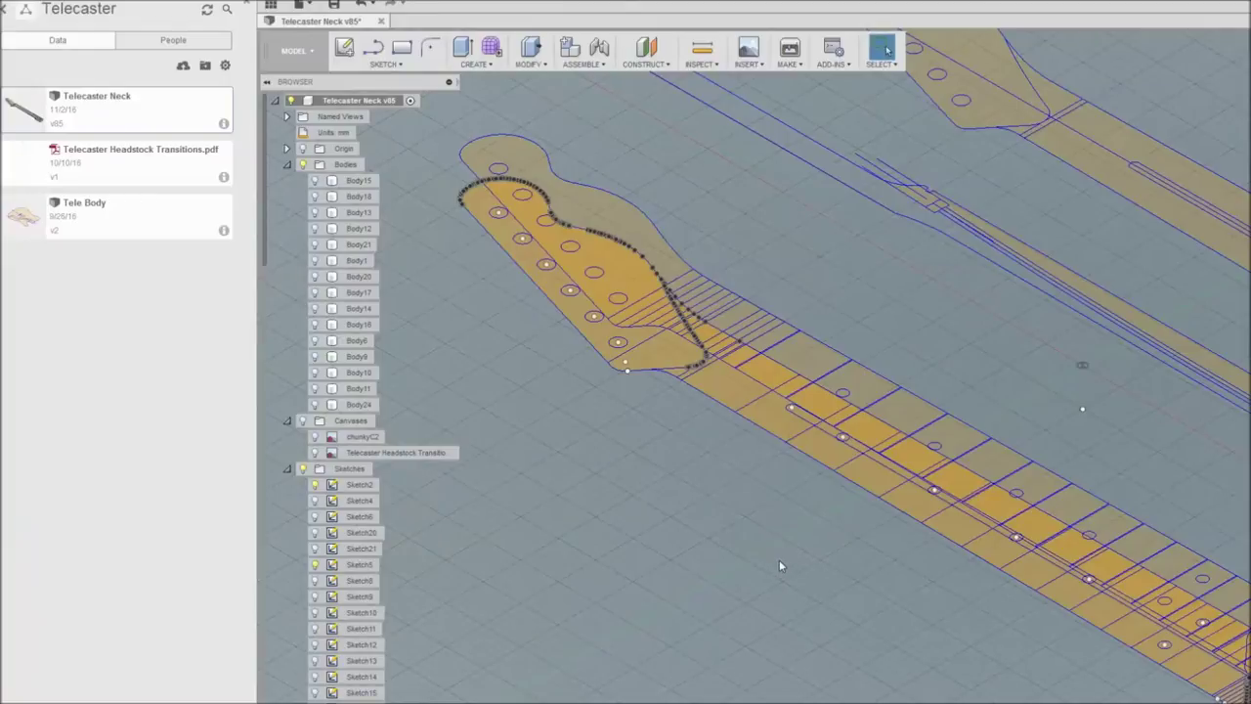
{"action": "left_click", "coordinate": [315, 565]}
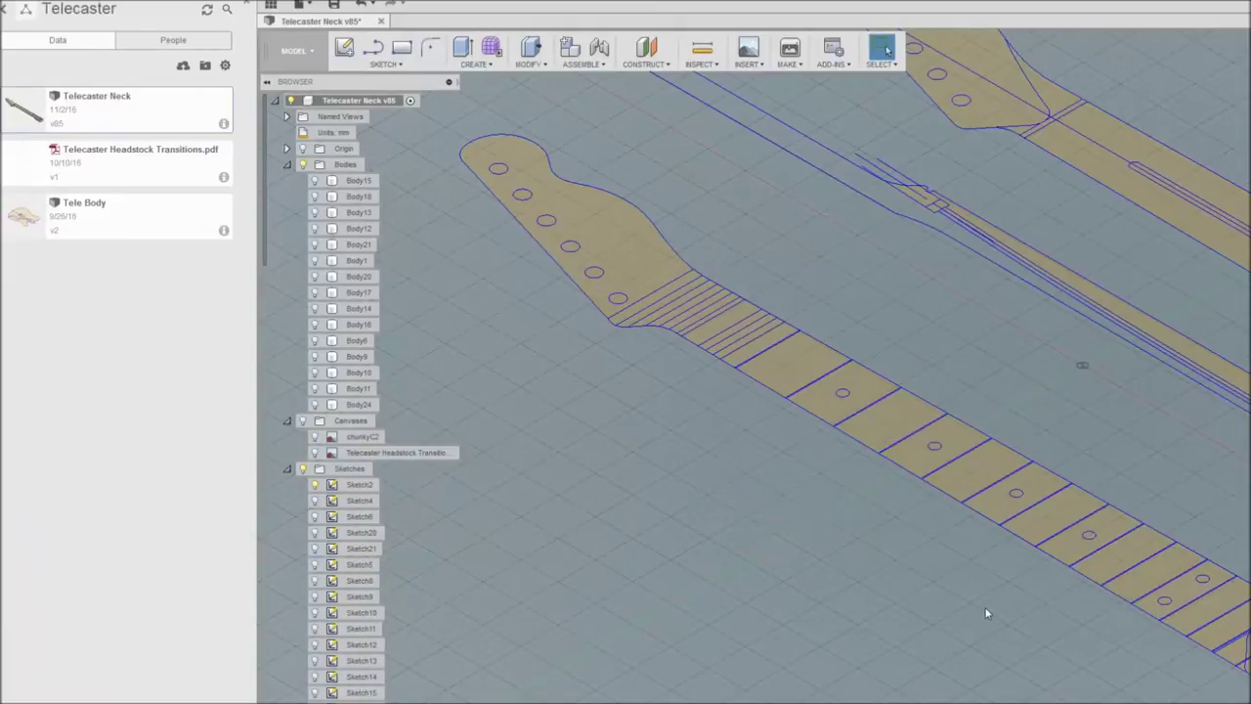
{"action": "mouse_move", "coordinate": [1085, 648]}
{"action": "middle_mouse_down"}
{"action": "mouse_move", "coordinate": [1039, 612]}
{"action": "mouse_move", "coordinate": [1048, 638]}
{"action": "middle_mouse_up"}
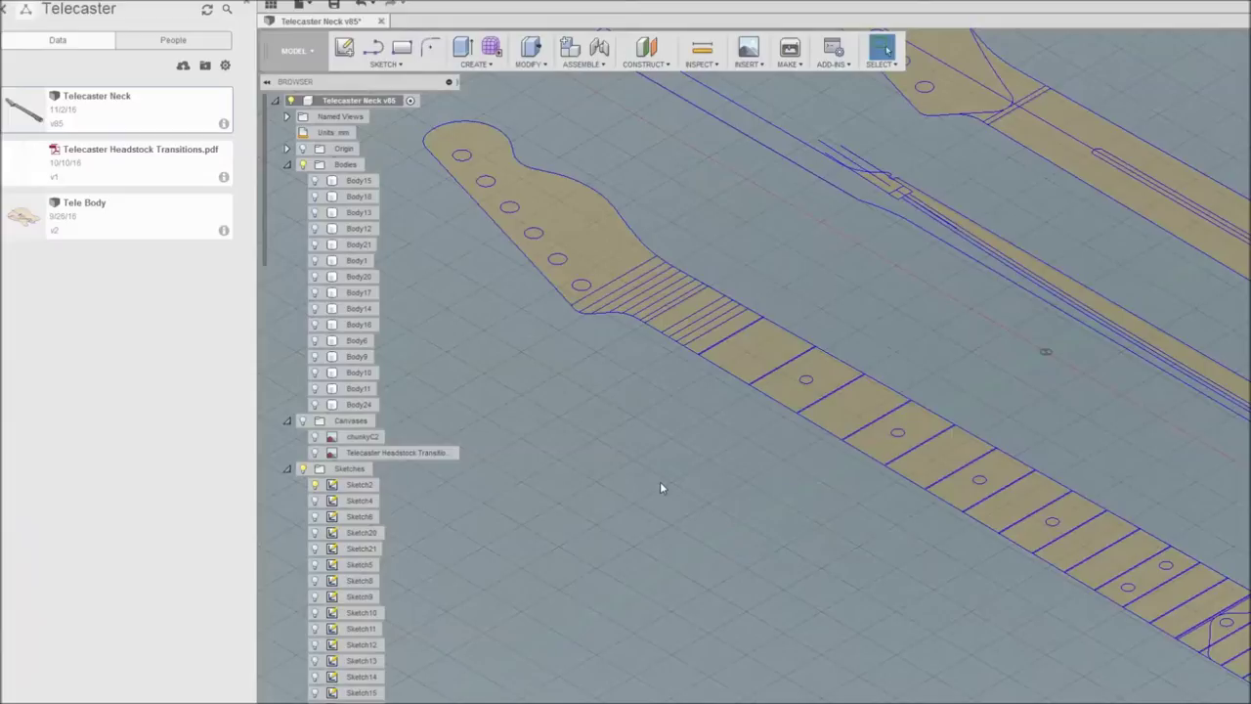
Show Body24, inspect it with Sketch2 hidden, and turn Sketch2 back on.
{"action": "left_click", "coordinate": [314, 405]}
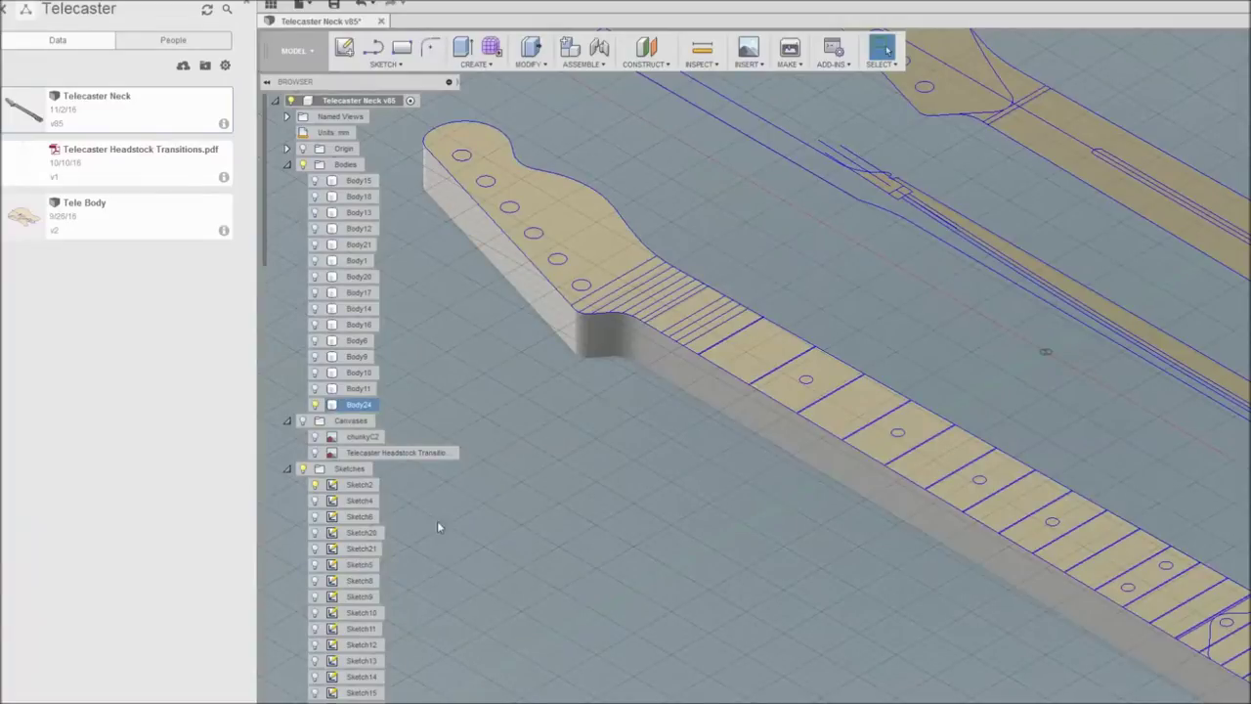
{"action": "left_click", "coordinate": [315, 485]}
{"action": "left_click", "coordinate": [617, 224]}
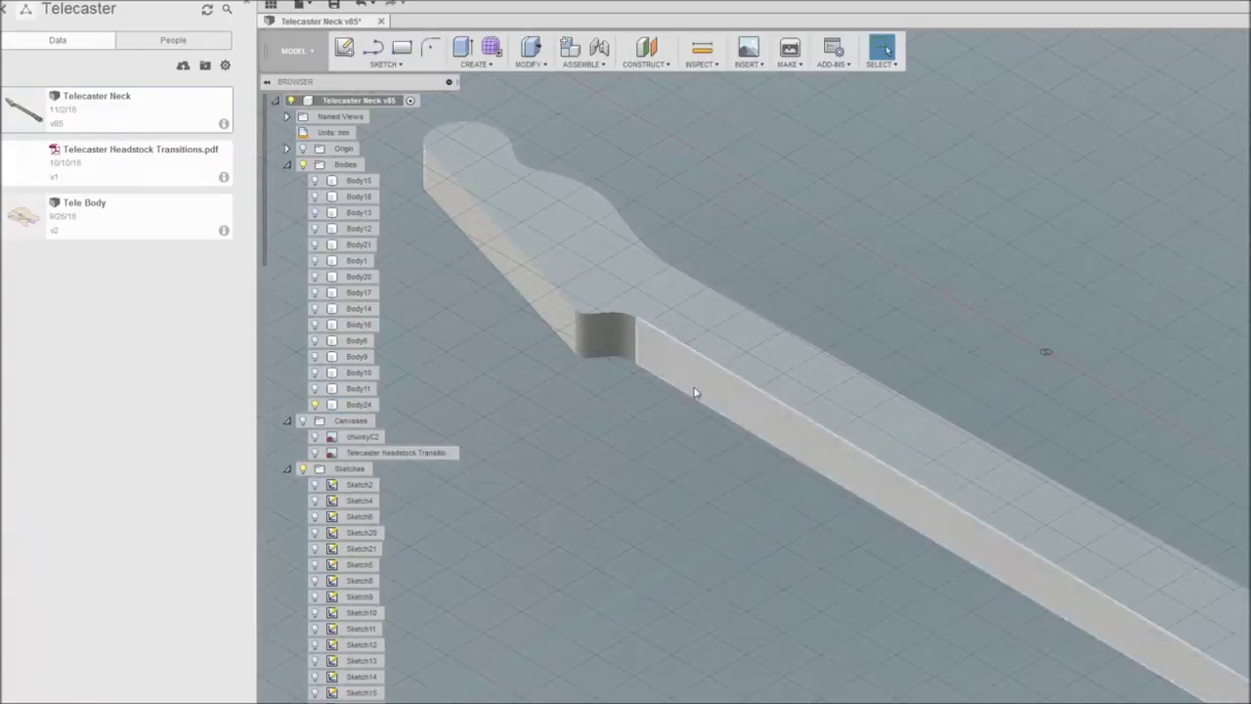
{"action": "left_click", "coordinate": [444, 426]}
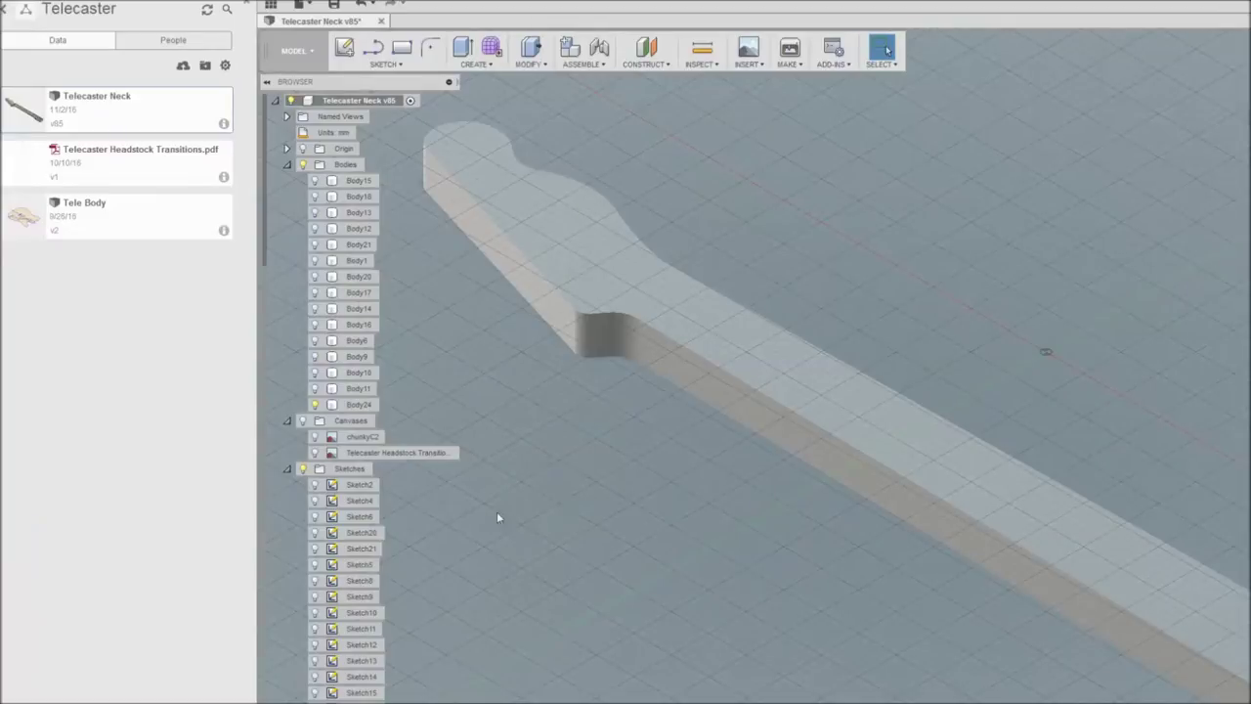
{"action": "left_click", "coordinate": [315, 485]}
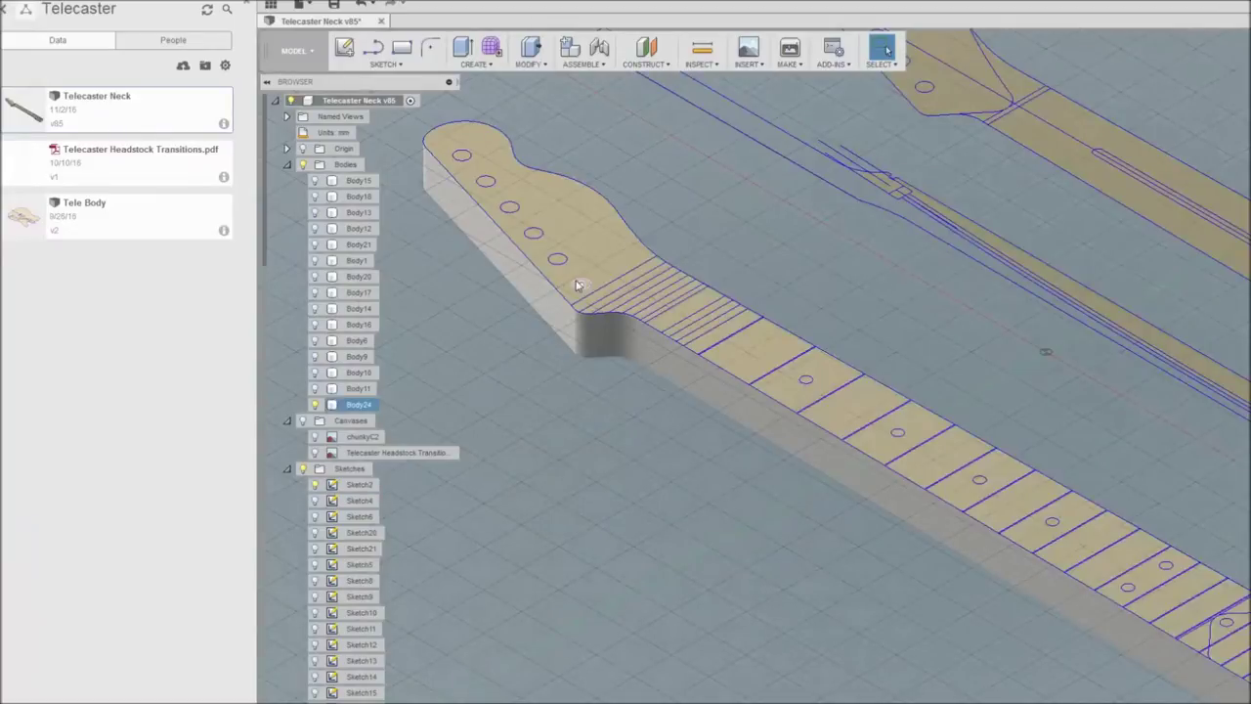
Examine the extruded neck blank against the Sketch2 outline, from the tuner holes to the heel end.
{"action": "scroll", "coordinate": [583, 284], "scroll_direction": "up", "scroll_amount": 2}
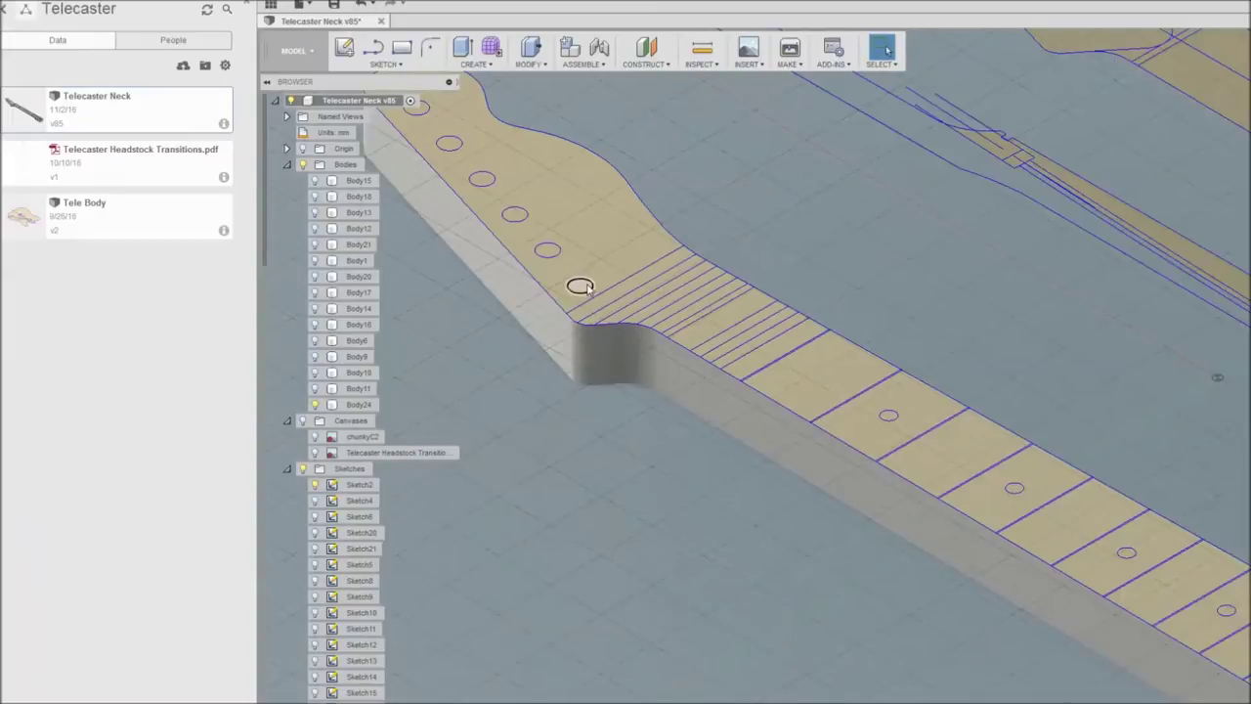
{"action": "scroll", "coordinate": [440, 137], "scroll_direction": "down", "scroll_amount": 2}
{"action": "scroll", "coordinate": [606, 488], "scroll_direction": "down", "scroll_amount": 2}
{"action": "scroll", "coordinate": [641, 459], "scroll_direction": "up", "scroll_amount": 1}
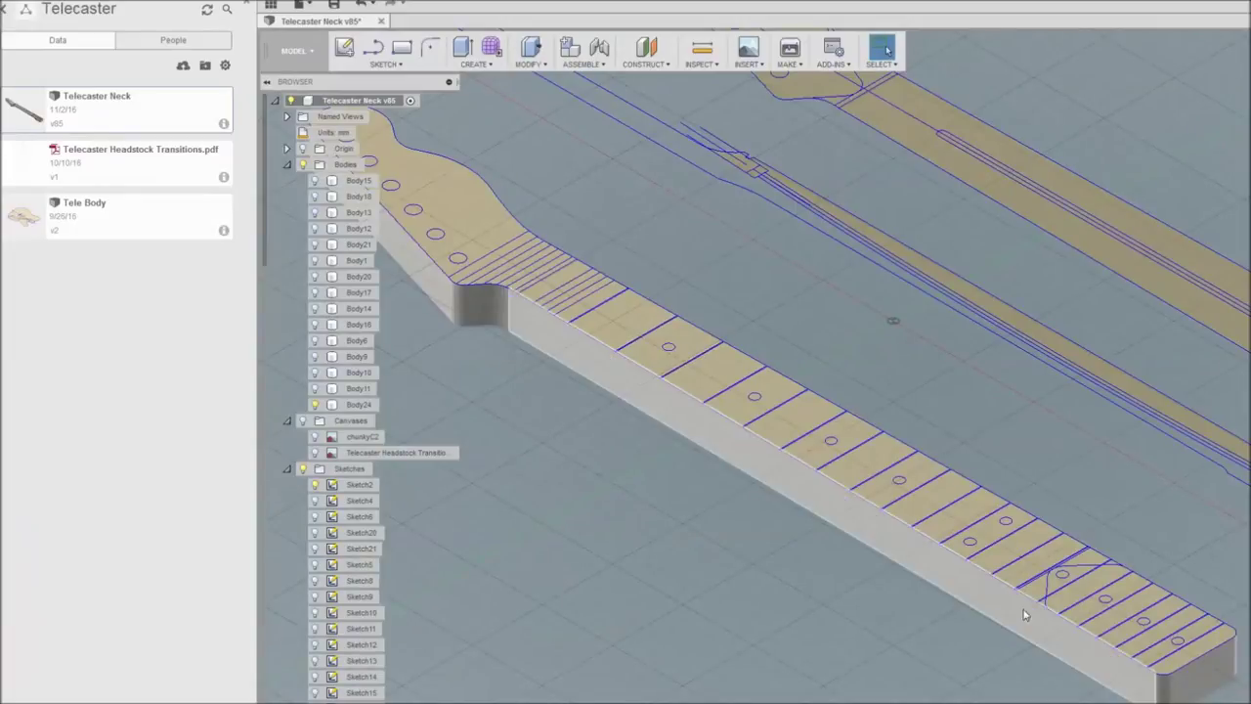
{"action": "middle_click_drag", "start_coordinate": [592, 453], "coordinate": [672, 498]}
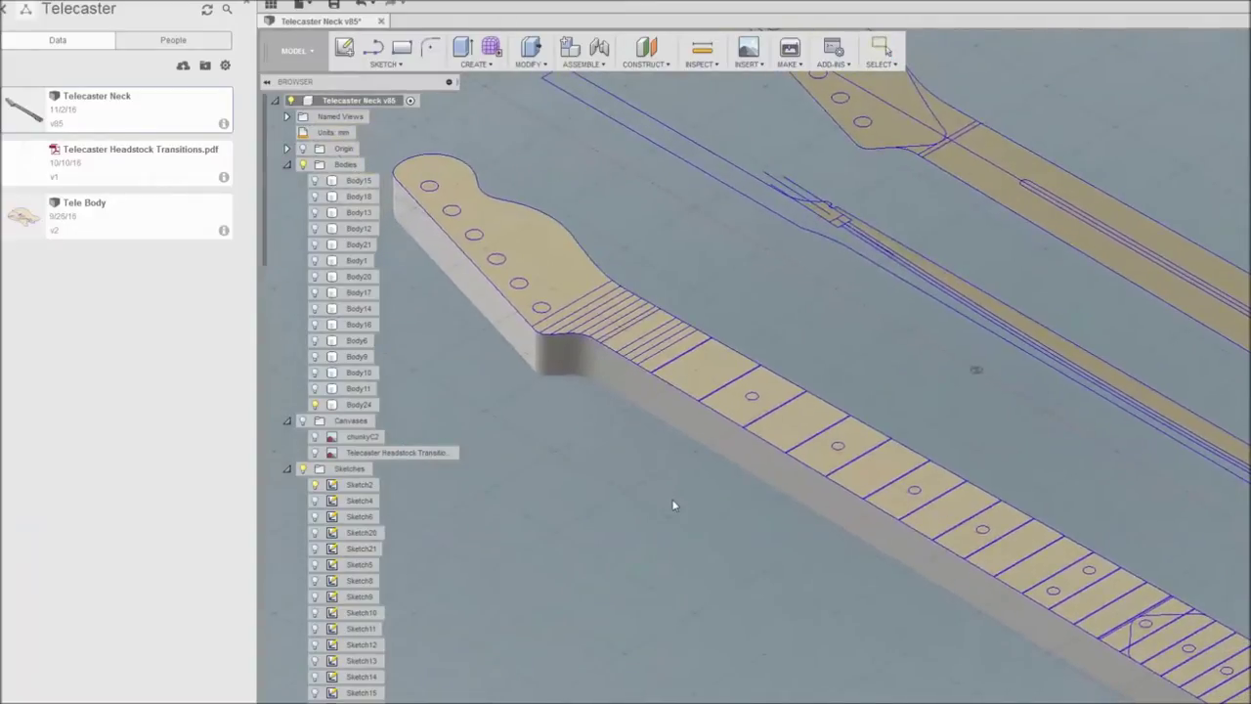
{"action": "mouse_move", "coordinate": [985, 388]}
{"action": "middle_mouse_down"}
{"action": "mouse_move", "coordinate": [977, 374]}
{"action": "mouse_move", "coordinate": [830, 336]}
{"action": "mouse_move", "coordinate": [847, 355]}
{"action": "mouse_move", "coordinate": [850, 400]}
{"action": "middle_mouse_up"}
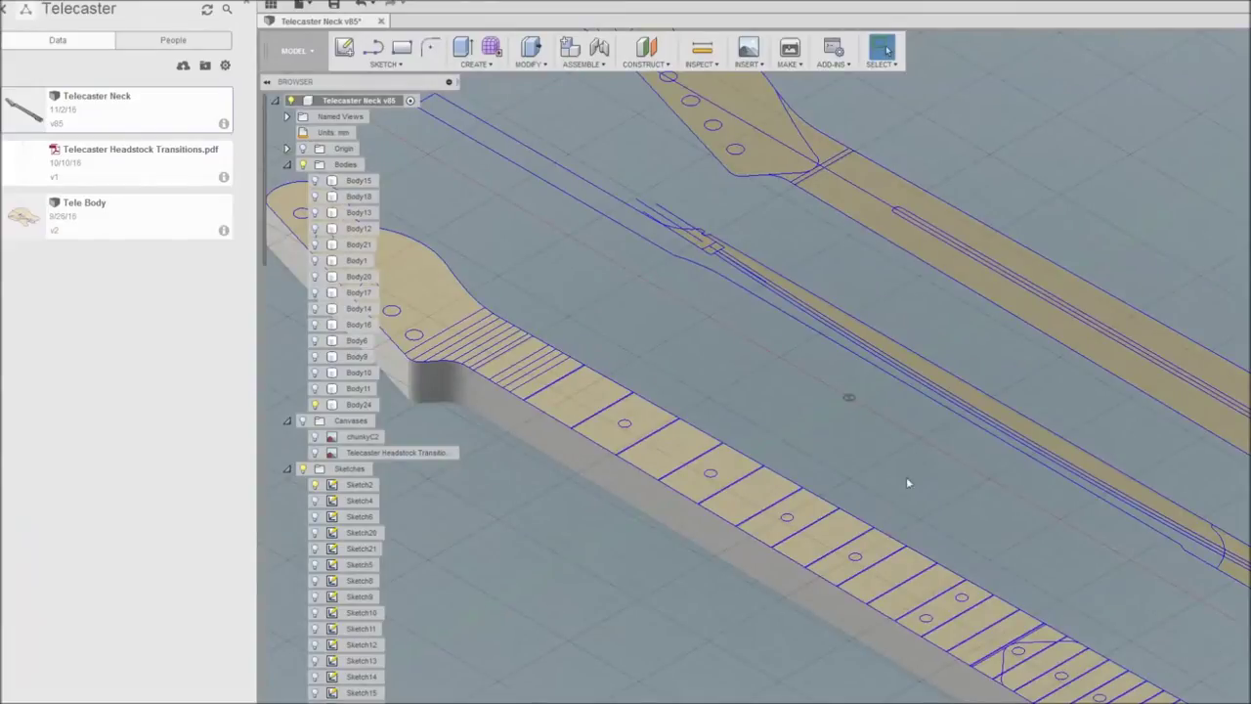
{"action": "scroll", "coordinate": [629, 299], "scroll_direction": "down", "scroll_amount": 3}
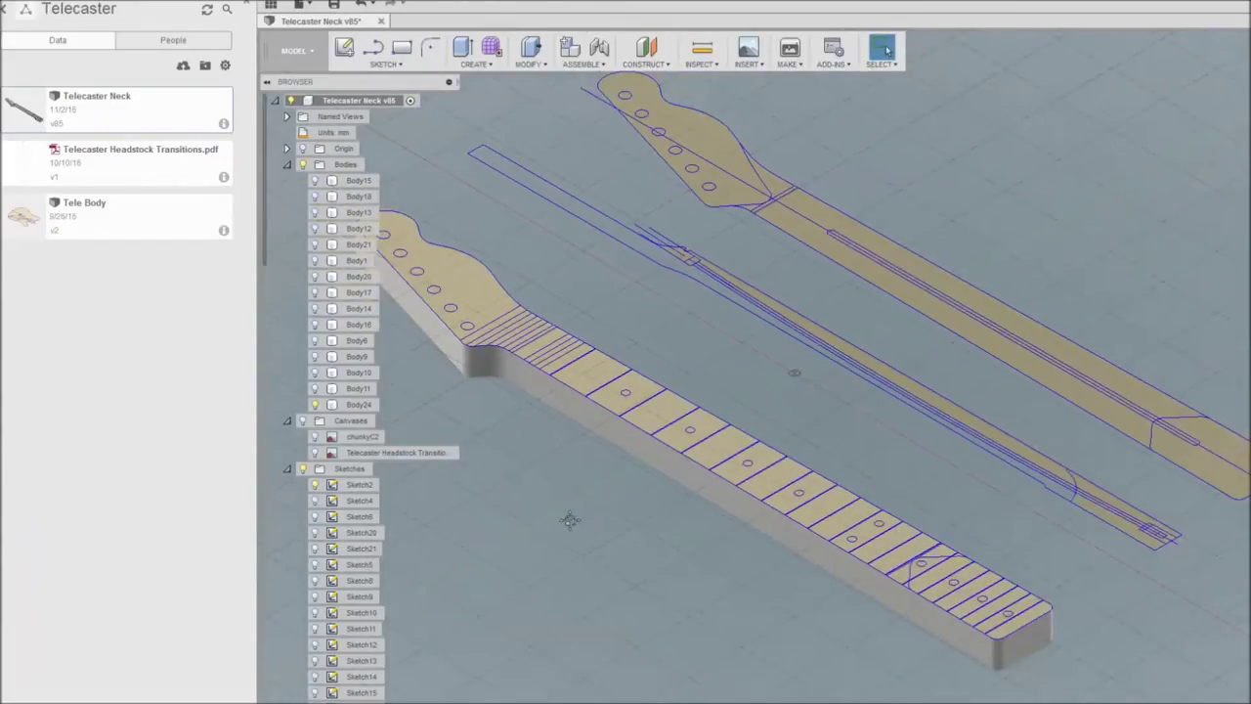
Show Sketch4 and inspect the headstock section of the side profile.
{"action": "middle_click_drag", "start_coordinate": [570, 519], "coordinate": [639, 569]}
{"action": "left_click", "coordinate": [316, 500]}
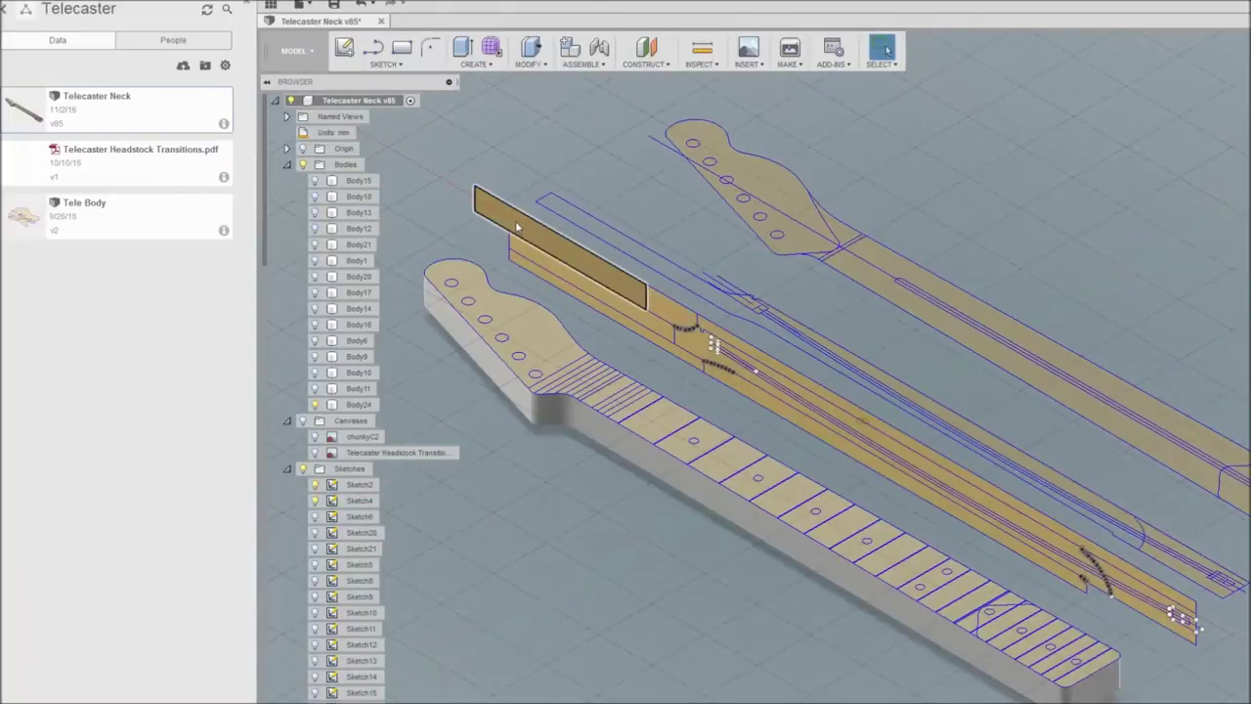
{"action": "scroll", "coordinate": [705, 351], "scroll_direction": "up", "scroll_amount": 4}
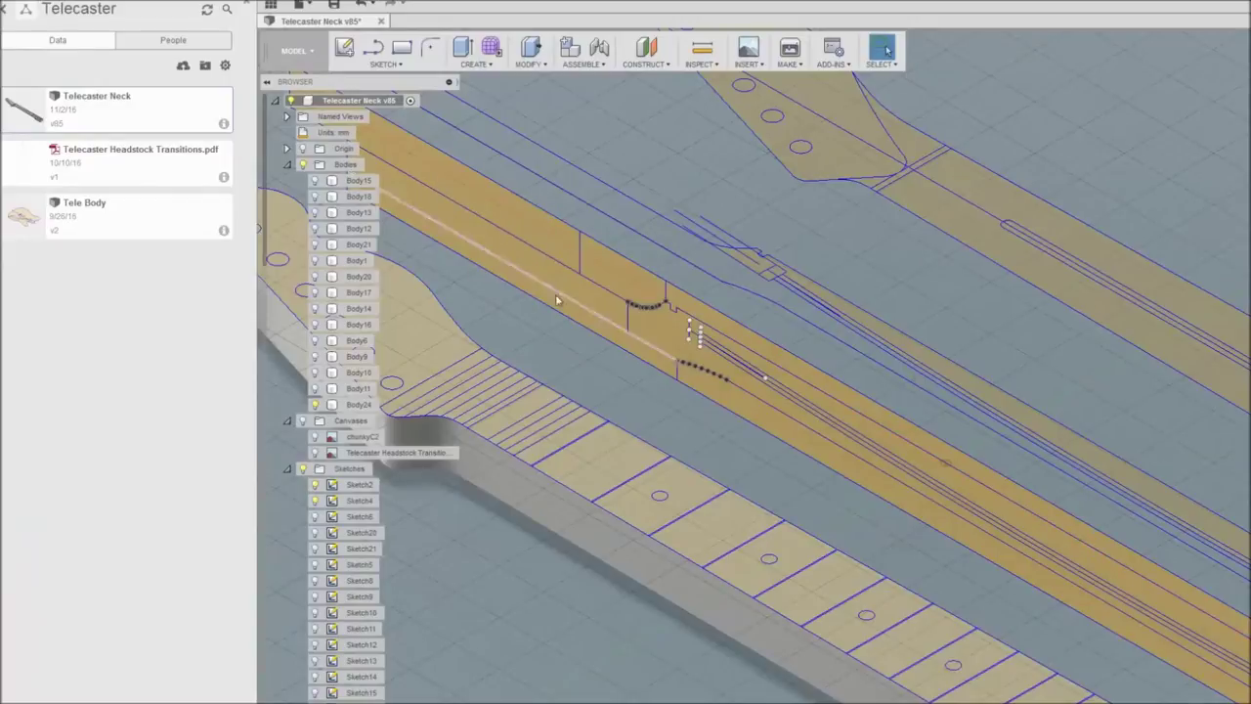
{"action": "scroll", "coordinate": [706, 417], "scroll_direction": "down", "scroll_amount": 3}
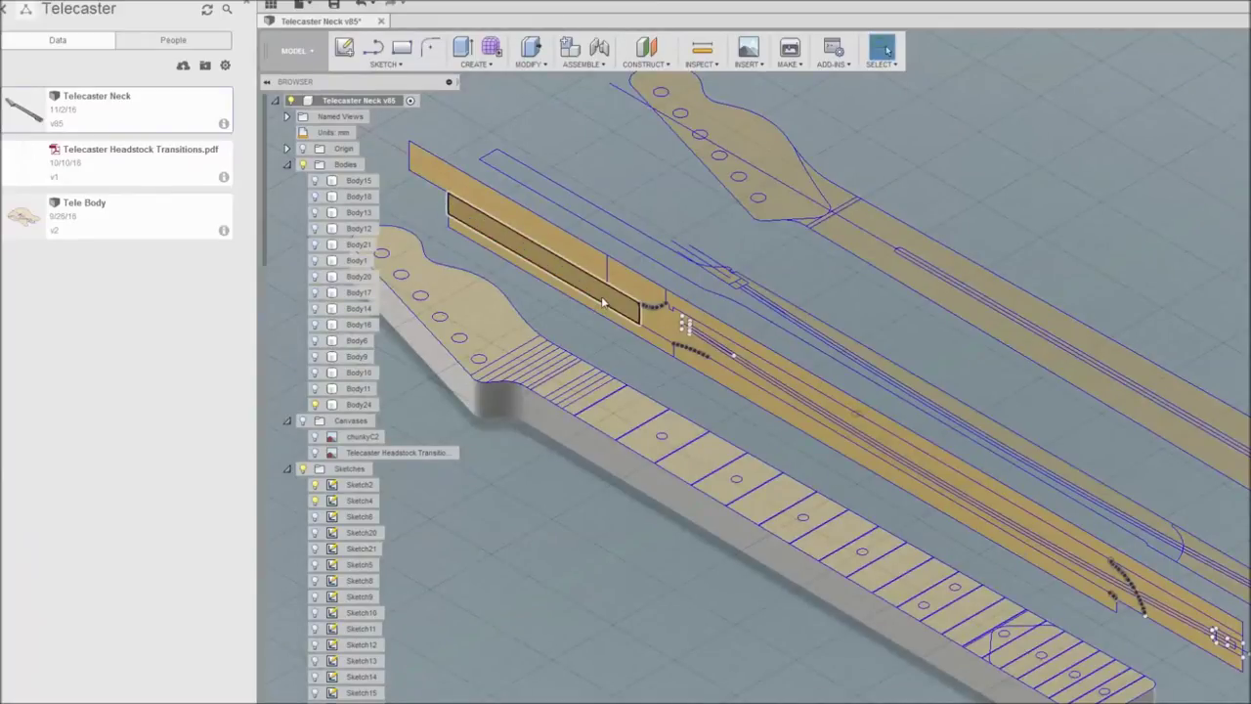
Preview a Press Pull cut of the upper headstock profile in Sketch4 across the neck blank.
{"action": "right_click", "coordinate": [575, 254]}
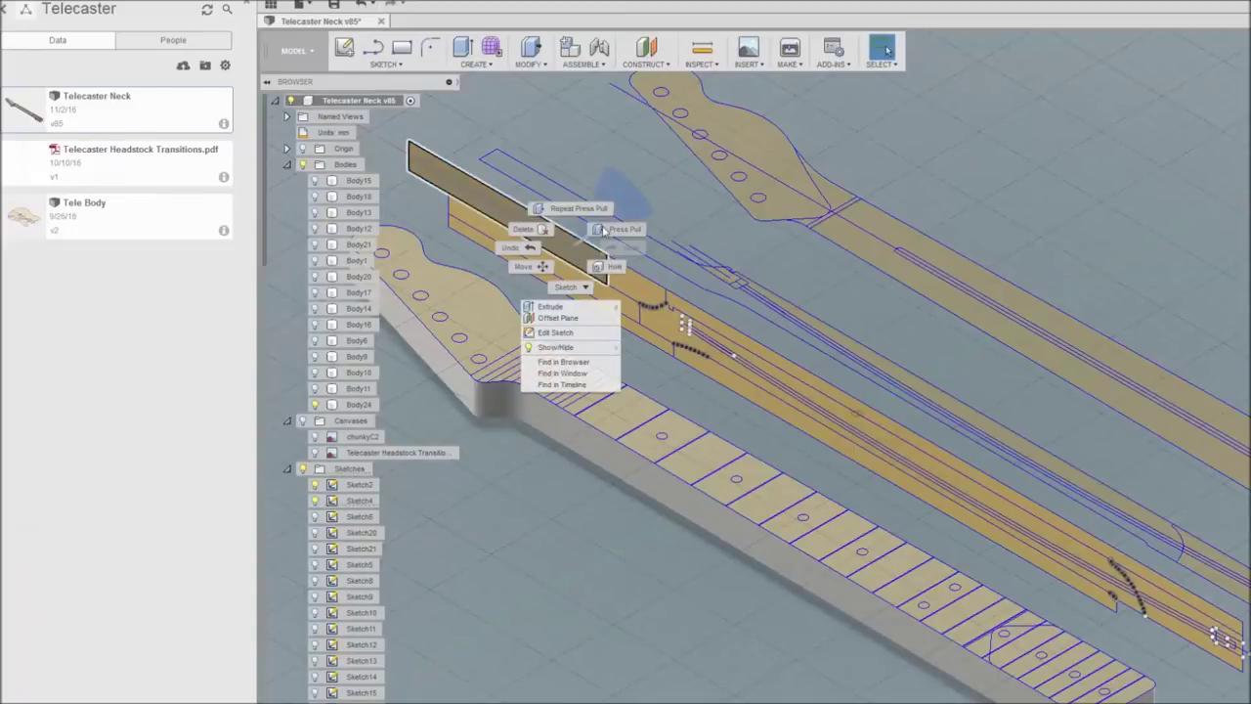
{"action": "left_click", "coordinate": [607, 230]}
{"action": "left_click_drag", "start_coordinate": [520, 210], "coordinate": [267, 352]}
{"action": "middle_click_drag", "start_coordinate": [450, 368], "coordinate": [768, 445]}
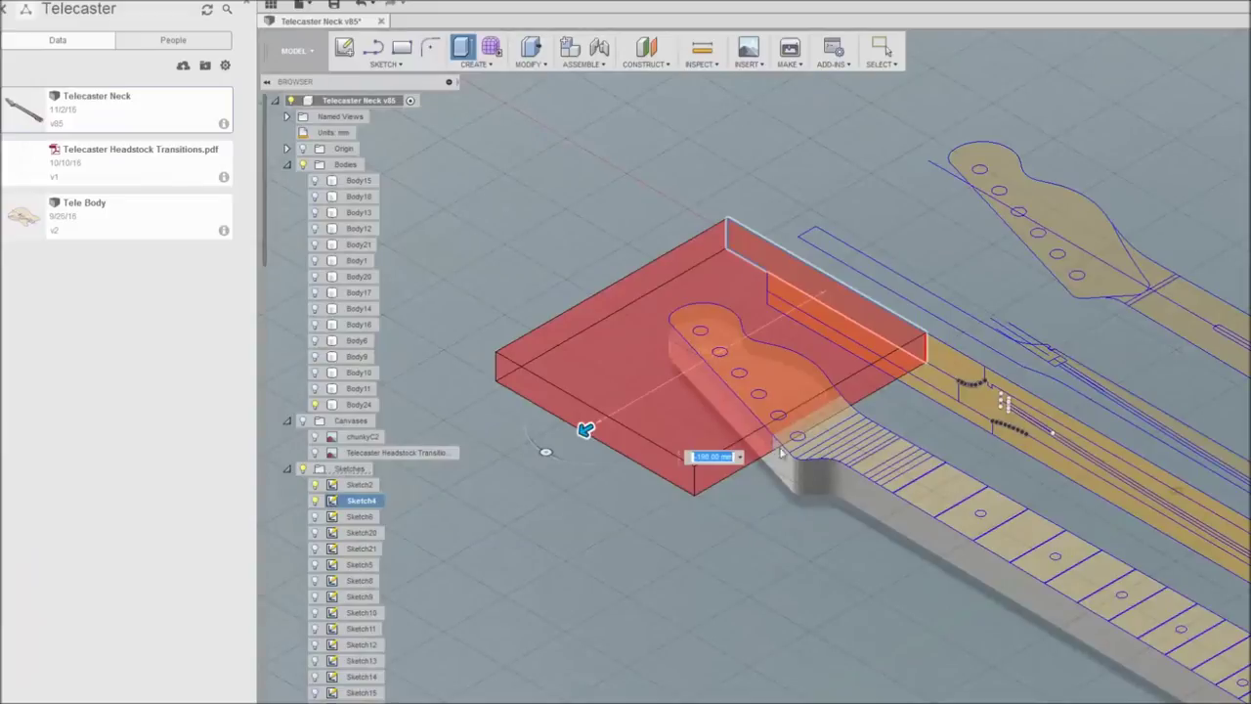
{"action": "scroll", "coordinate": [771, 446], "scroll_direction": "up", "scroll_amount": 5}
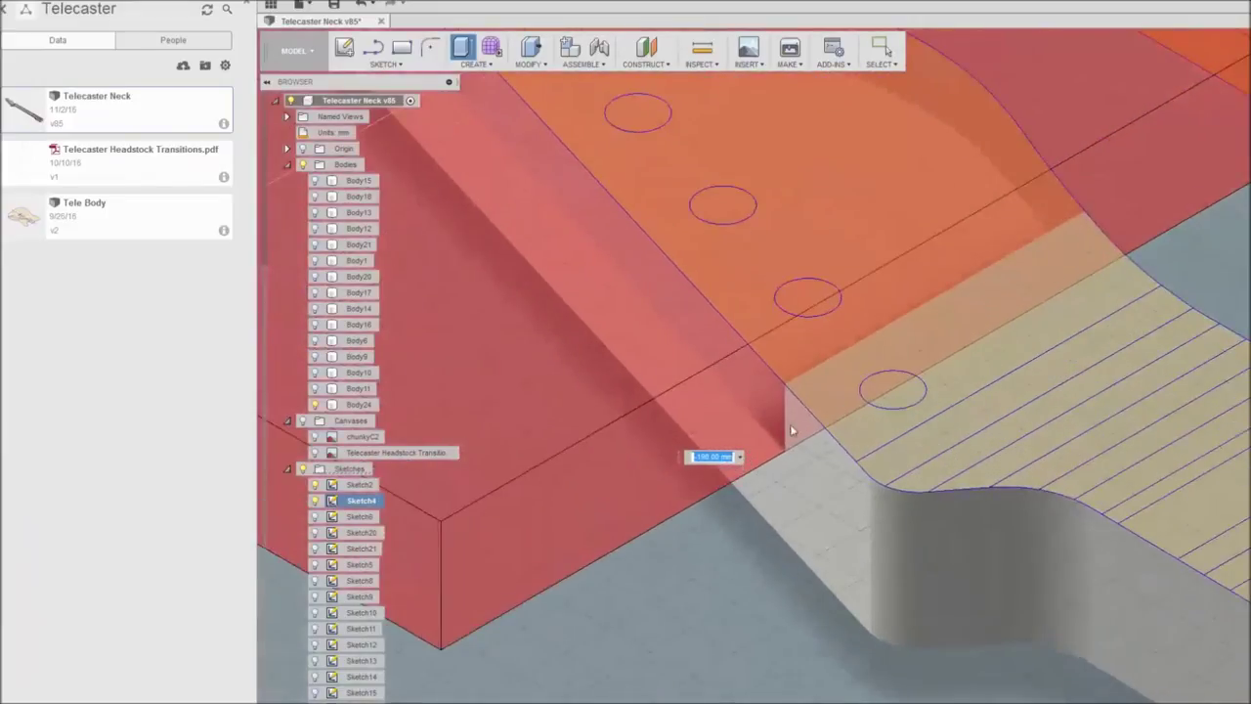
{"action": "scroll", "coordinate": [787, 435], "scroll_direction": "down", "scroll_amount": 8}
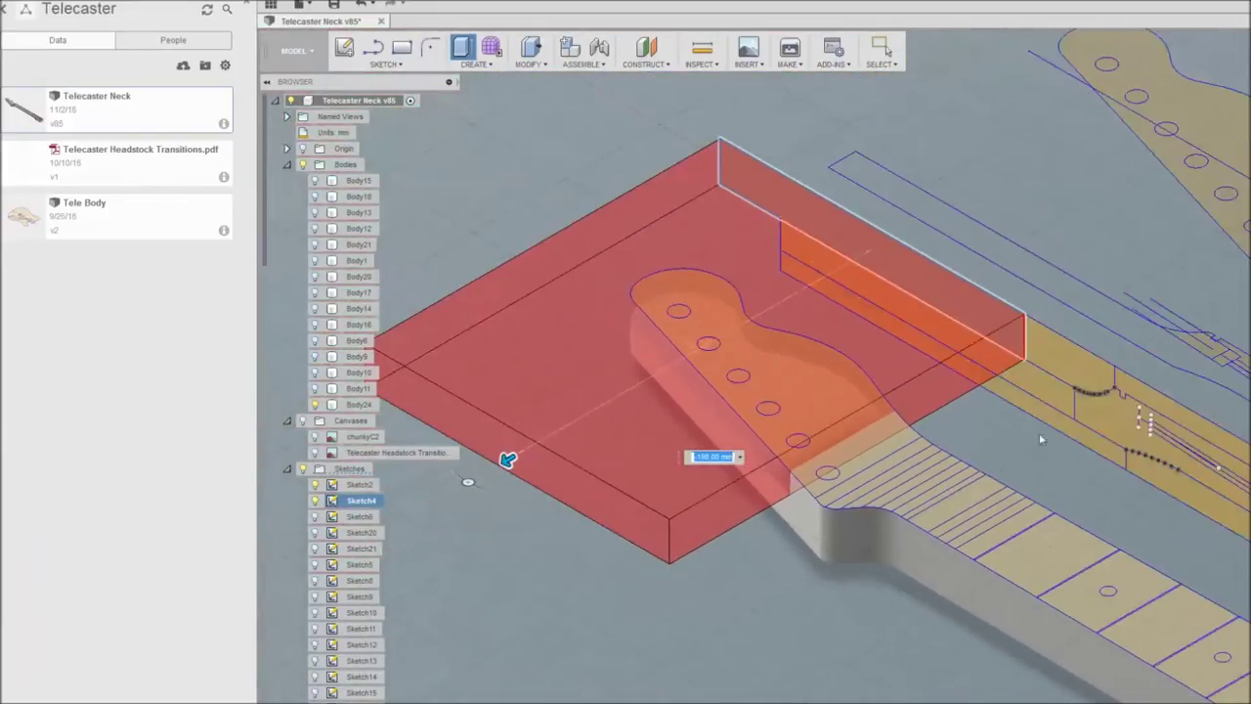
Try adding the curved transition profile to the headstock cut, compare the preview with and without it, and cancel the command.
{"action": "left_click", "coordinate": [1077, 377]}
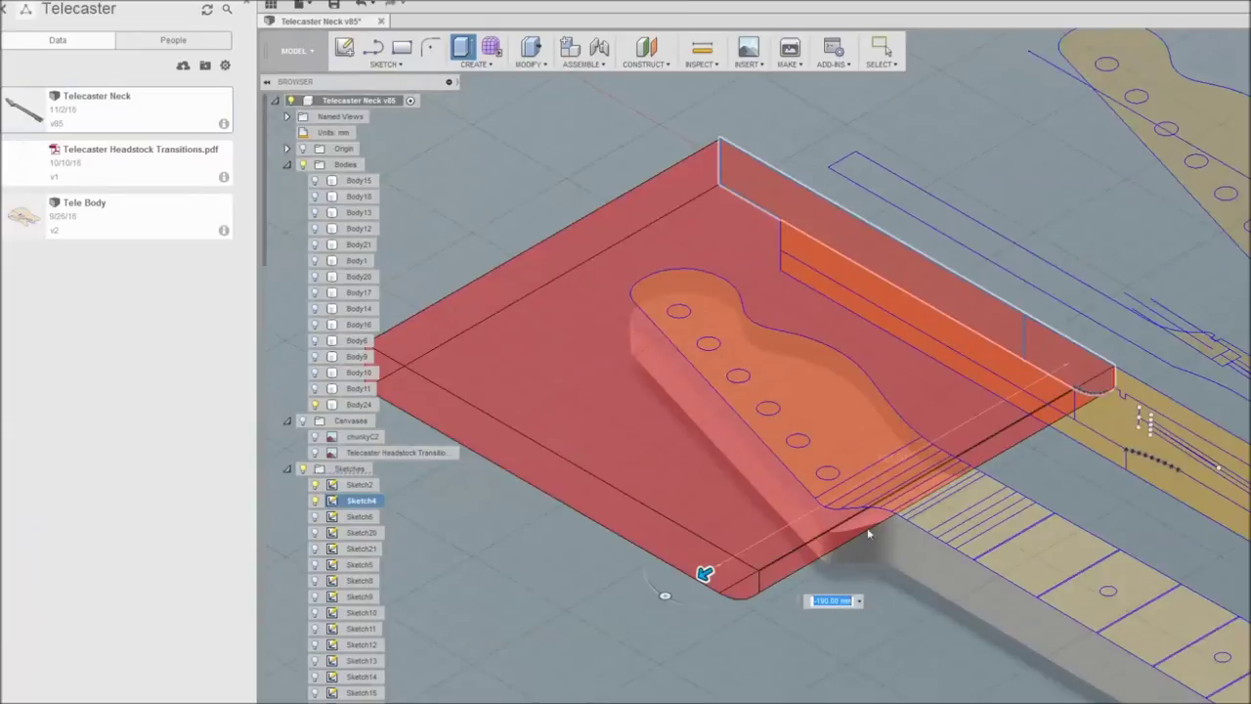
{"action": "scroll", "coordinate": [858, 517], "scroll_direction": "up", "scroll_amount": 5}
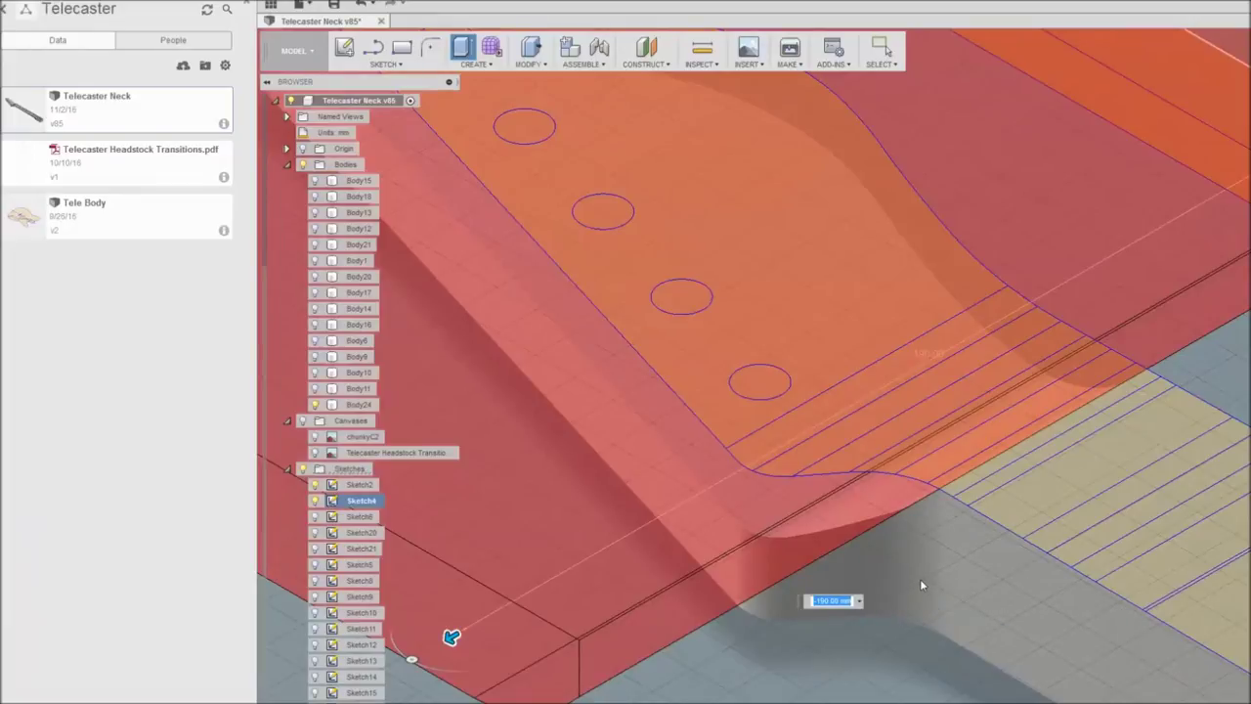
{"action": "middle_click_drag", "start_coordinate": [920, 579], "coordinate": [819, 543], "text": "shift"}
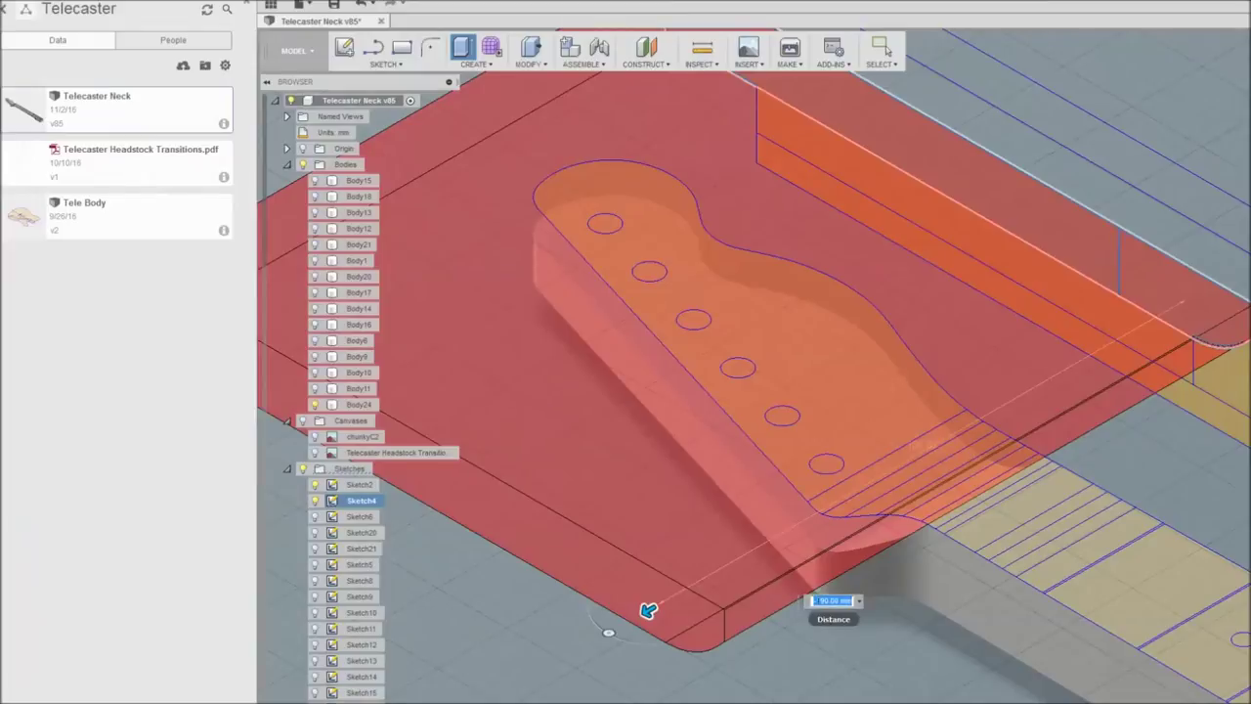
{"action": "left_click", "coordinate": [1218, 302]}
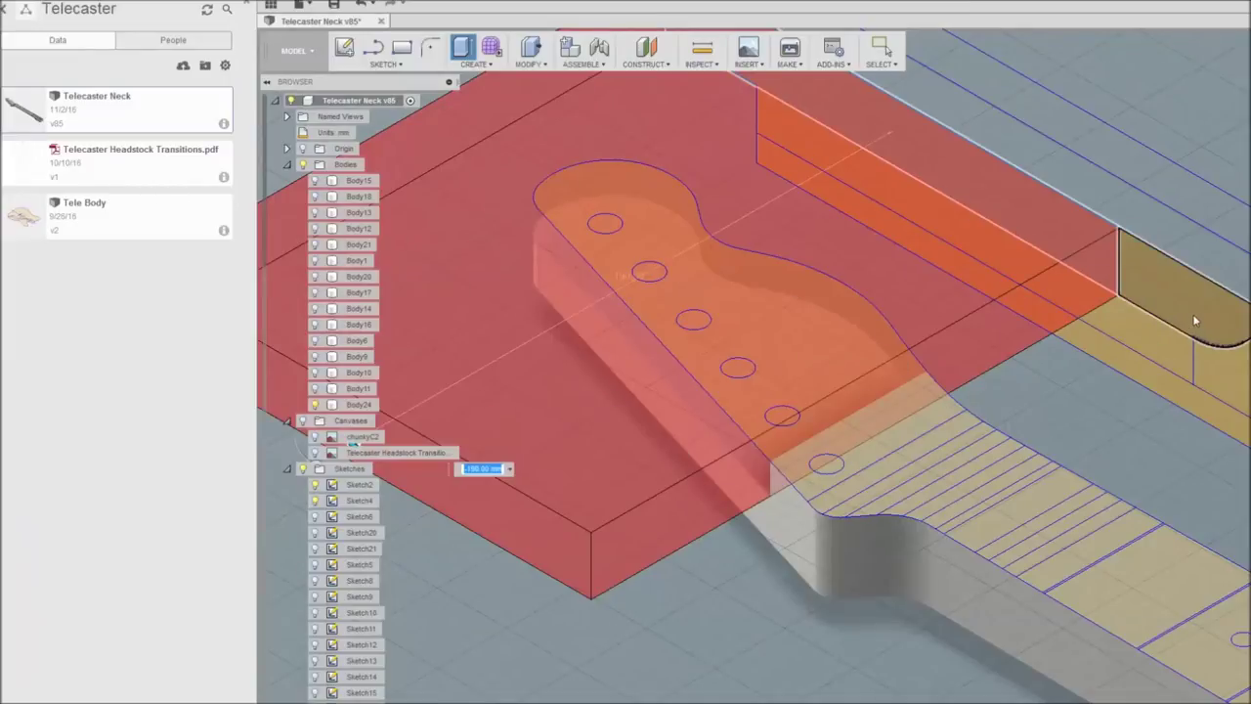
{"action": "left_click", "coordinate": [1197, 302]}
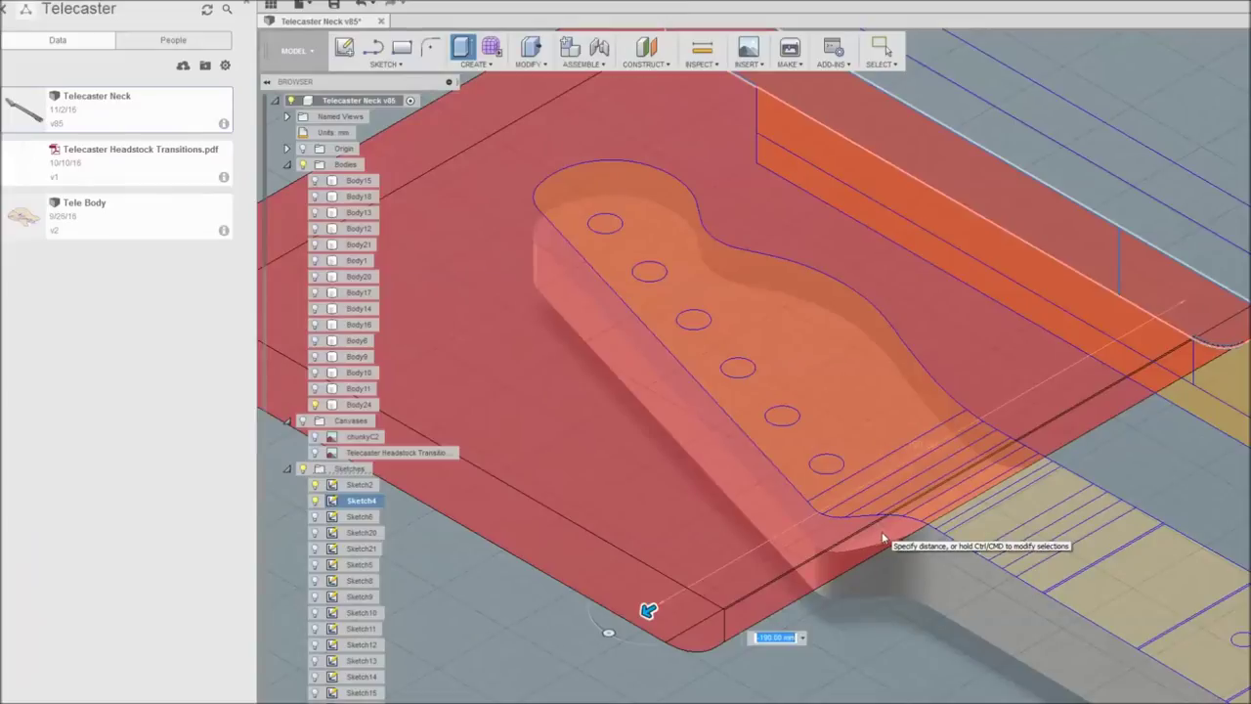
{"action": "left_click", "coordinate": [1194, 309]}
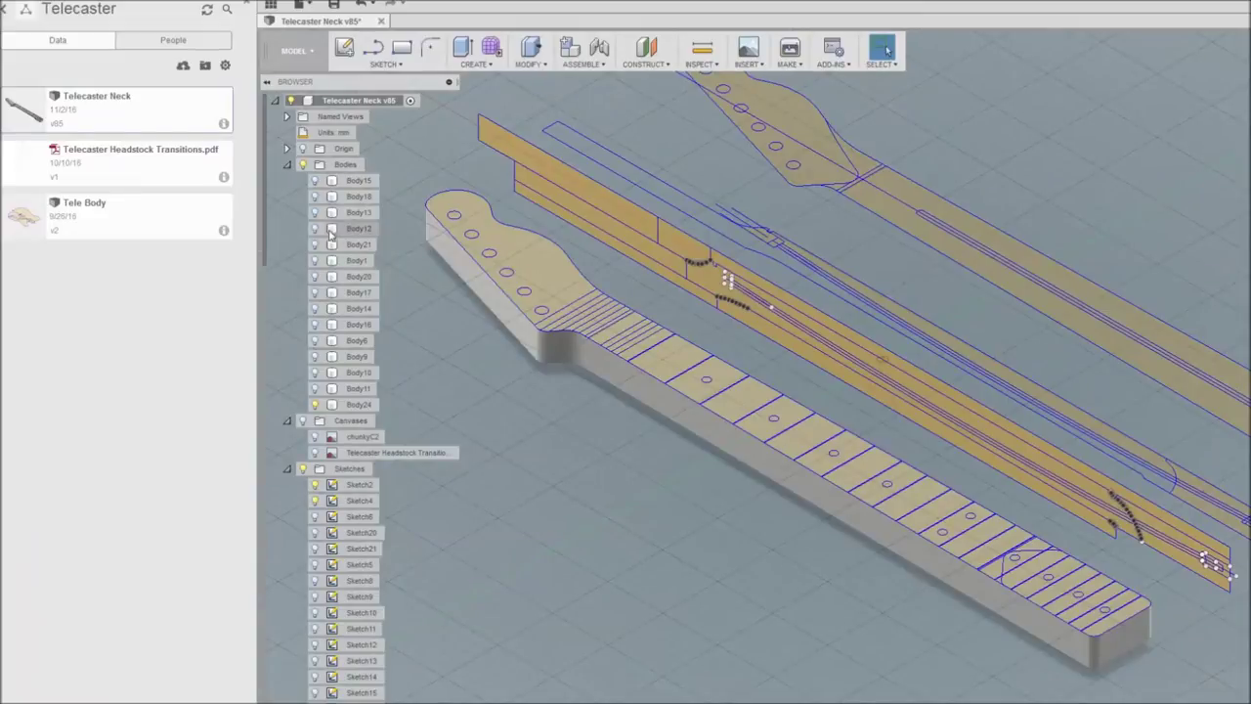
Show the chunkyC2 canvas and Sketch6, and examine the neck cross-section photos.
{"action": "left_click", "coordinate": [316, 438]}
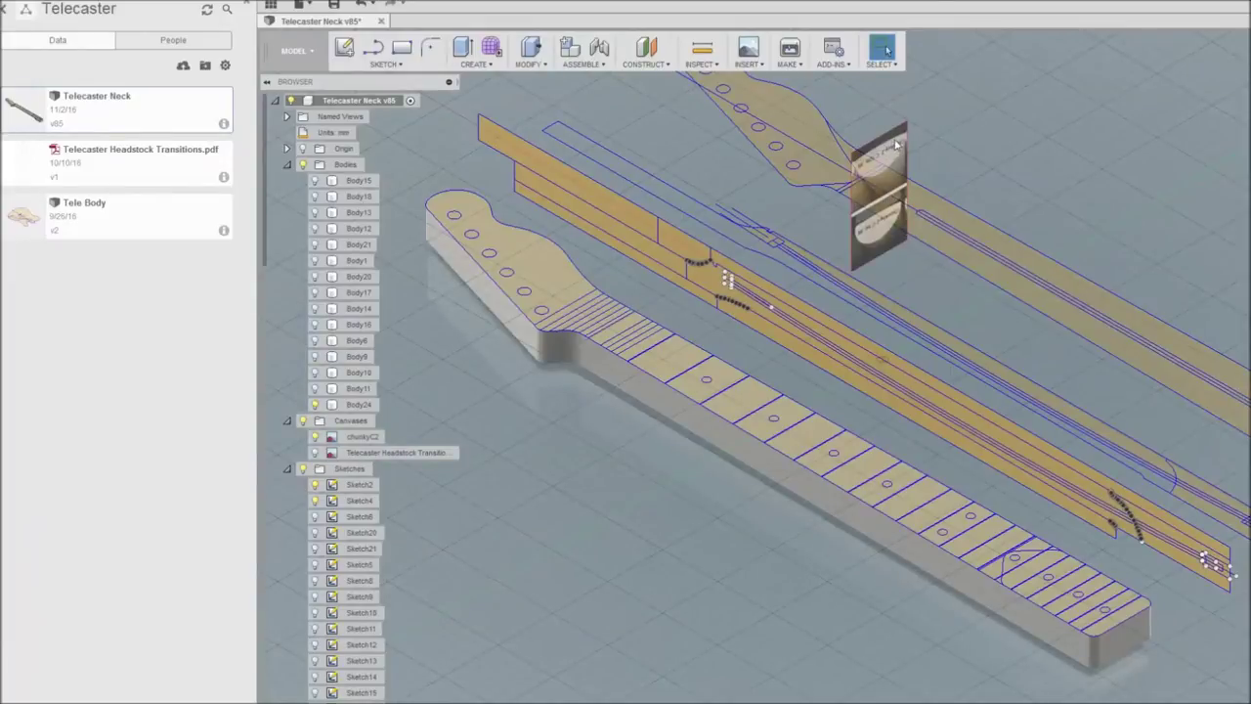
{"action": "left_click", "coordinate": [747, 54]}
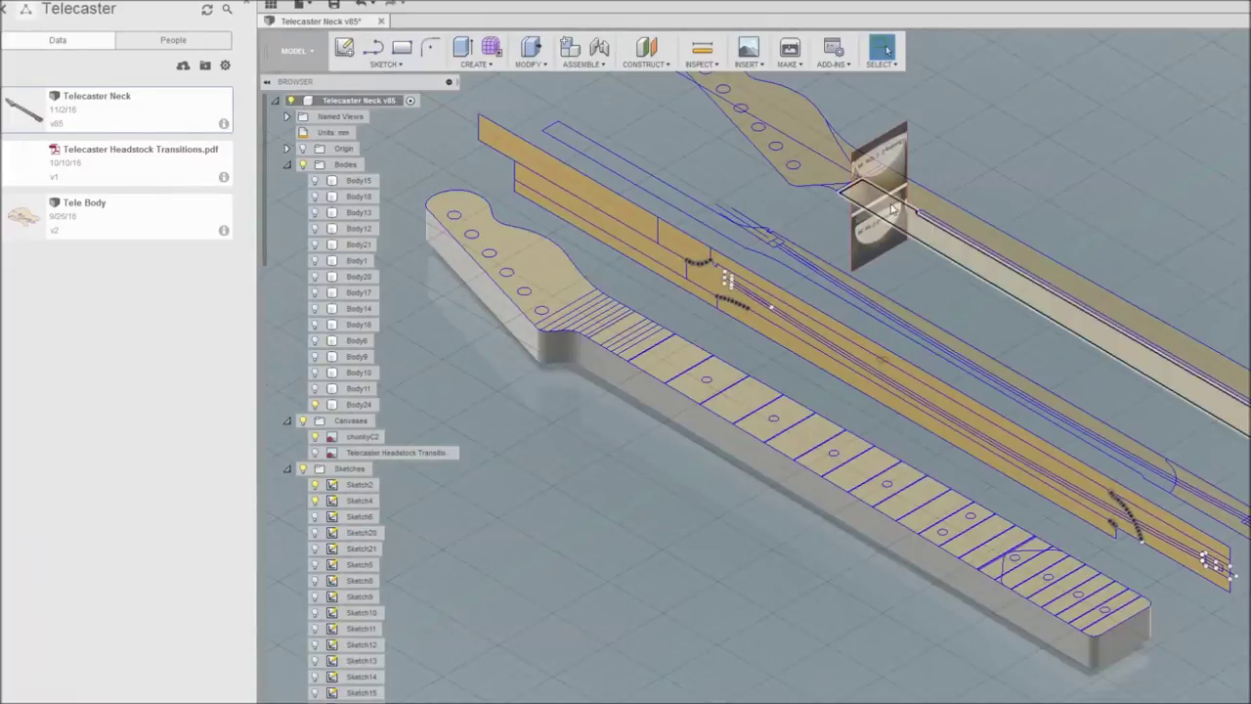
{"action": "scroll", "coordinate": [883, 150], "scroll_direction": "up", "scroll_amount": 5}
{"action": "scroll", "coordinate": [1073, 176], "scroll_direction": "down", "scroll_amount": 3}
{"action": "middle_click_drag", "start_coordinate": [1073, 176], "coordinate": [812, 307]}
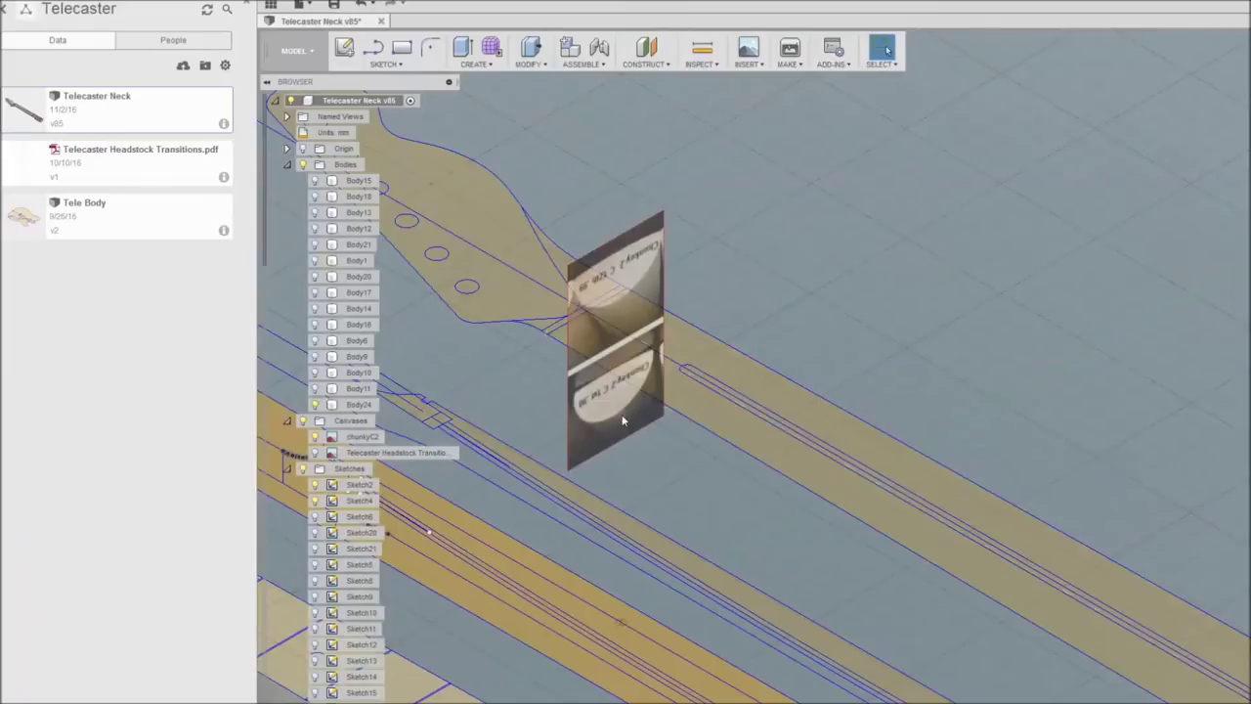
{"action": "scroll", "coordinate": [887, 292], "scroll_direction": "down", "scroll_amount": 5}
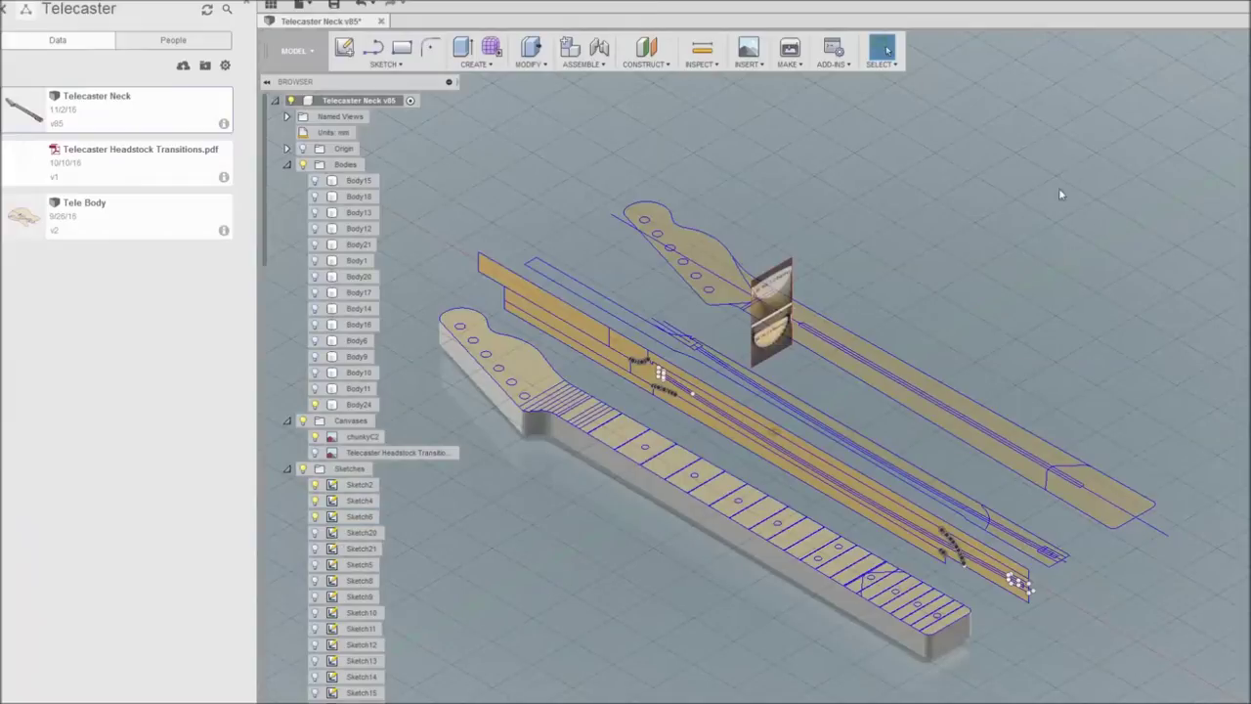
View the chunkyC2 canvas straight on and compare the traced Sketch6 profile with the first-fret photo.
{"action": "left_click", "coordinate": [1114, 212]}
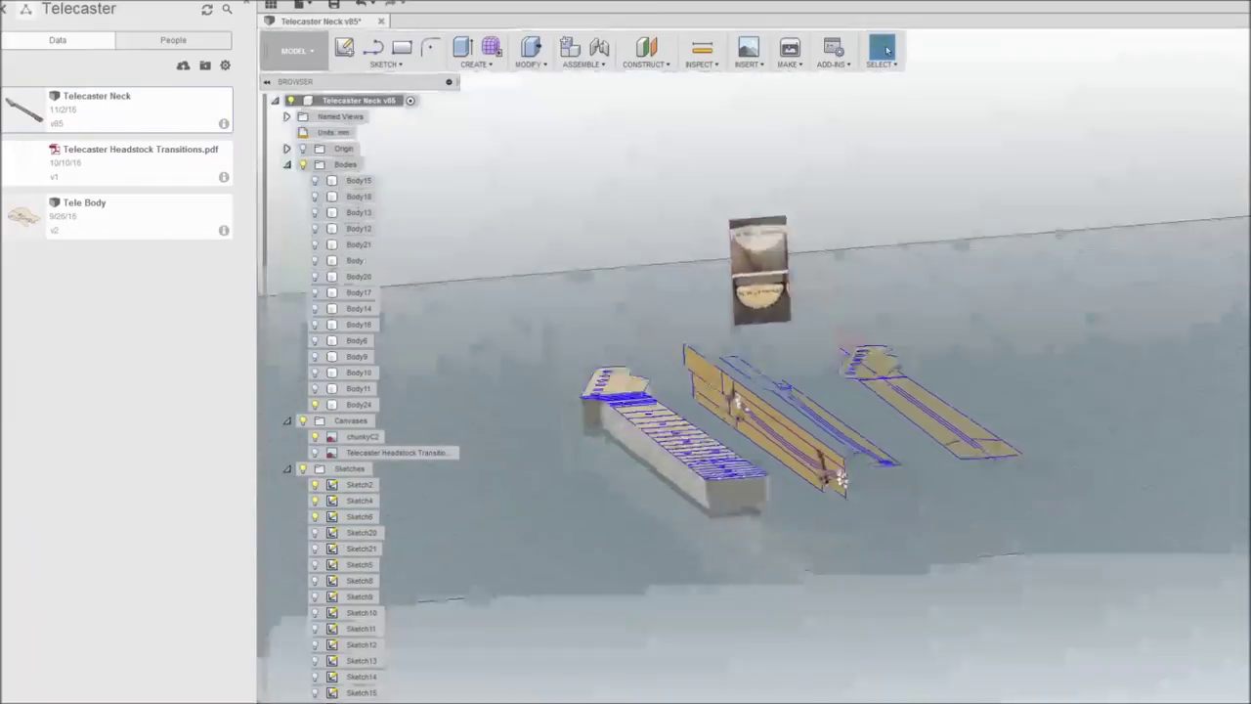
{"action": "scroll", "coordinate": [783, 298], "scroll_direction": "up", "scroll_amount": 3}
{"action": "left_click", "coordinate": [777, 329]}
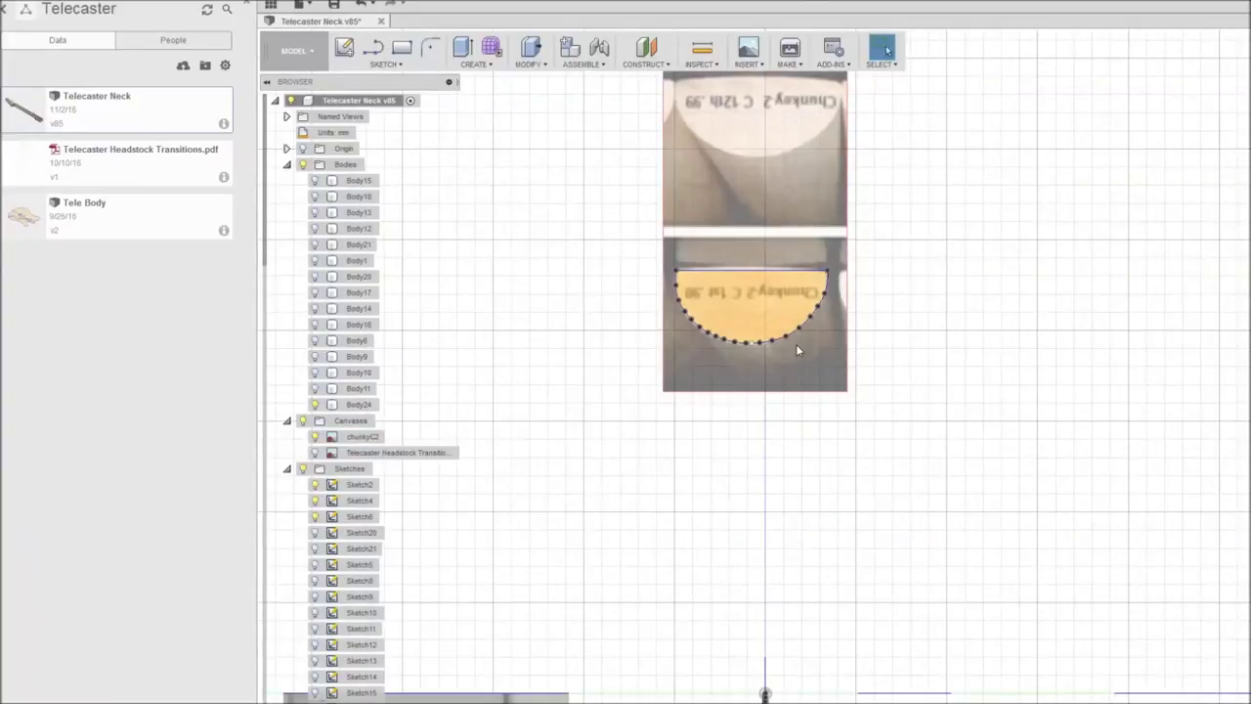
{"action": "scroll", "coordinate": [792, 348], "scroll_direction": "down", "scroll_amount": 3}
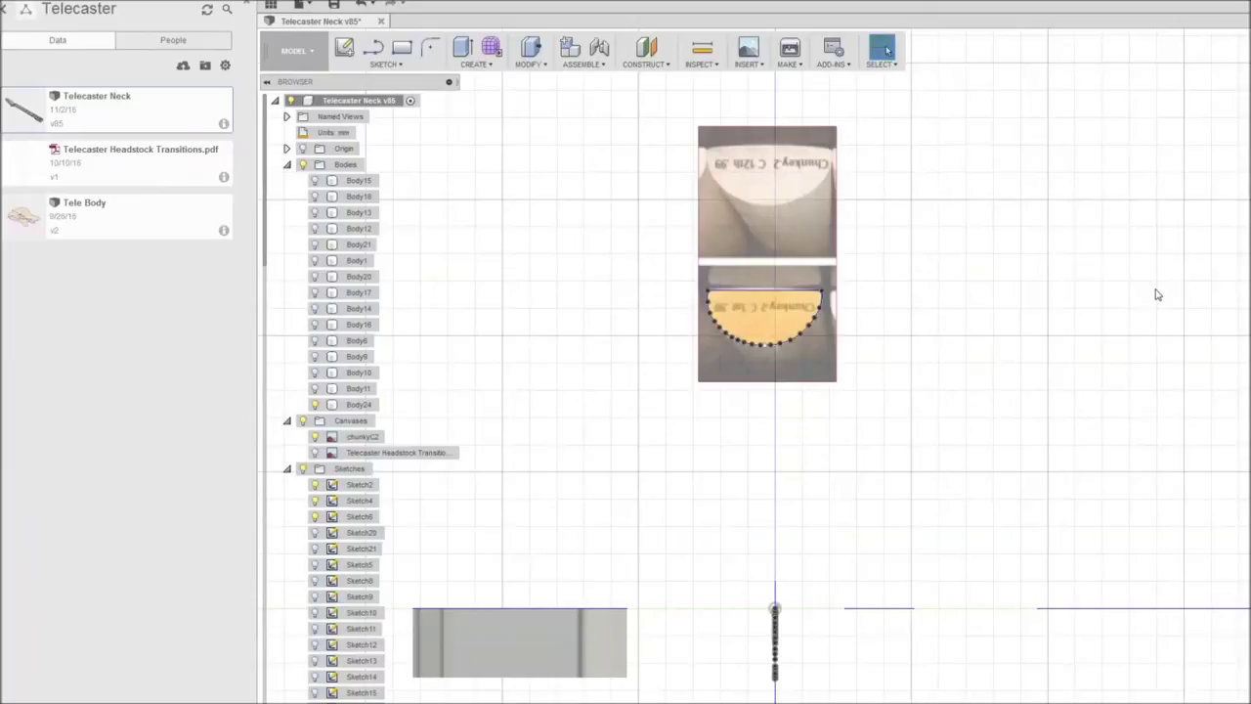
{"action": "scroll", "coordinate": [1022, 286], "scroll_direction": "down", "scroll_amount": 3}
{"action": "scroll", "coordinate": [973, 362], "scroll_direction": "down", "scroll_amount": 2}
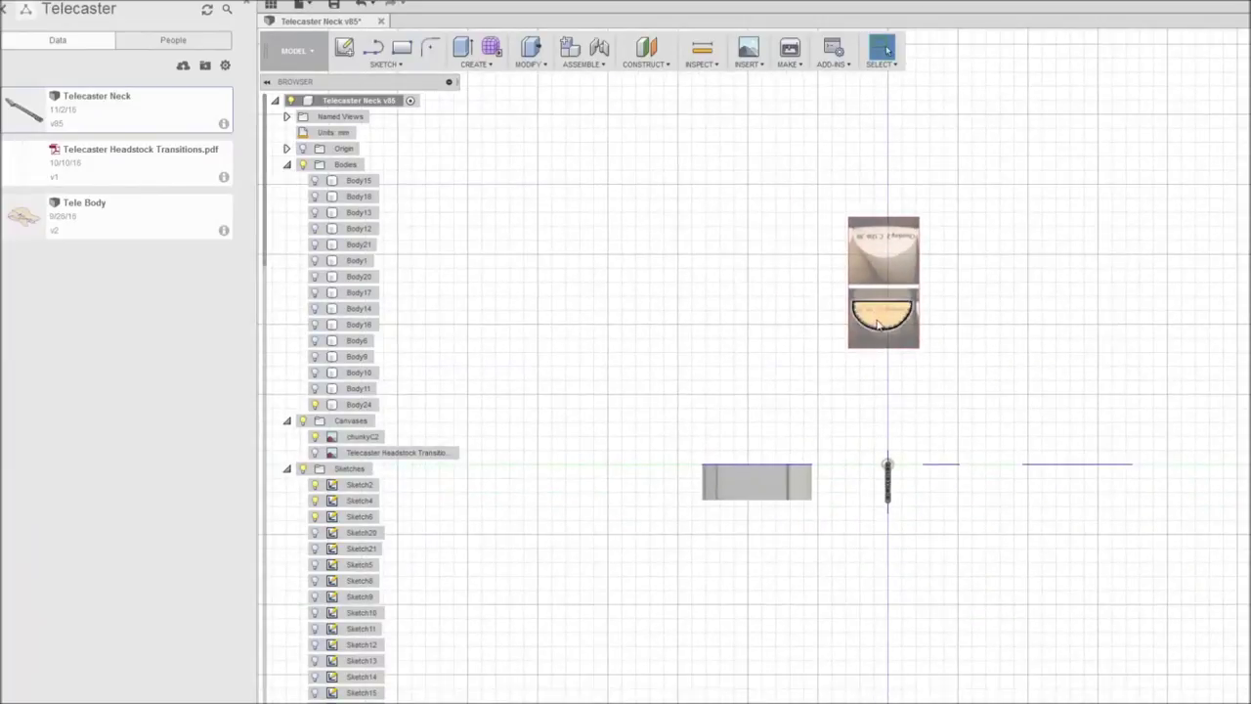
{"action": "scroll", "coordinate": [662, 400], "scroll_direction": "down", "scroll_amount": 1}
{"action": "middle_click_drag", "start_coordinate": [690, 362], "coordinate": [662, 427]}
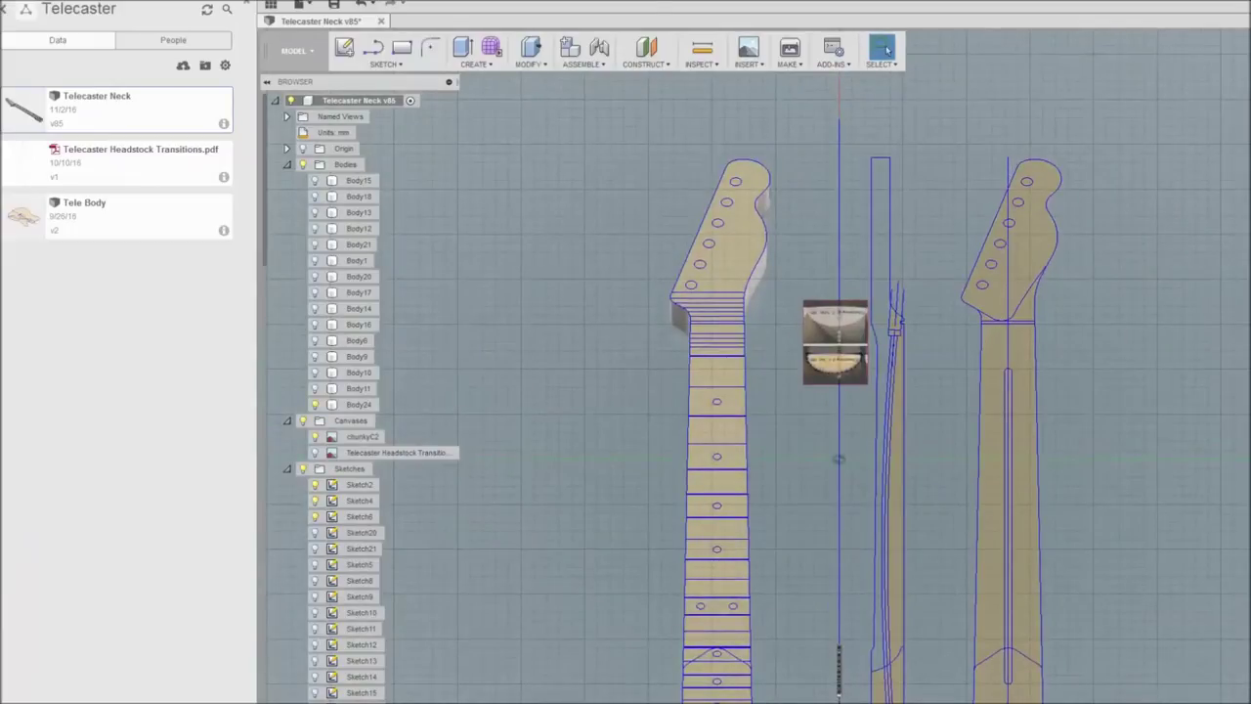
Hide Body24 and the chunkyC2 canvas, show Sketch8, and inspect its C profile at the first fret.
{"action": "middle_click_drag", "start_coordinate": [839, 459], "coordinate": [827, 410], "text": "shift"}
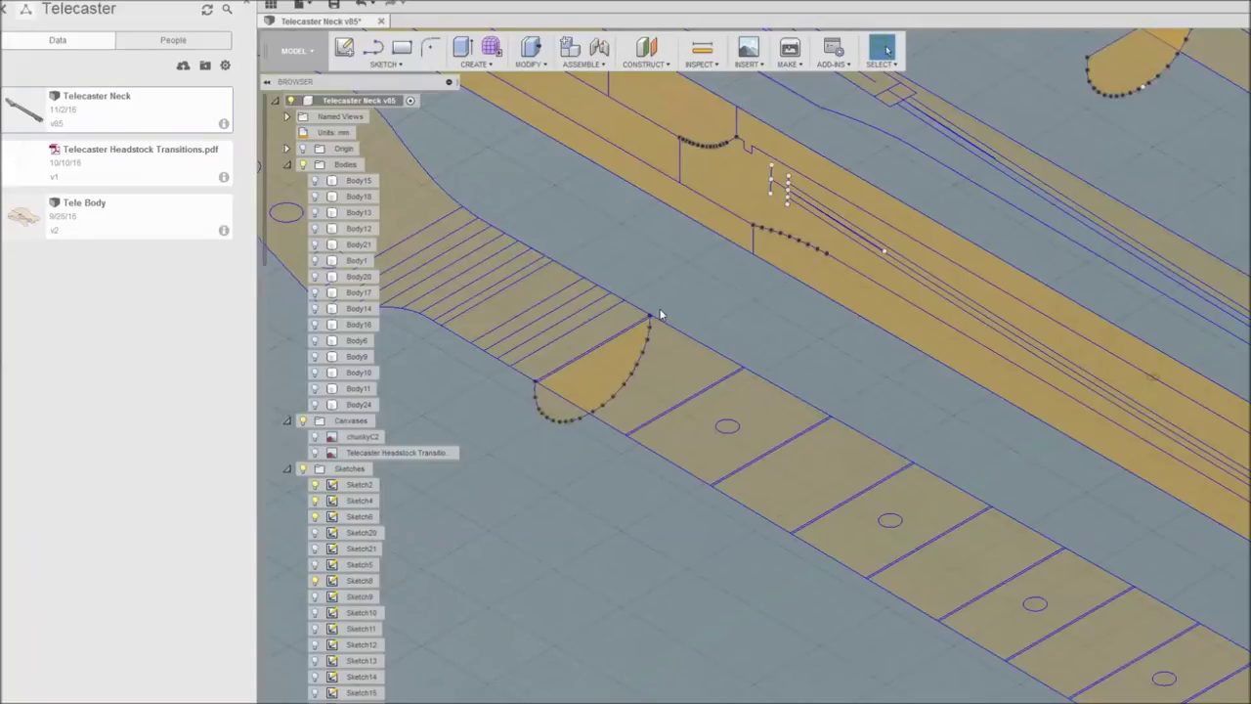
{"action": "scroll", "coordinate": [653, 313], "scroll_direction": "up", "scroll_amount": 2}
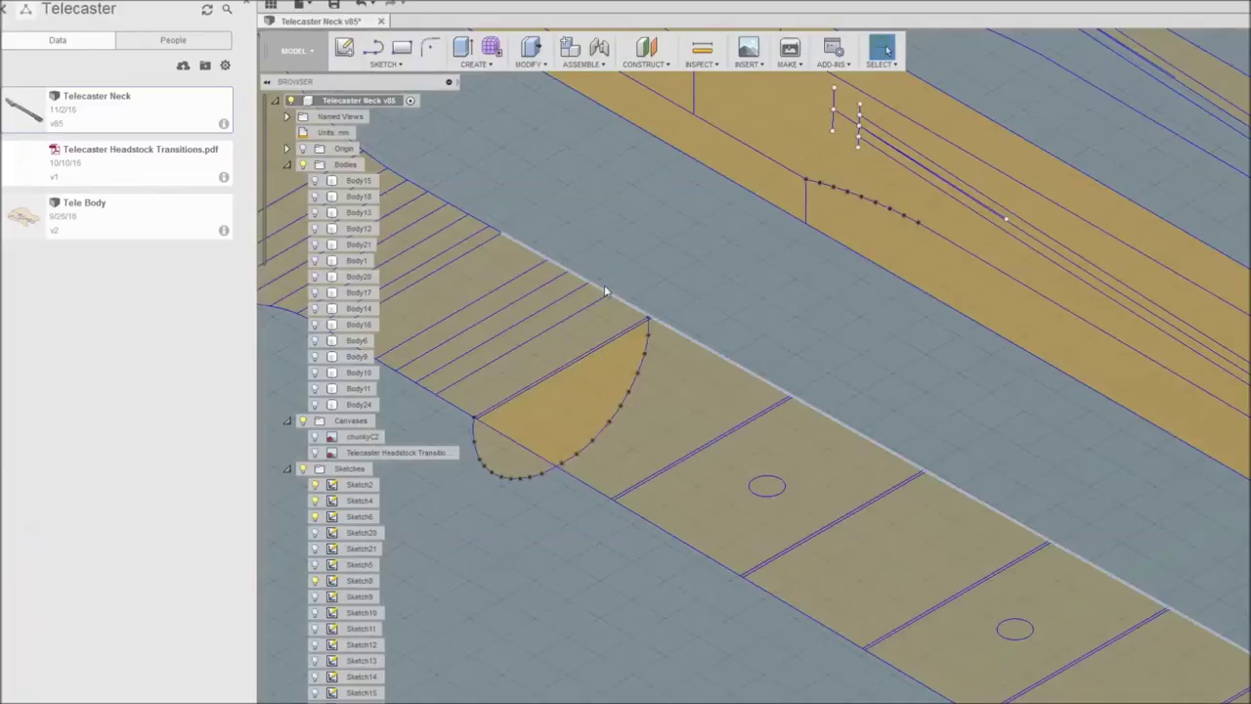
{"action": "scroll", "coordinate": [529, 469], "scroll_direction": "down", "scroll_amount": 2}
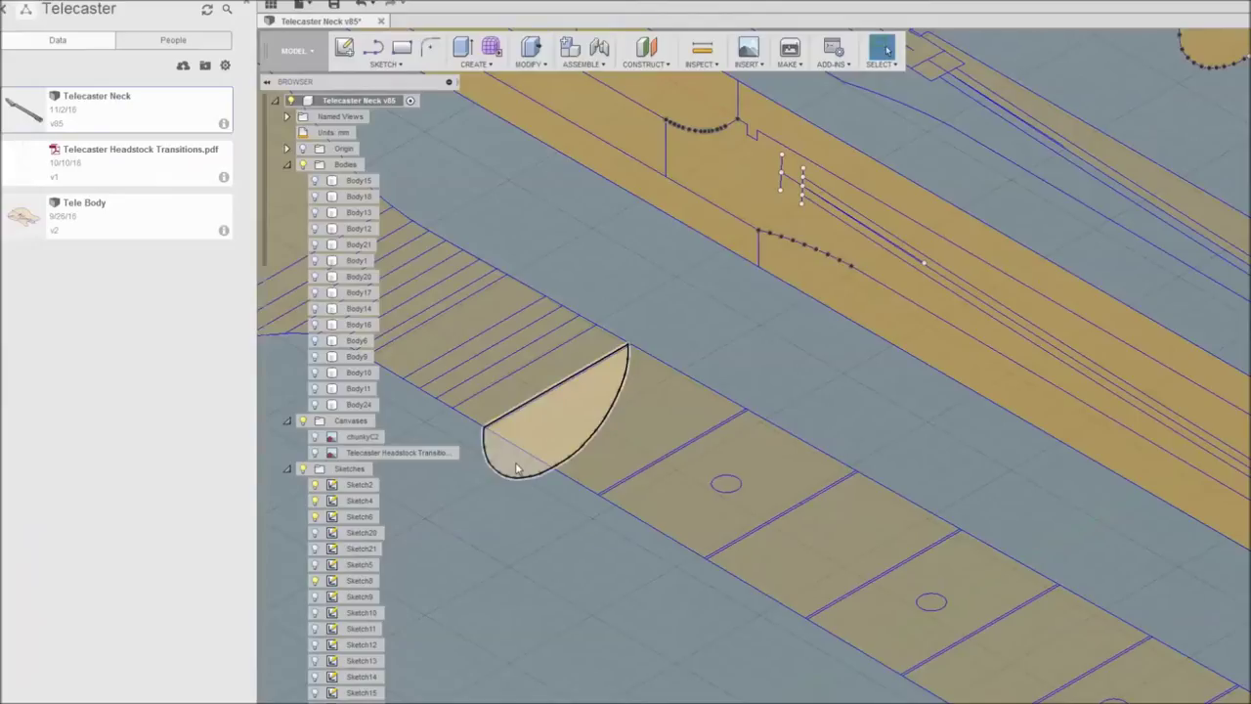
{"action": "left_click", "coordinate": [533, 64]}
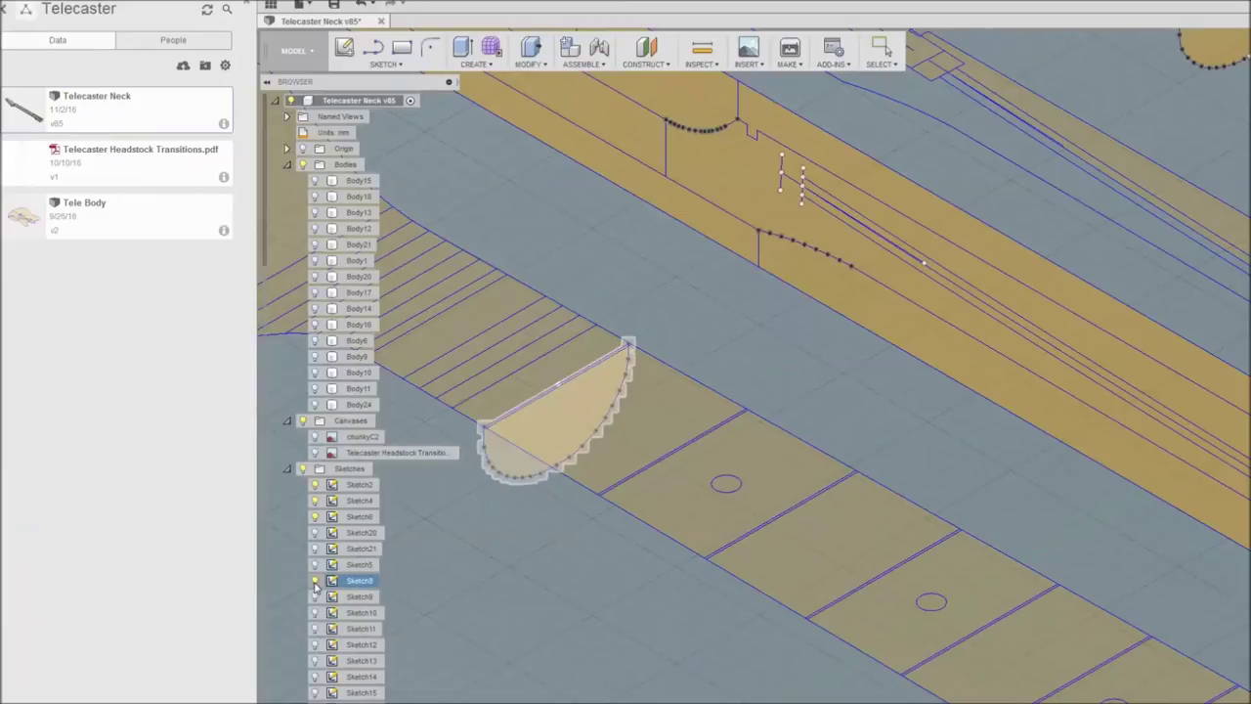
{"action": "left_click", "coordinate": [315, 582]}
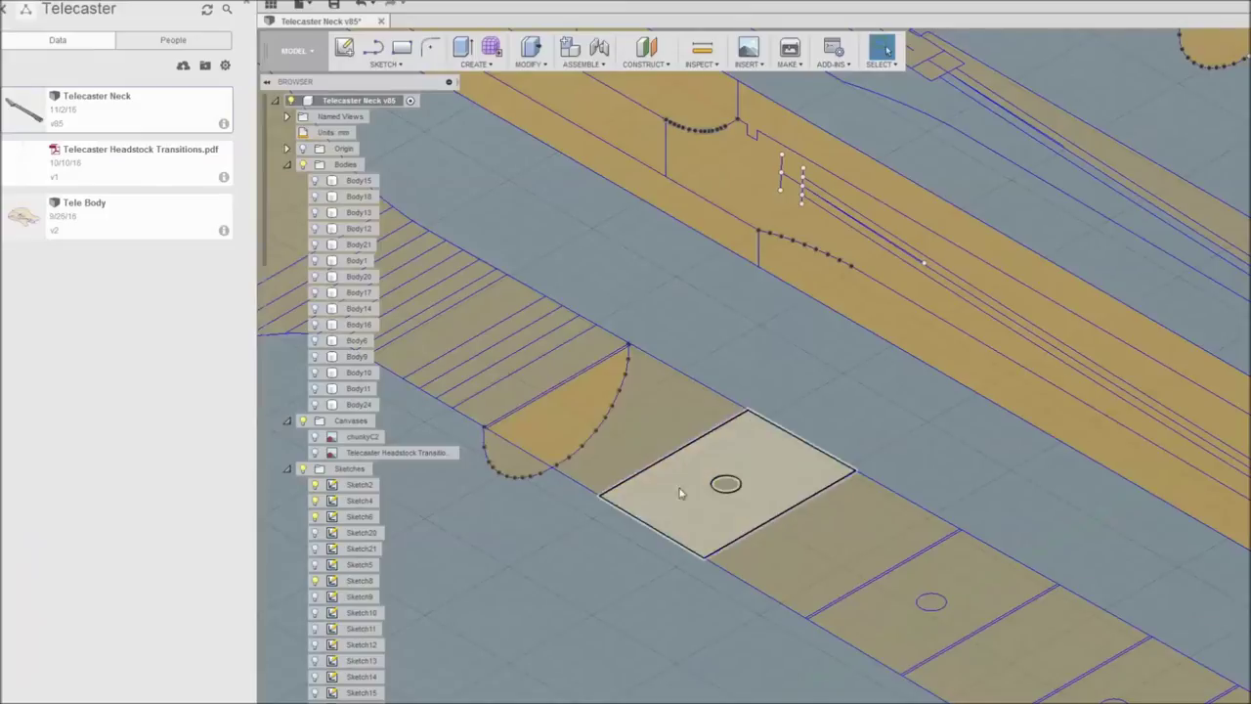
Show the remaining neck profile sketches along the fretboard, Sketch9 through Sketch19 and Sketch22.
{"action": "scroll", "coordinate": [718, 696], "scroll_direction": "down", "scroll_amount": 3}
{"action": "middle_click_drag", "start_coordinate": [718, 696], "coordinate": [606, 475]}
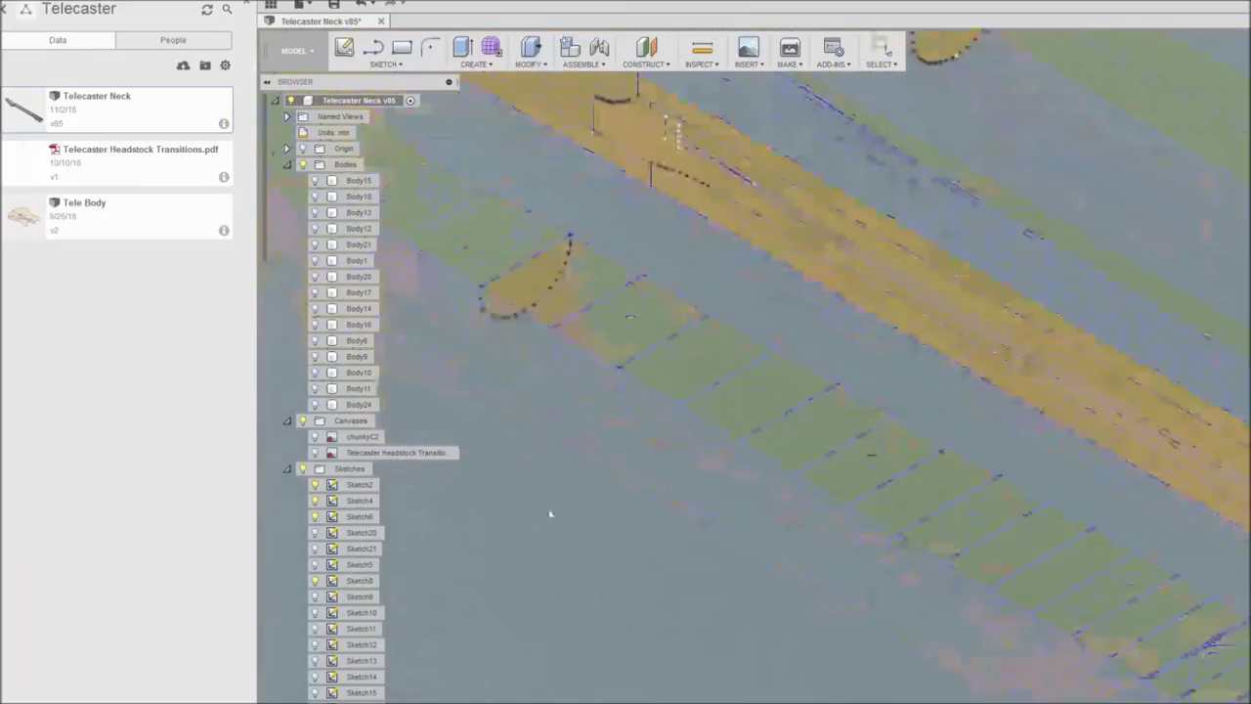
{"action": "left_click", "coordinate": [315, 597]}
{"action": "left_click", "coordinate": [315, 613]}
{"action": "left_click", "coordinate": [315, 630]}
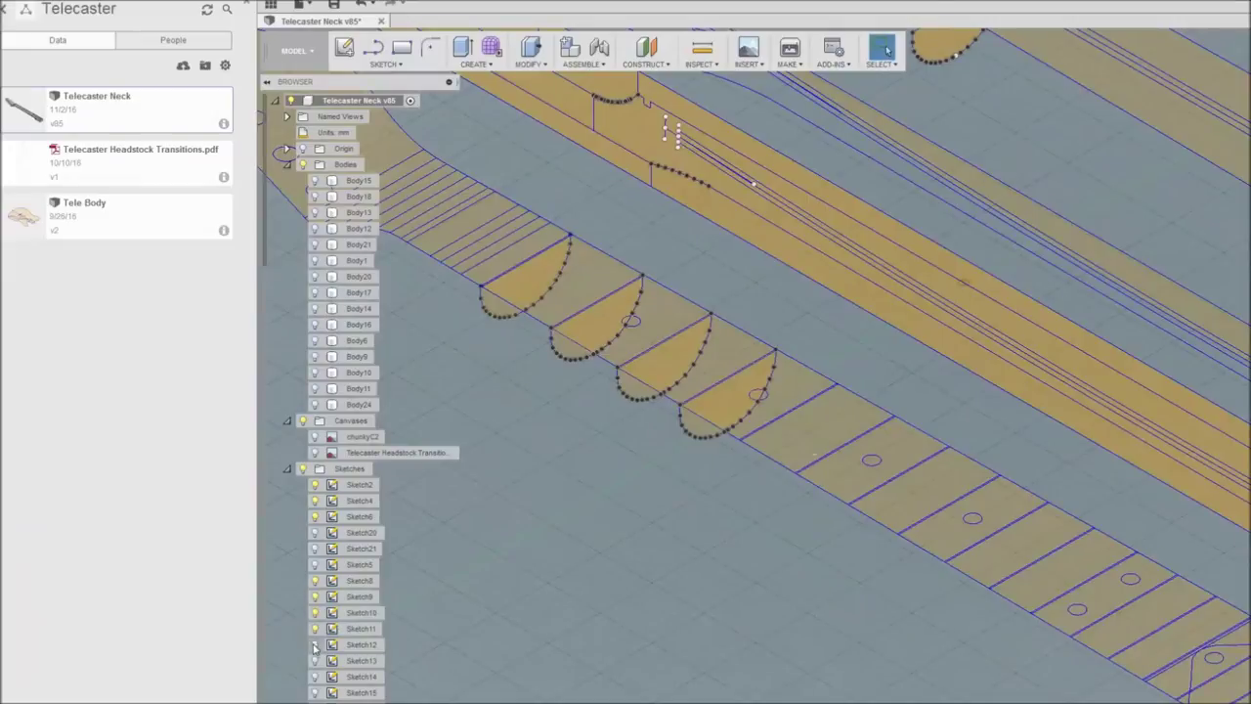
{"action": "left_click", "coordinate": [315, 645]}
{"action": "left_click", "coordinate": [315, 661]}
{"action": "left_click", "coordinate": [315, 678]}
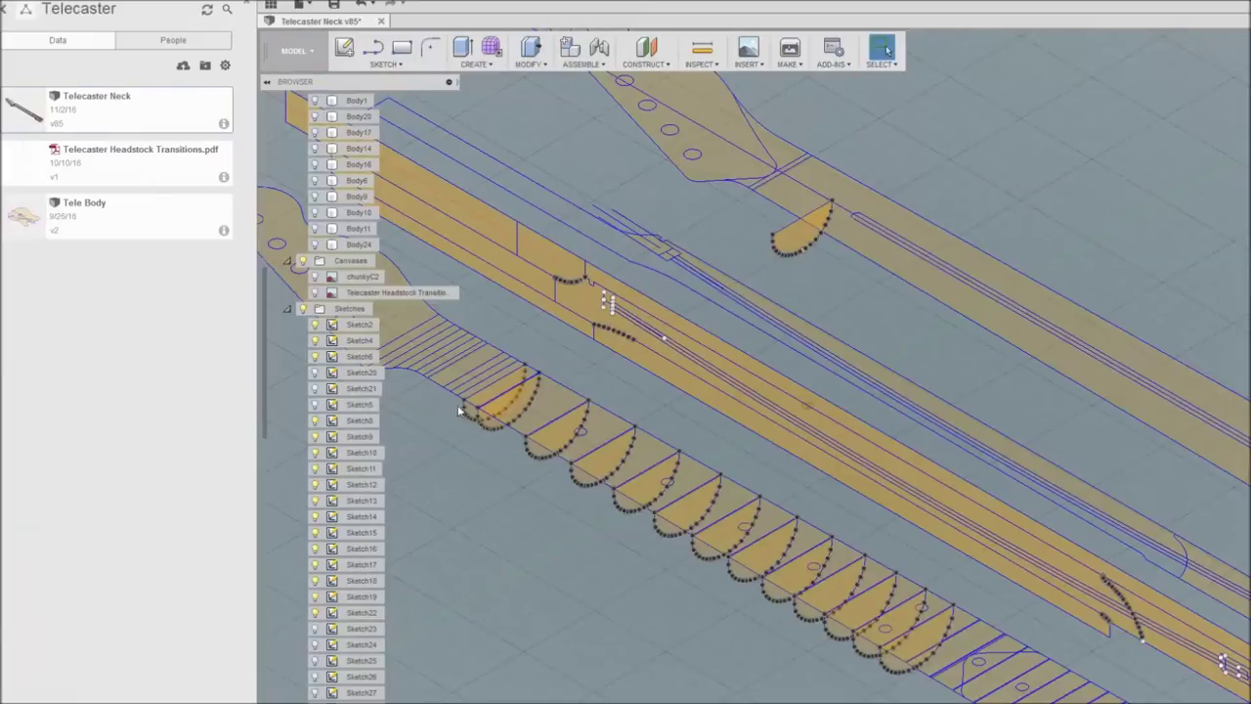
Examine the row of C profiles along the neck and highlight Body11 to locate it against them.
{"action": "scroll", "coordinate": [529, 564], "scroll_direction": "down", "scroll_amount": 2}
{"action": "scroll", "coordinate": [530, 564], "scroll_direction": "up", "scroll_amount": 2}
{"action": "middle_click_drag", "start_coordinate": [446, 512], "coordinate": [484, 551]}
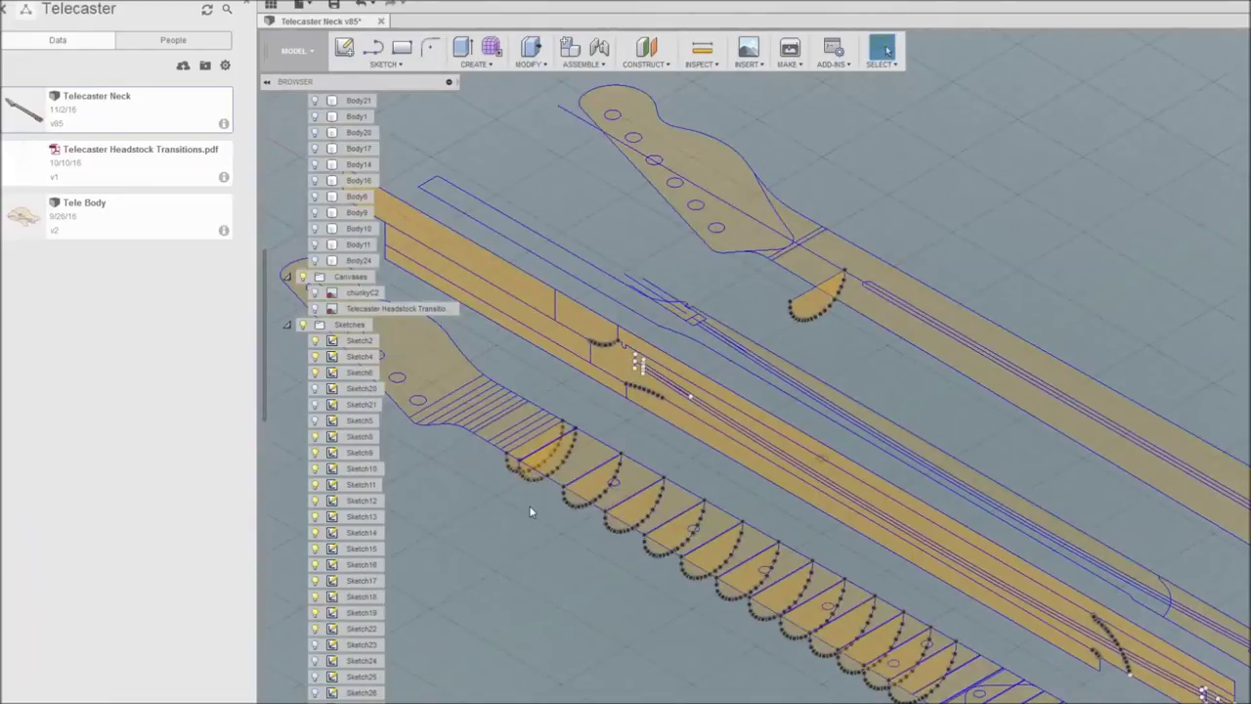
{"action": "scroll", "coordinate": [502, 531], "scroll_direction": "down", "scroll_amount": 3}
{"action": "scroll", "coordinate": [489, 536], "scroll_direction": "up", "scroll_amount": 2}
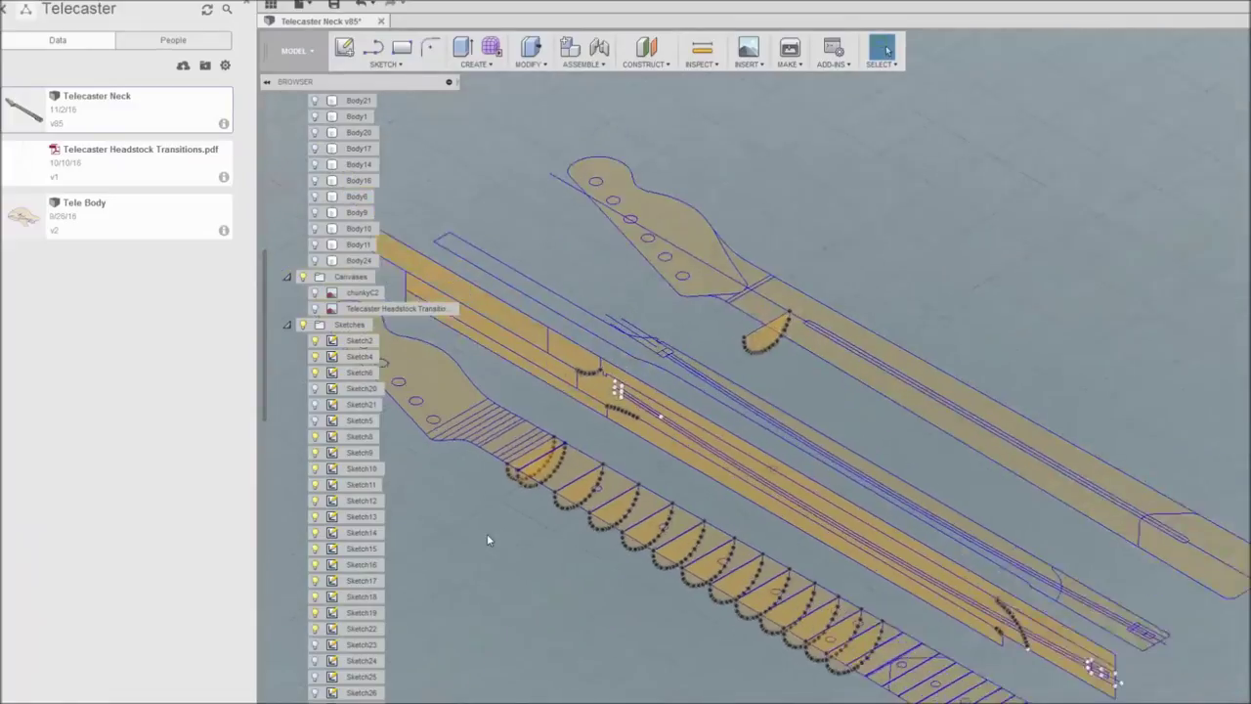
{"action": "left_click", "coordinate": [322, 246]}
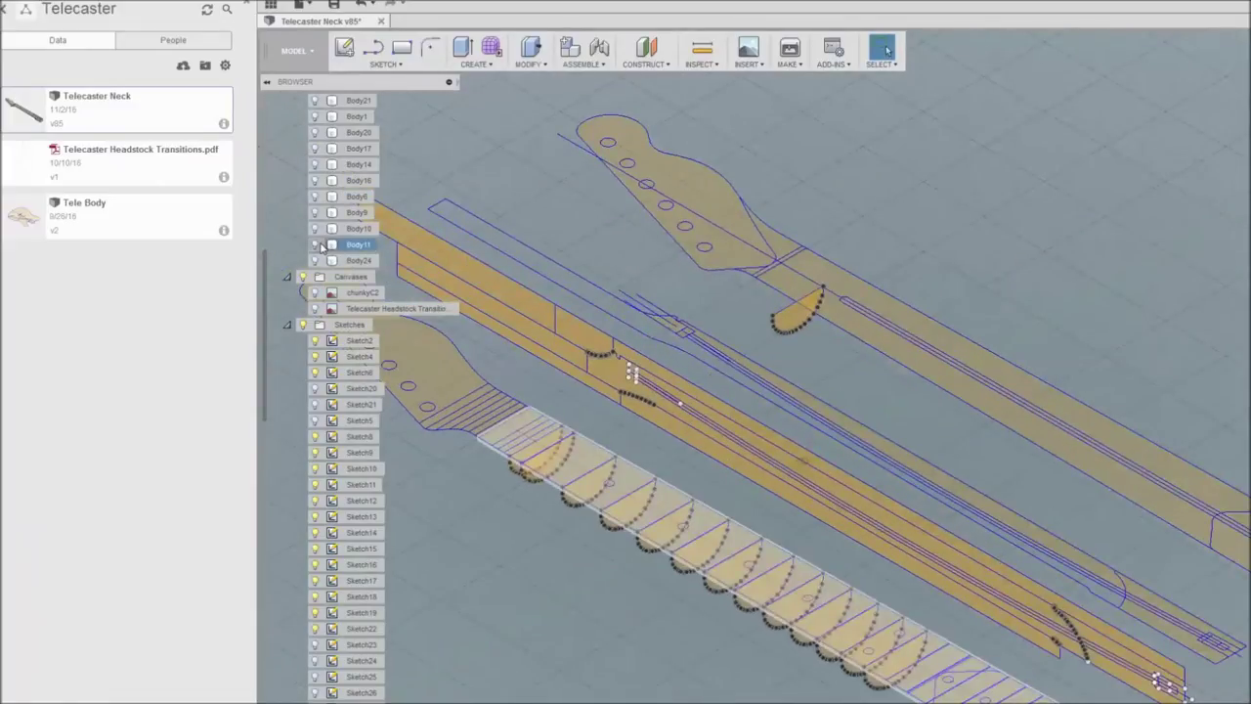
{"action": "key", "text": "Escape"}
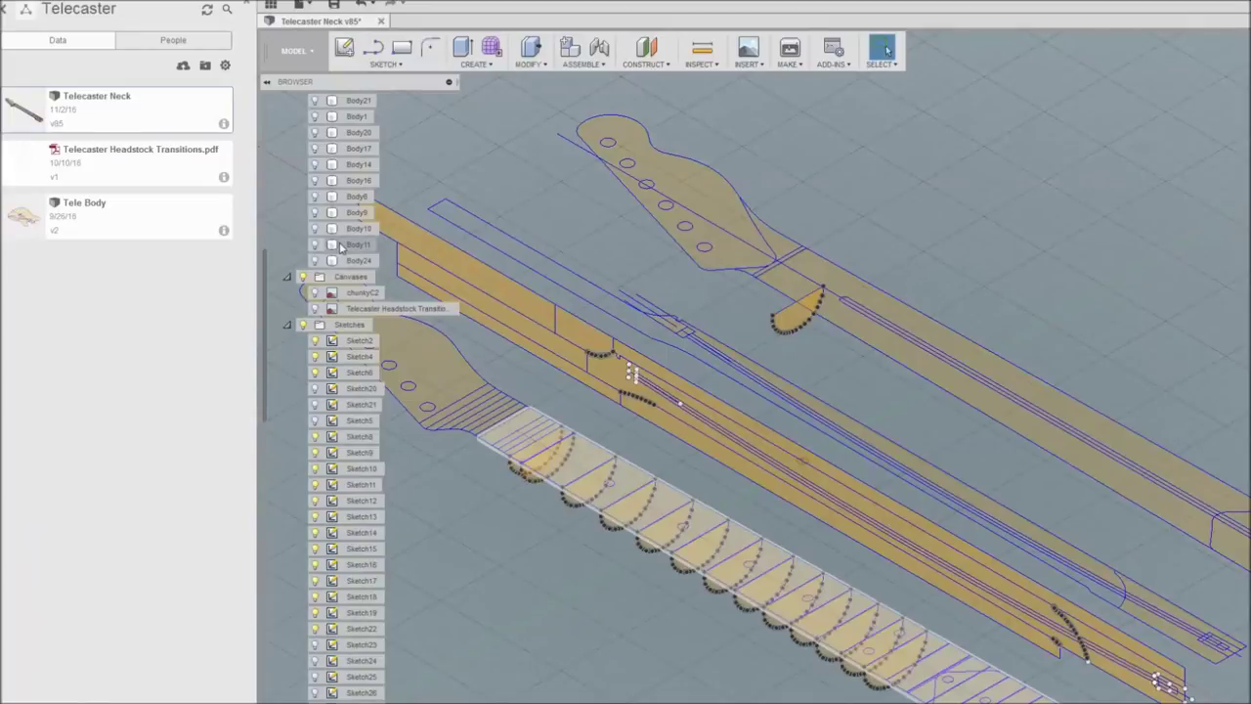
{"action": "scroll", "coordinate": [348, 185], "scroll_direction": "up", "scroll_amount": 3}
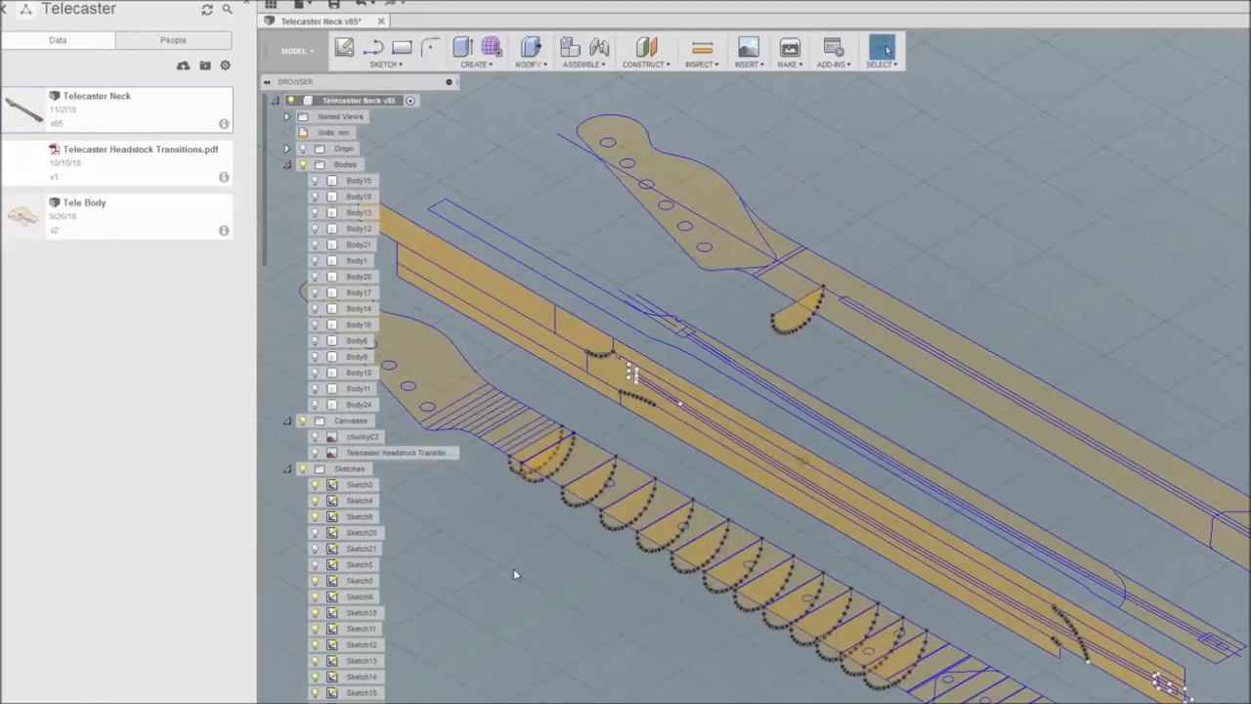
{"action": "mouse_move", "coordinate": [511, 567]}
{"action": "right_mouse_down"}
{"action": "mouse_move", "coordinate": [315, 531]}
{"action": "mouse_move", "coordinate": [559, 687]}
{"action": "mouse_move", "coordinate": [626, 679]}
{"action": "right_mouse_up"}
{"action": "right_click", "coordinate": [628, 682]}
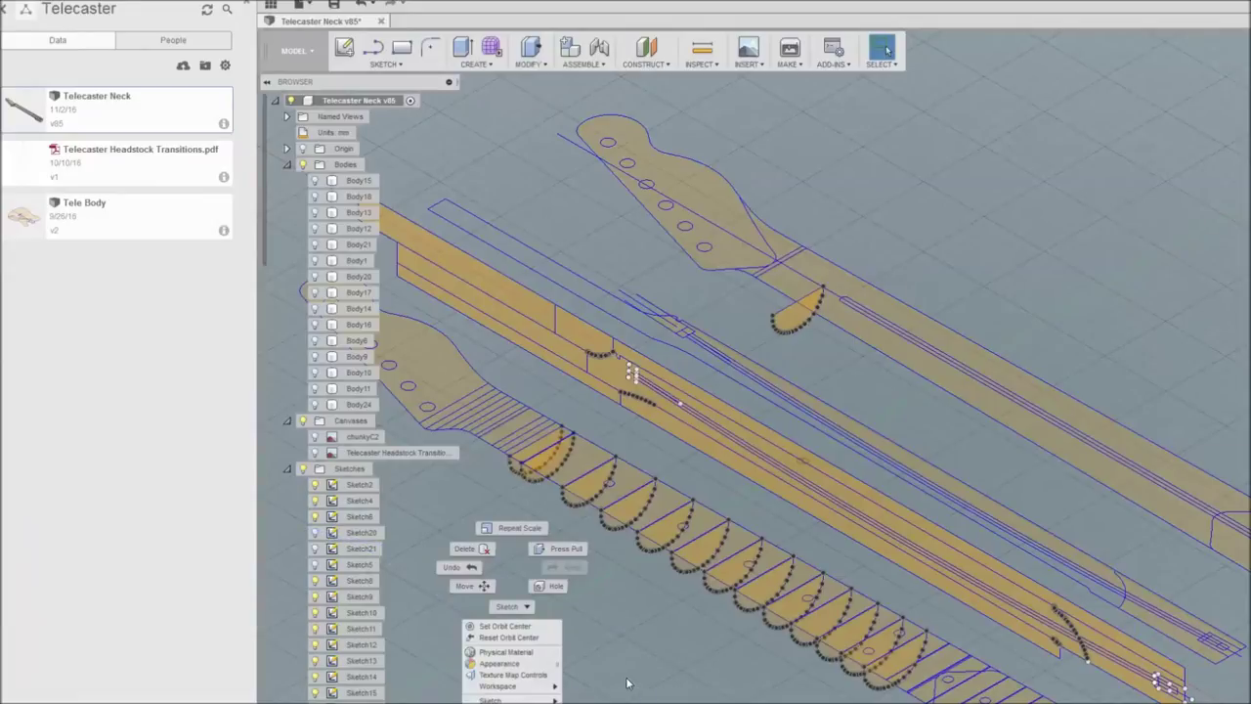
{"action": "right_click", "coordinate": [627, 679]}
{"action": "left_click", "coordinate": [531, 533]}
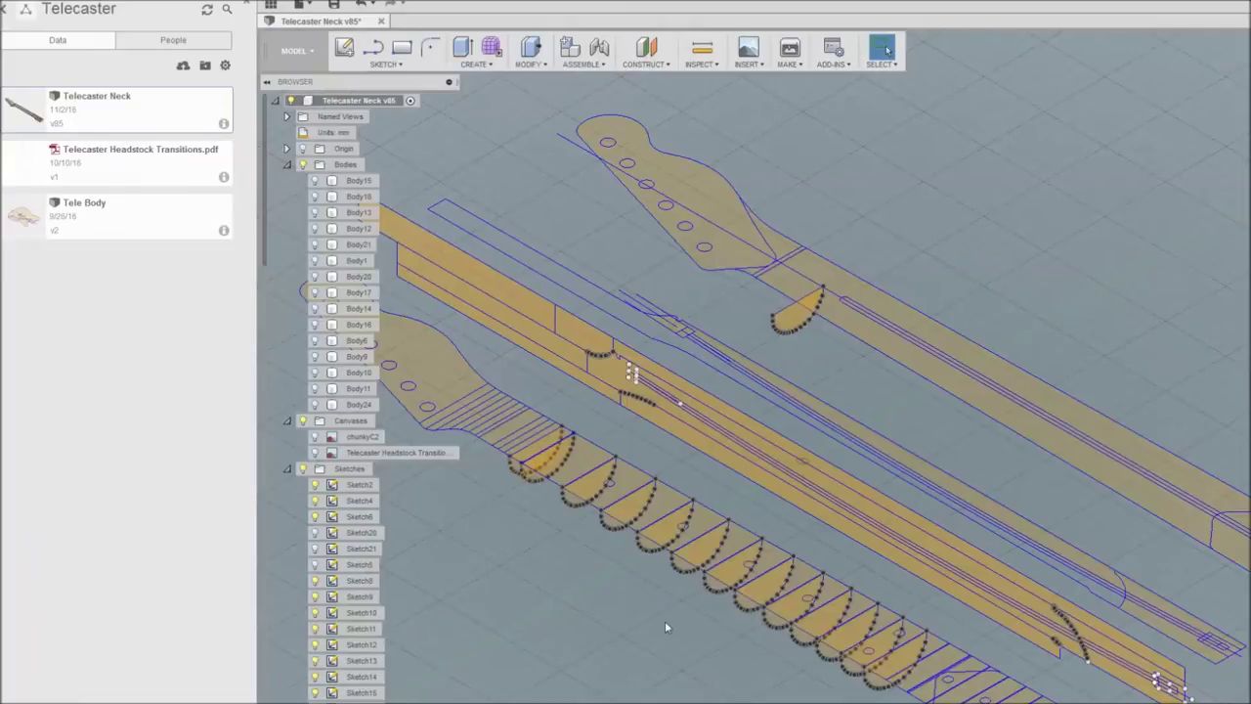
{"action": "middle_click_drag", "start_coordinate": [561, 570], "coordinate": [670, 576]}
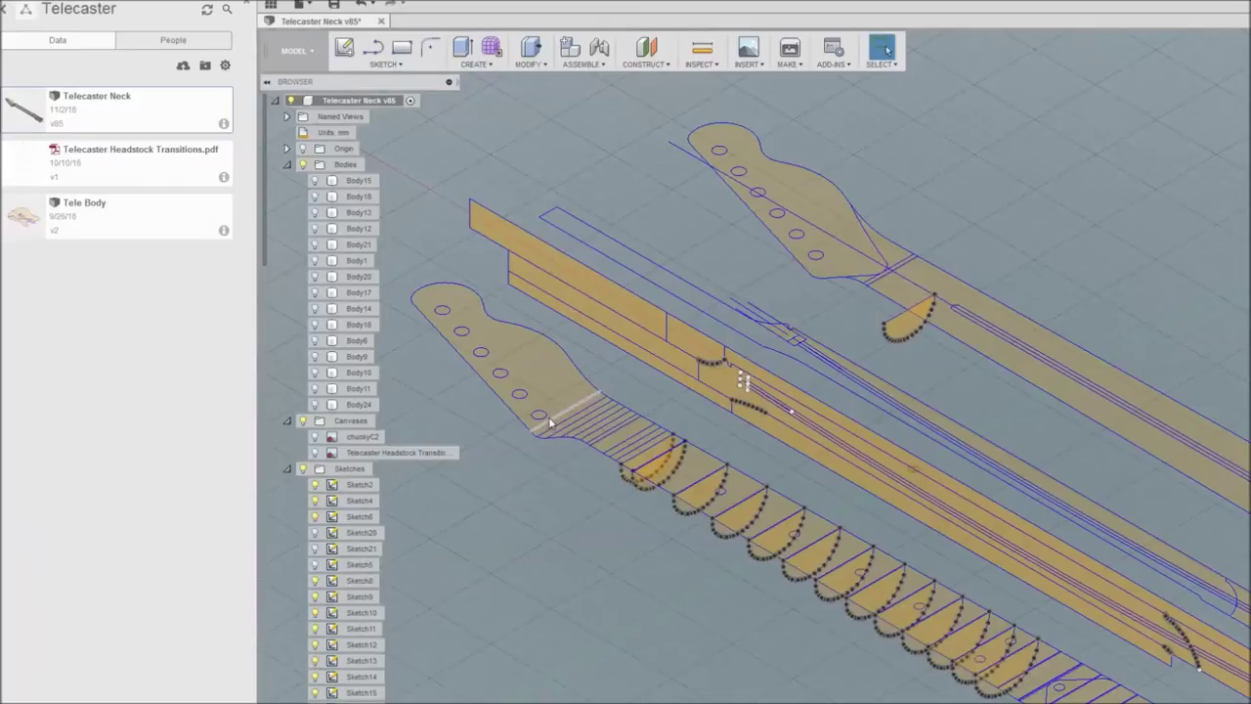
Show the Telecaster Headstock Transitions canvas and view its hand-drawn cross-sections straight on.
{"action": "scroll", "coordinate": [551, 422], "scroll_direction": "up", "scroll_amount": 5}
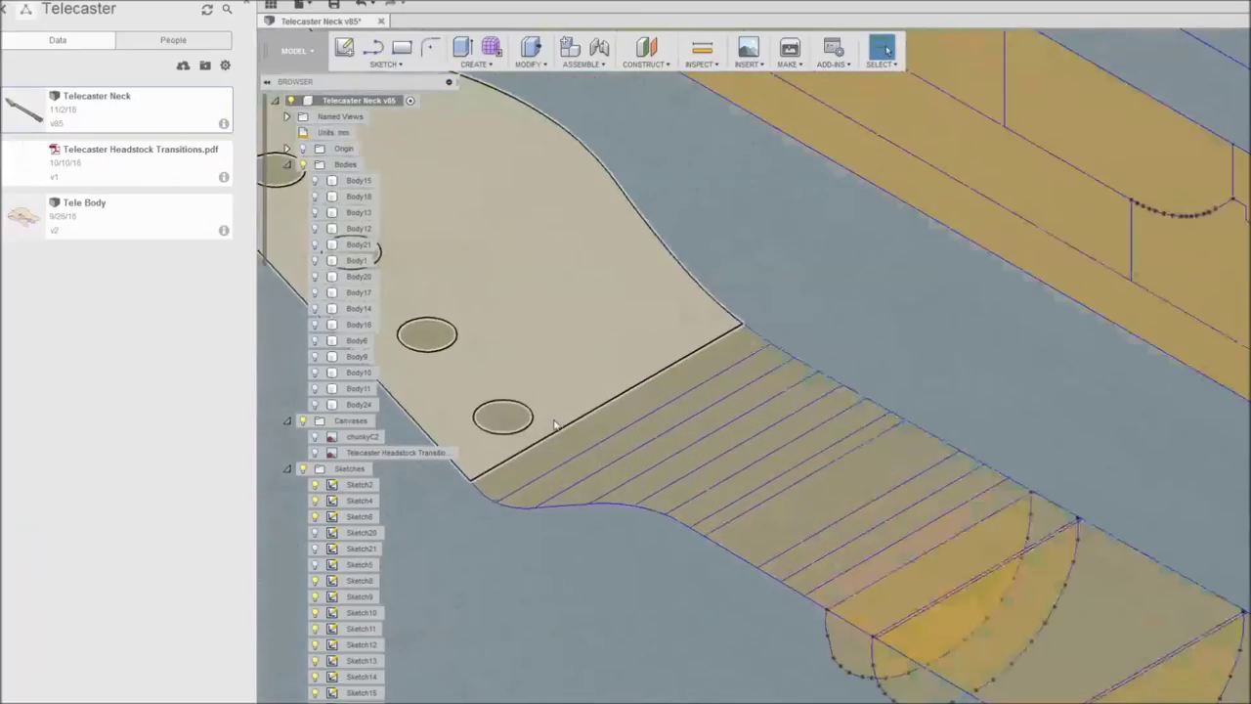
{"action": "scroll", "coordinate": [553, 424], "scroll_direction": "down", "scroll_amount": 3}
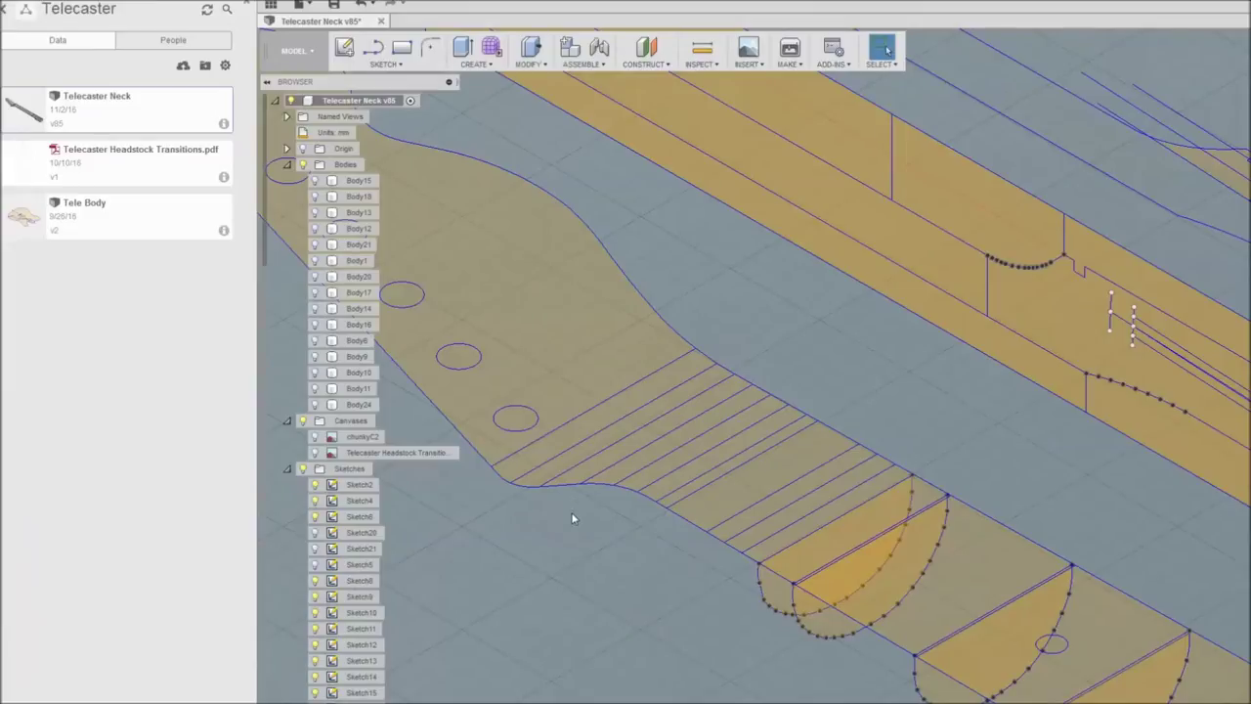
{"action": "left_click", "coordinate": [401, 453]}
{"action": "left_click", "coordinate": [315, 454]}
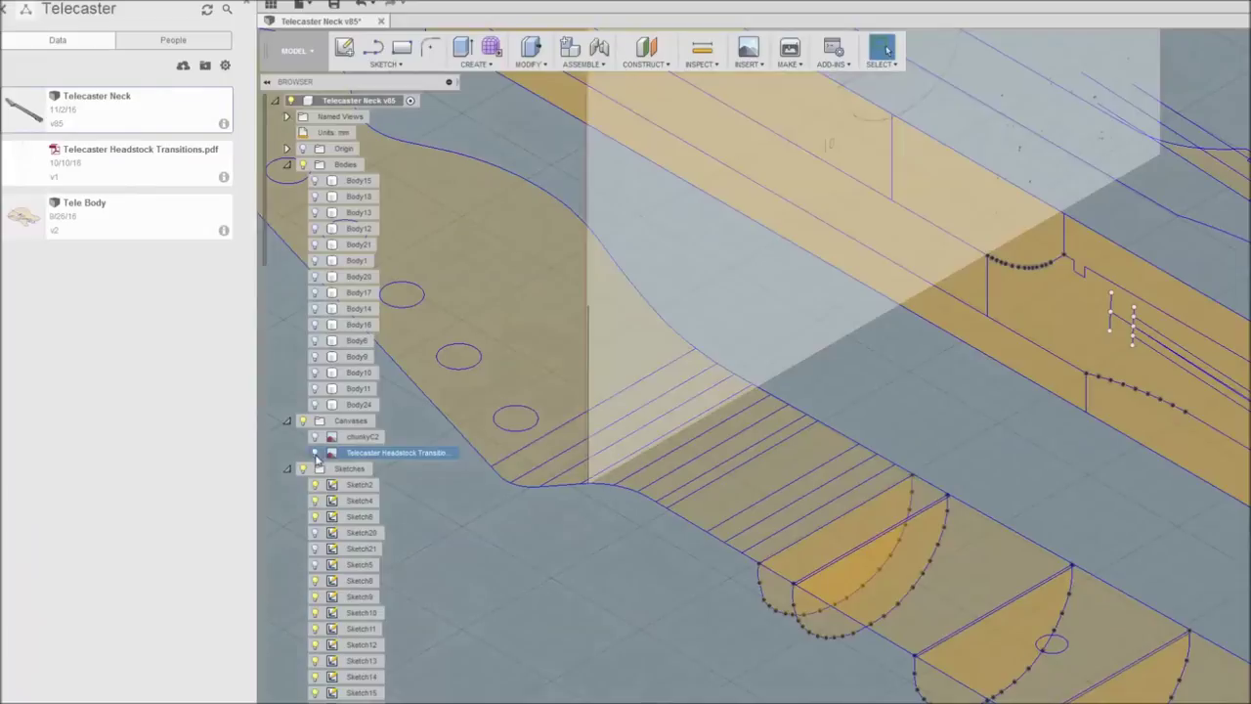
{"action": "scroll", "coordinate": [897, 337], "scroll_direction": "down", "scroll_amount": 3}
{"action": "middle_click_drag", "start_coordinate": [1048, 426], "coordinate": [868, 683]}
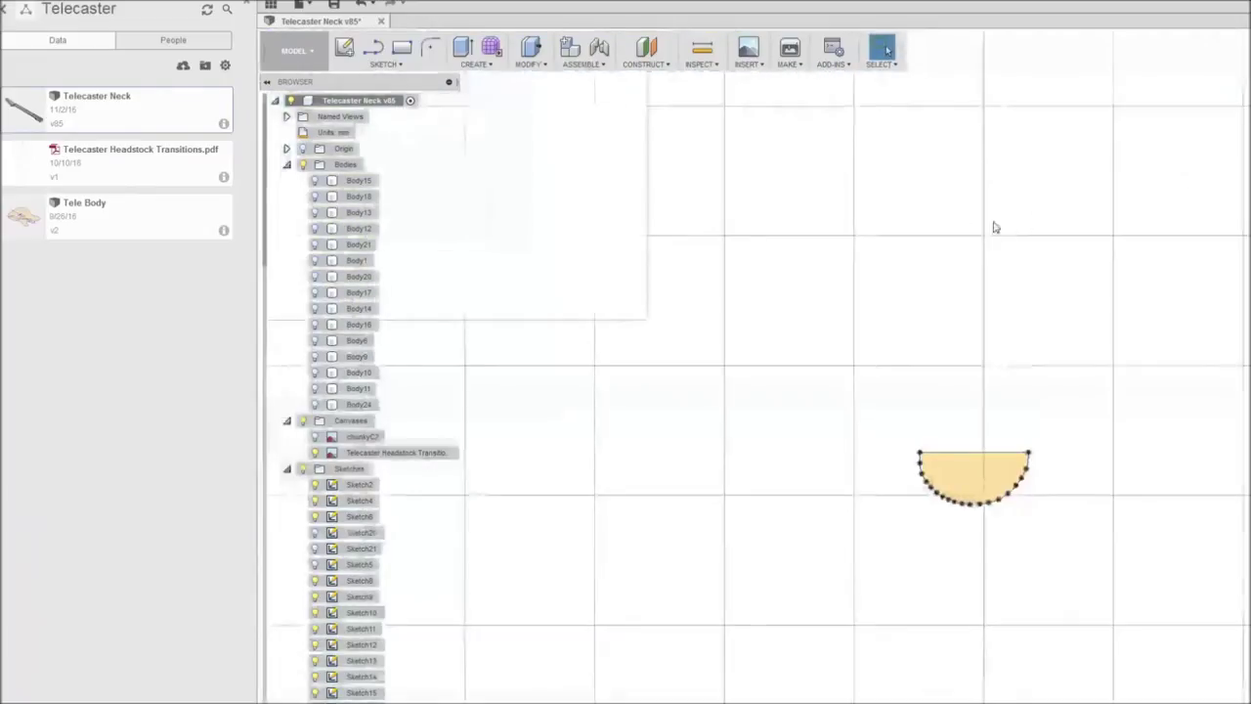
{"action": "middle_click_drag", "start_coordinate": [963, 208], "coordinate": [1236, 465]}
{"action": "scroll", "coordinate": [1058, 191], "scroll_direction": "down", "scroll_amount": 1}
{"action": "middle_click_drag", "start_coordinate": [1058, 191], "coordinate": [1222, 445]}
{"action": "scroll", "coordinate": [977, 361], "scroll_direction": "up", "scroll_amount": 3}
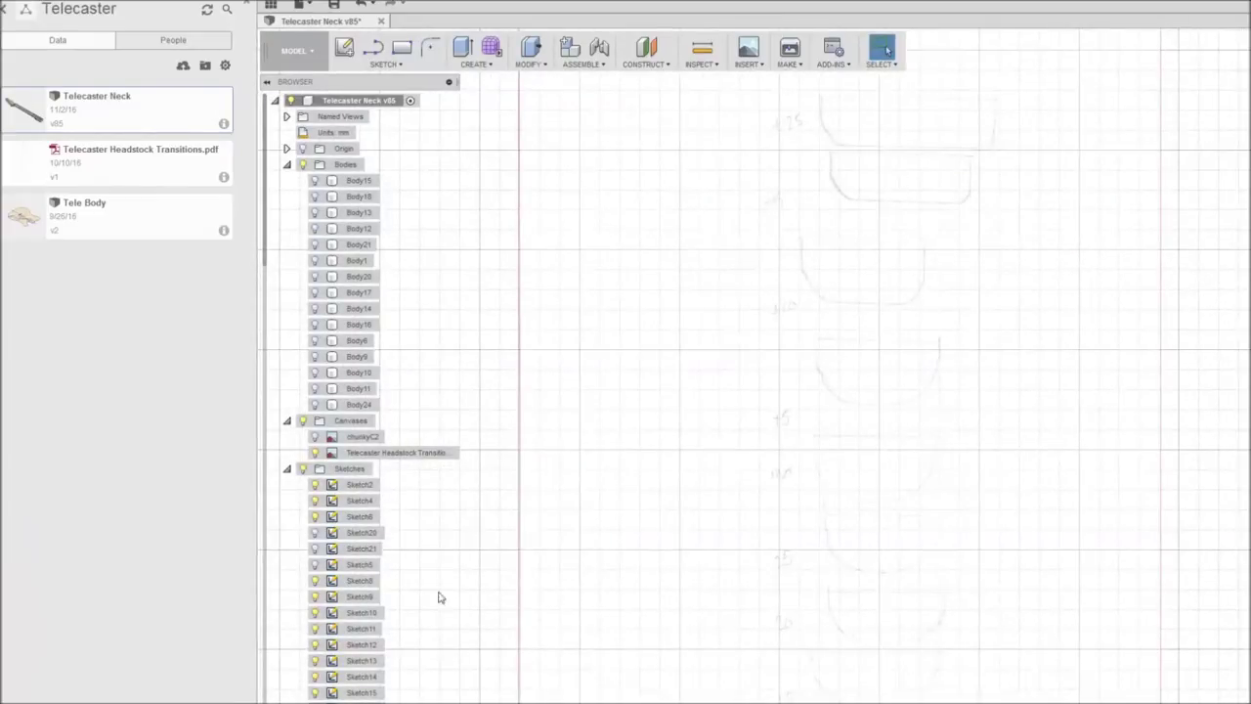
Hide Sketch6, show Sketch21, Sketch5, Sketch23 and Sketch24, and compare the traced profiles with the canvas and headstock transition.
{"action": "scroll", "coordinate": [434, 571], "scroll_direction": "down", "scroll_amount": 10}
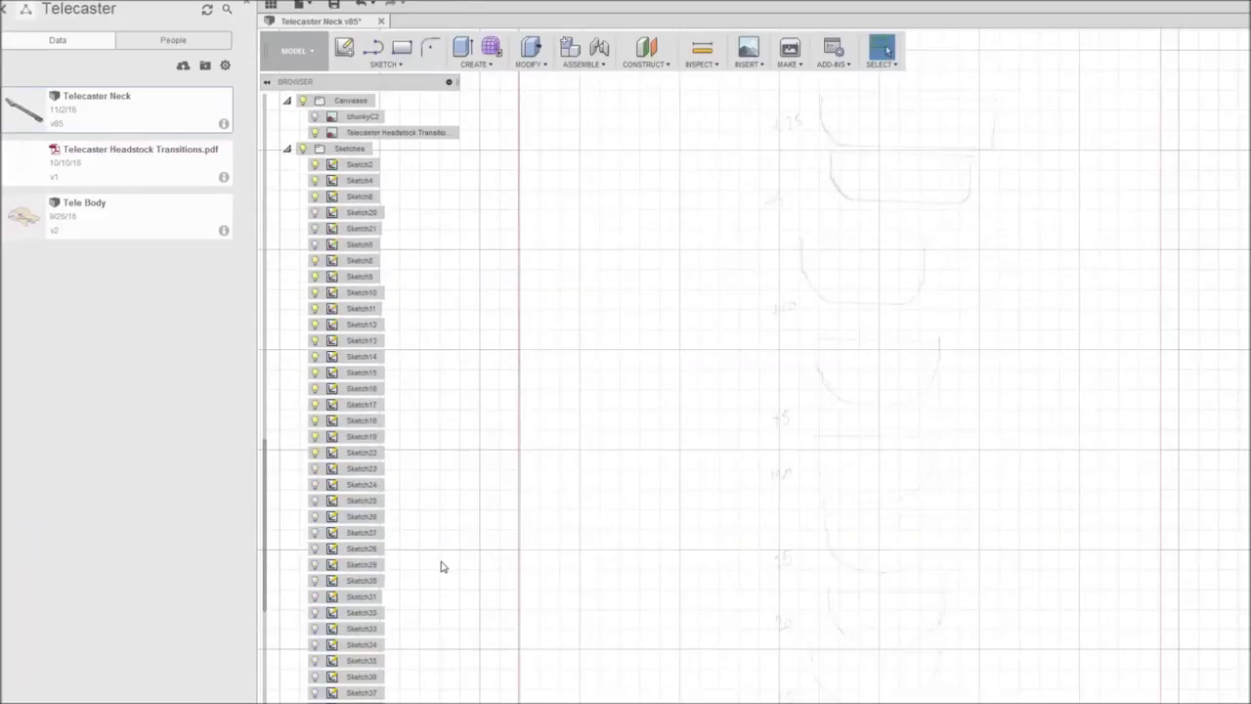
{"action": "left_click", "coordinate": [315, 454]}
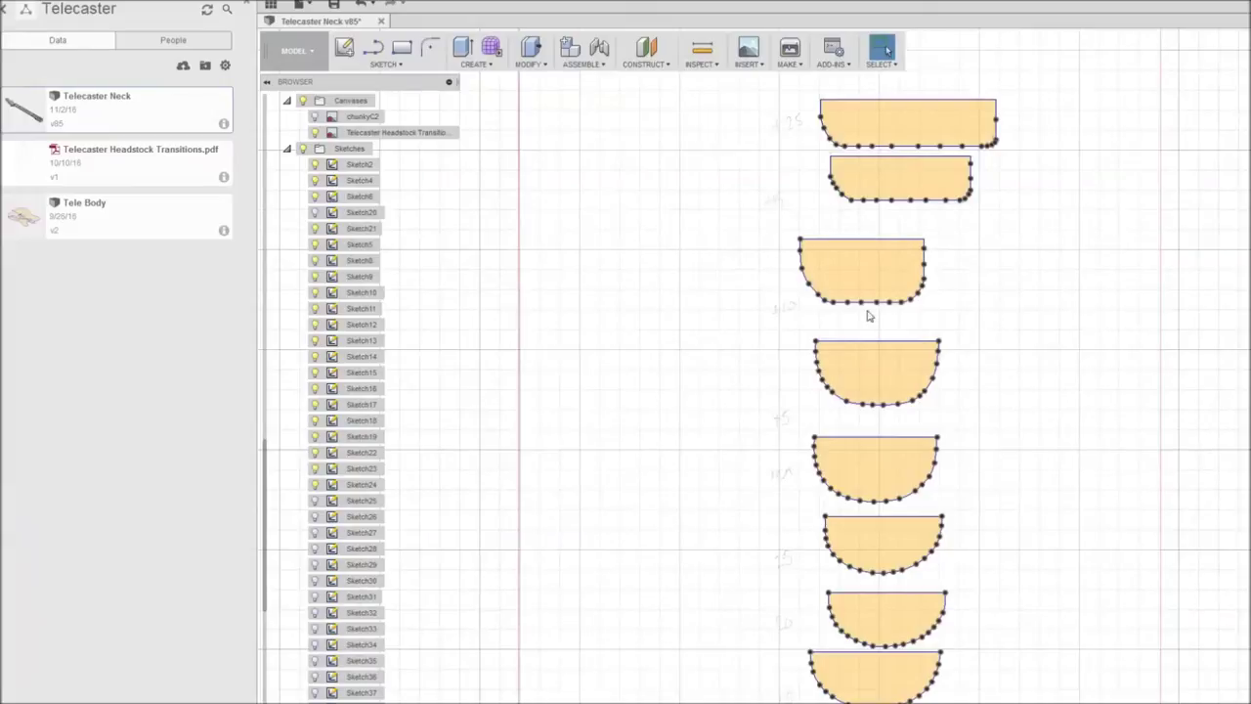
{"action": "scroll", "coordinate": [1095, 394], "scroll_direction": "down", "scroll_amount": 5}
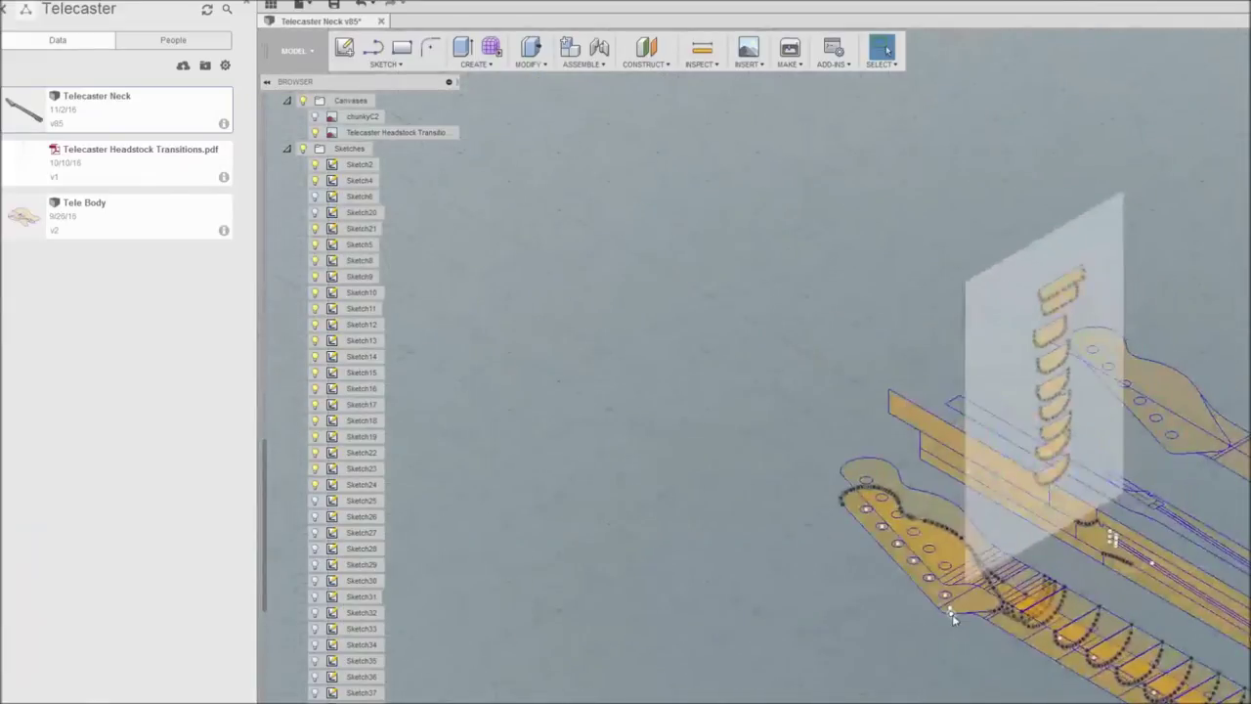
{"action": "scroll", "coordinate": [998, 647], "scroll_direction": "up", "scroll_amount": 4}
{"action": "scroll", "coordinate": [999, 617], "scroll_direction": "up", "scroll_amount": 2}
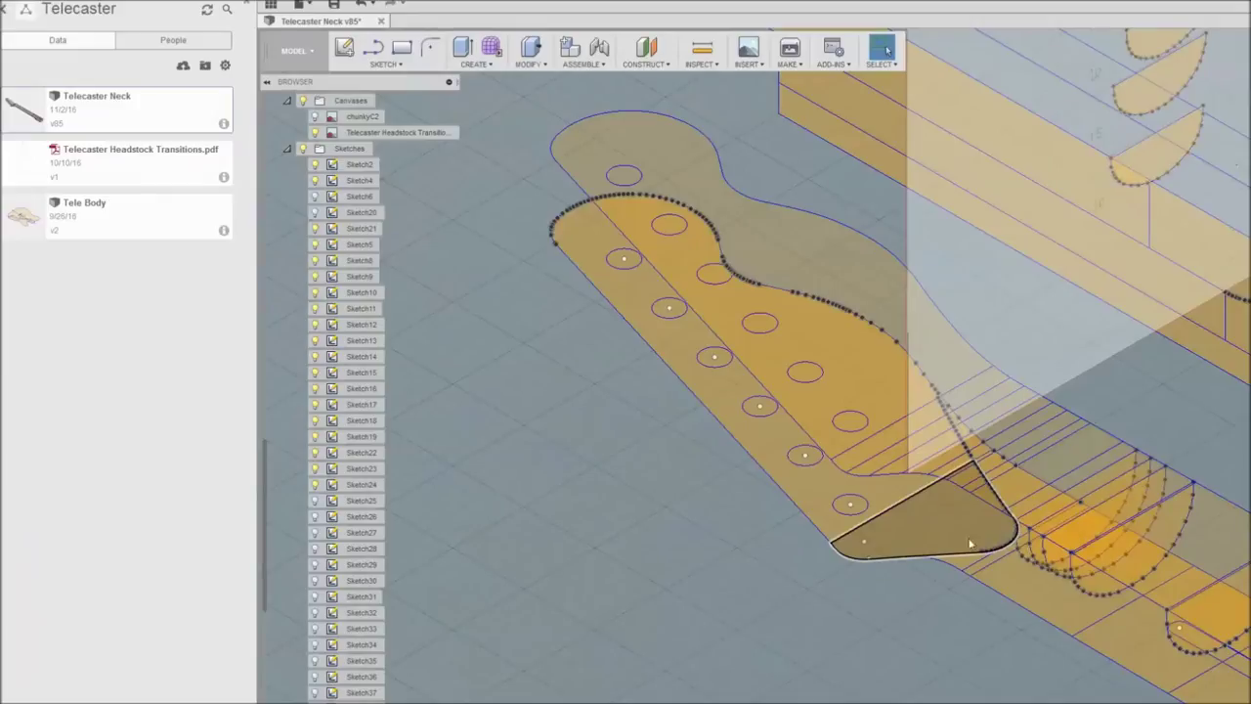
Show the headstock transition profiles Sketch25 through Sketch32 and hide Sketch21, Sketch5 and the Headstock Transitions canvas.
{"action": "left_click", "coordinate": [314, 500]}
{"action": "left_click", "coordinate": [315, 516]}
{"action": "left_click", "coordinate": [314, 533]}
{"action": "left_click", "coordinate": [315, 229]}
{"action": "left_click", "coordinate": [314, 244]}
{"action": "left_click", "coordinate": [315, 564]}
{"action": "left_click", "coordinate": [315, 596]}
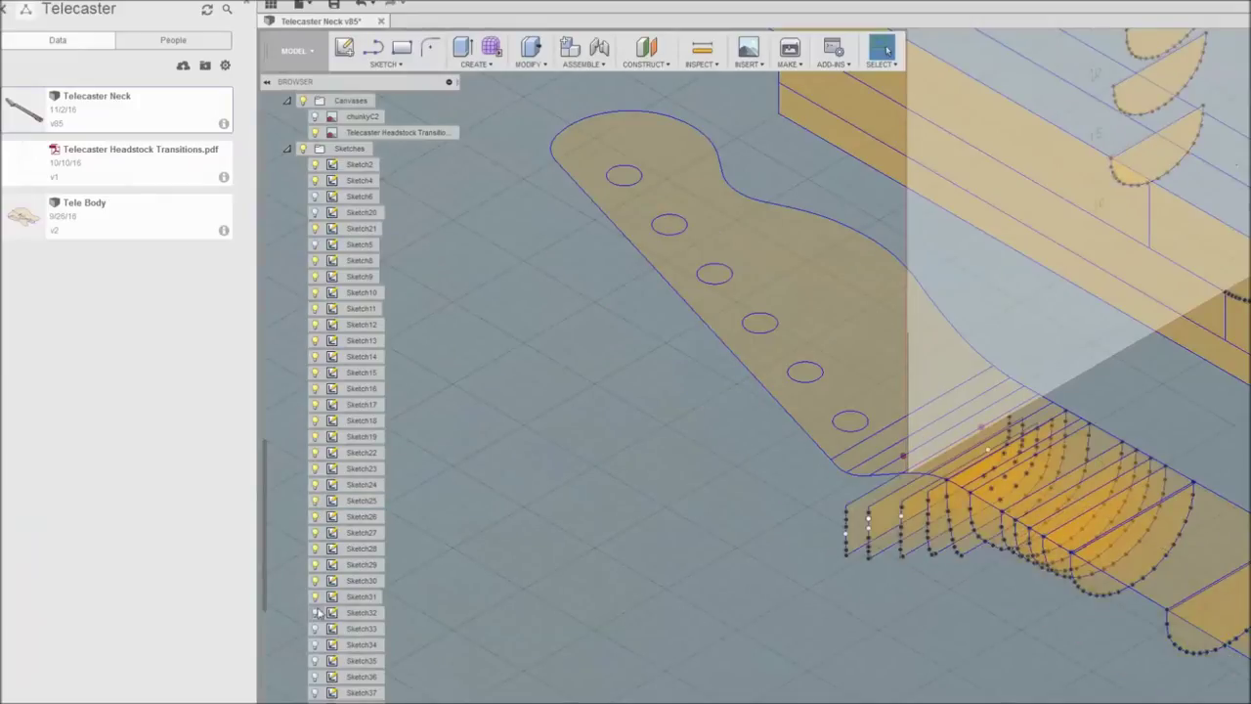
{"action": "left_click", "coordinate": [315, 612]}
{"action": "scroll", "coordinate": [382, 390], "scroll_direction": "down", "scroll_amount": 5}
{"action": "scroll", "coordinate": [560, 463], "scroll_direction": "up", "scroll_amount": 10}
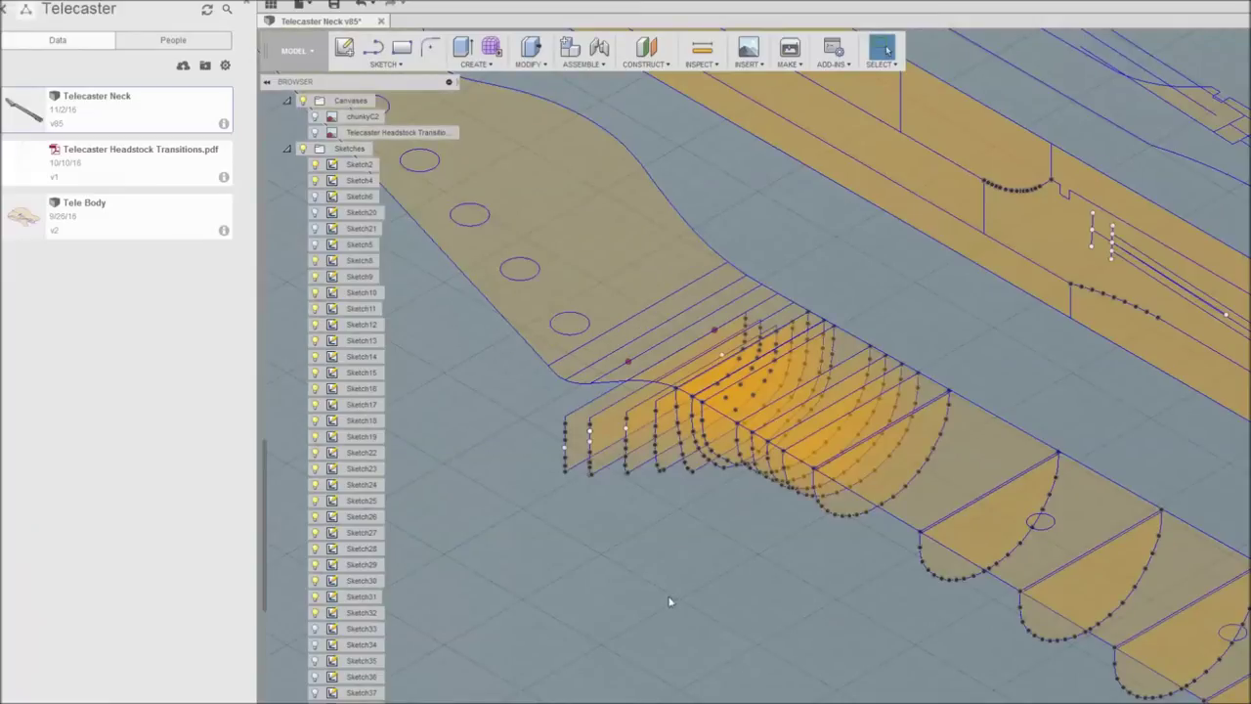
Follow the C profiles along the neck to the heel and examine the area beyond the last profile.
{"action": "middle_click_drag", "start_coordinate": [835, 664], "coordinate": [586, 488]}
{"action": "scroll", "coordinate": [792, 591], "scroll_direction": "down", "scroll_amount": 2}
{"action": "middle_click_drag", "start_coordinate": [919, 671], "coordinate": [528, 440]}
{"action": "middle_click_drag", "start_coordinate": [885, 562], "coordinate": [788, 599]}
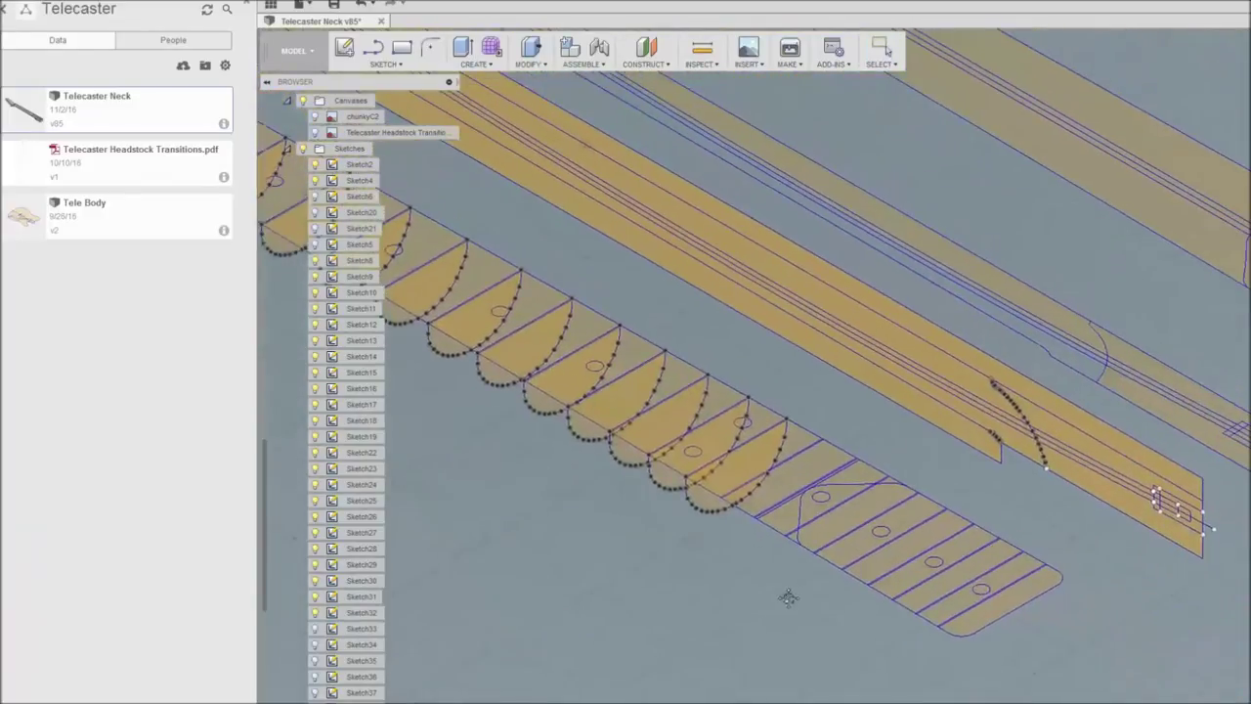
{"action": "scroll", "coordinate": [786, 553], "scroll_direction": "up", "scroll_amount": 4}
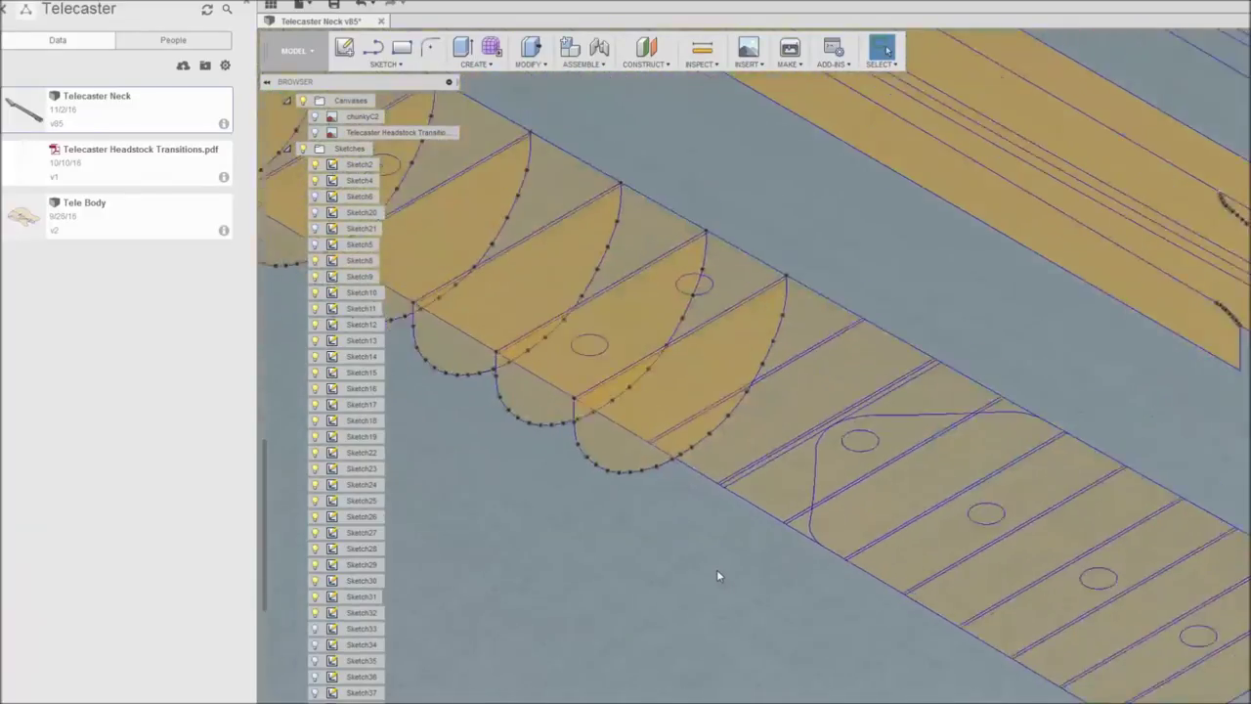
Show Sketch5, hide Sketch2, and inspect the heel transition curve with its closely spaced parallel lines.
{"action": "scroll", "coordinate": [716, 574], "scroll_direction": "down", "scroll_amount": 3}
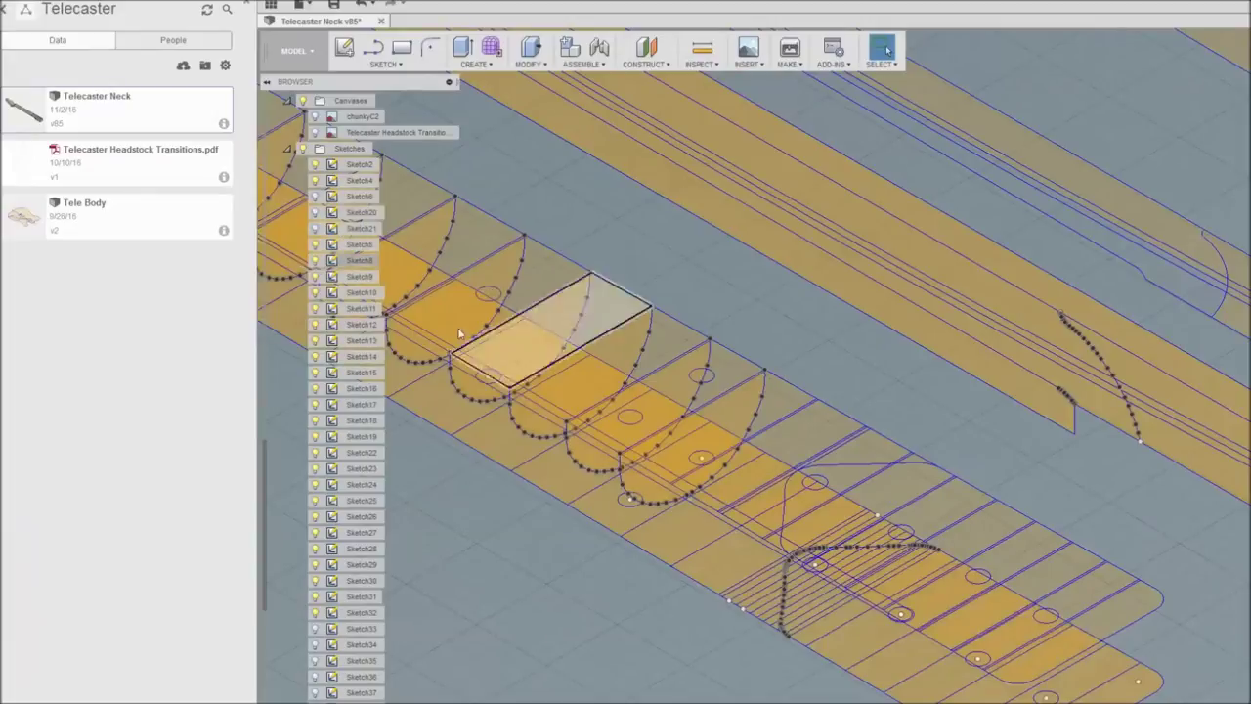
{"action": "scroll", "coordinate": [777, 626], "scroll_direction": "up", "scroll_amount": 2}
{"action": "scroll", "coordinate": [743, 616], "scroll_direction": "down", "scroll_amount": 1}
{"action": "left_click", "coordinate": [322, 165]}
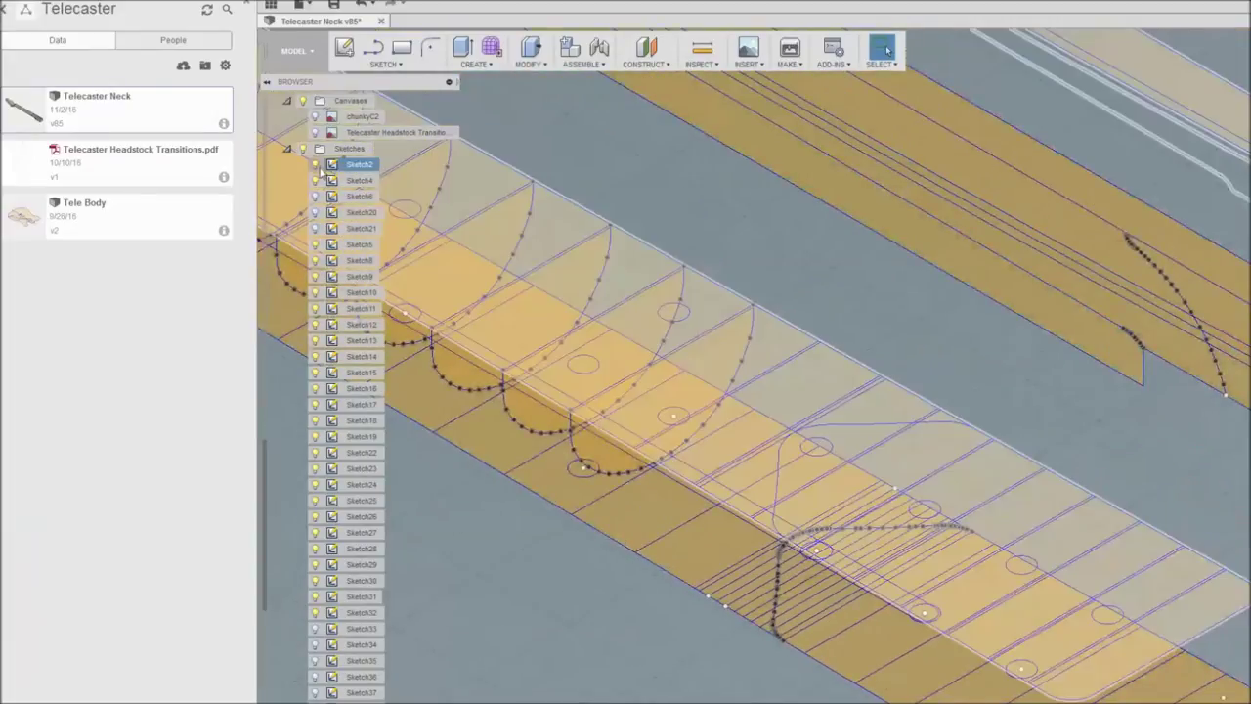
{"action": "scroll", "coordinate": [723, 614], "scroll_direction": "up", "scroll_amount": 3}
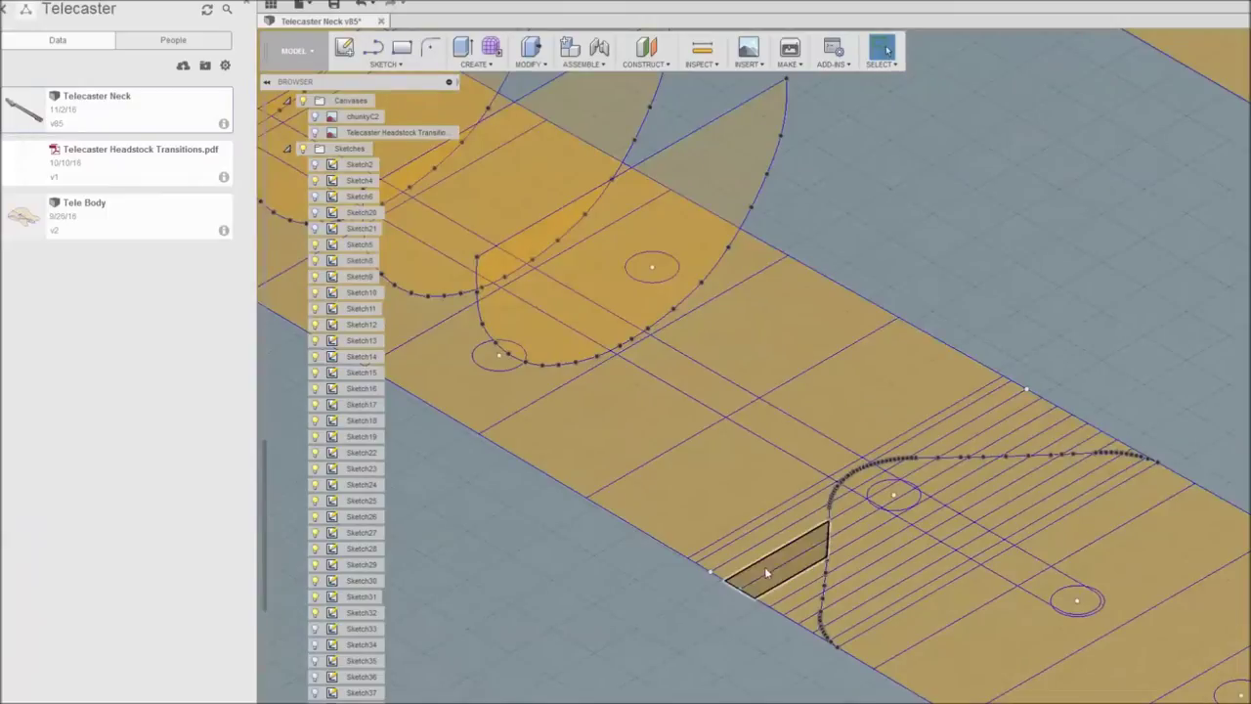
{"action": "scroll", "coordinate": [815, 577], "scroll_direction": "up", "scroll_amount": 4}
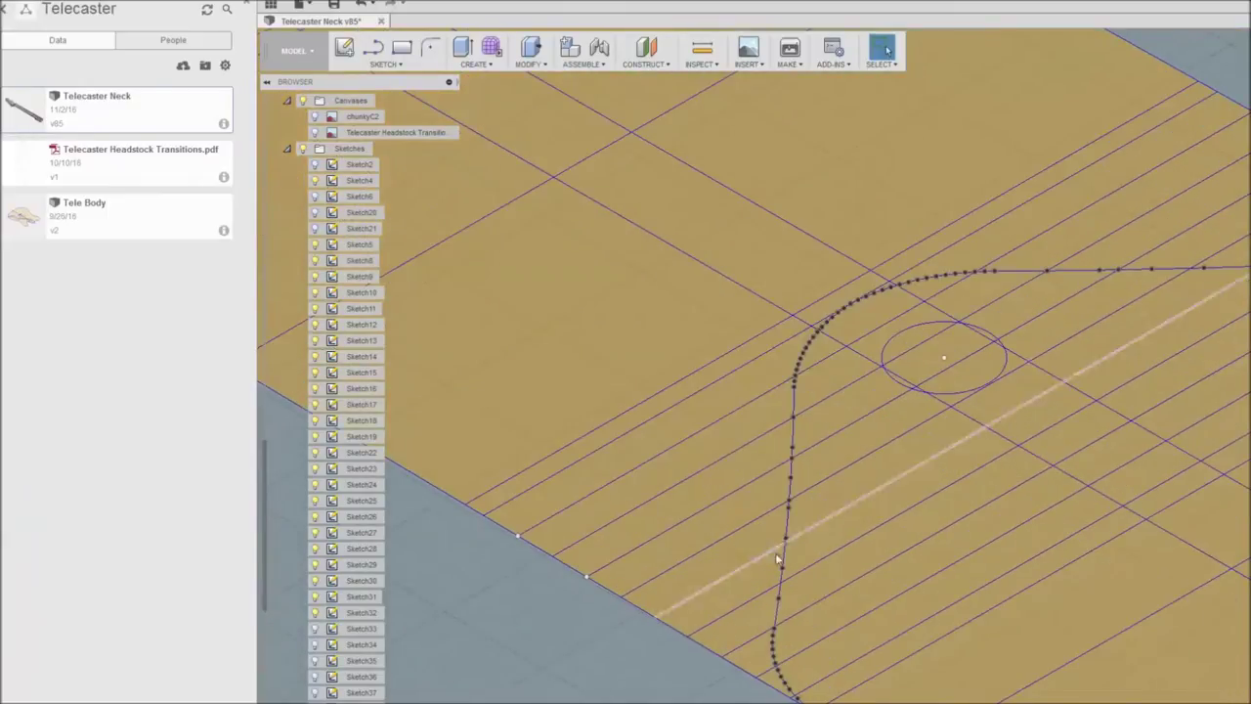
{"action": "scroll", "coordinate": [587, 648], "scroll_direction": "down", "scroll_amount": 2}
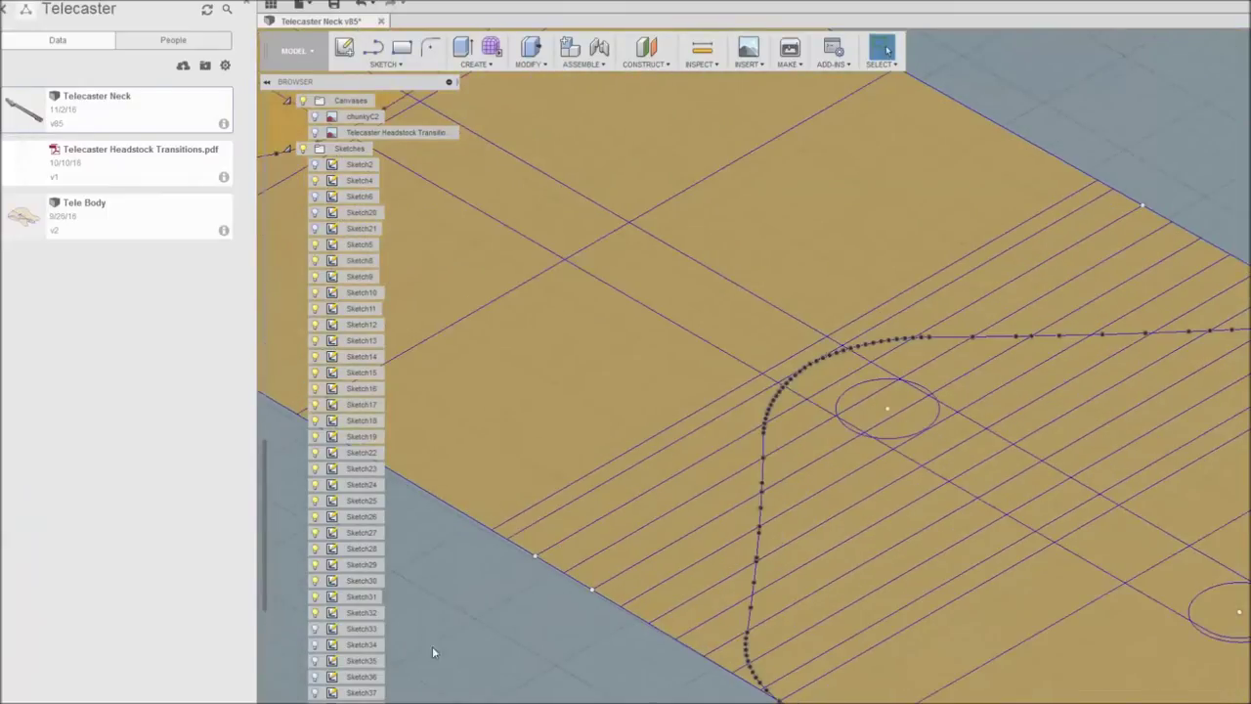
Show Sketch35 and examine its side-view heel curve with the vertical height lines.
{"action": "scroll", "coordinate": [374, 674], "scroll_direction": "down", "scroll_amount": 3}
{"action": "scroll", "coordinate": [756, 484], "scroll_direction": "down", "scroll_amount": 3}
{"action": "mouse_move", "coordinate": [1179, 312]}
{"action": "middle_mouse_down"}
{"action": "mouse_move", "coordinate": [952, 557]}
{"action": "mouse_move", "coordinate": [901, 540]}
{"action": "middle_mouse_up"}
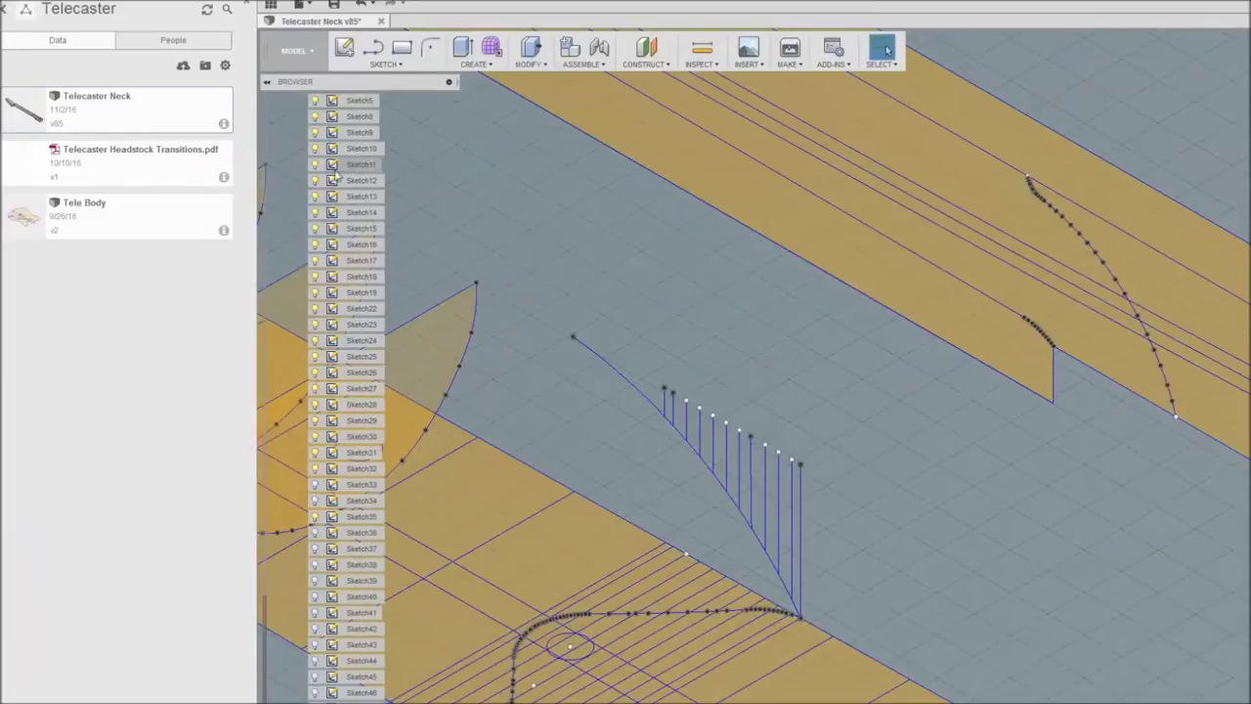
{"action": "scroll", "coordinate": [422, 241], "scroll_direction": "up", "scroll_amount": 2}
{"action": "scroll", "coordinate": [347, 195], "scroll_direction": "up", "scroll_amount": 3}
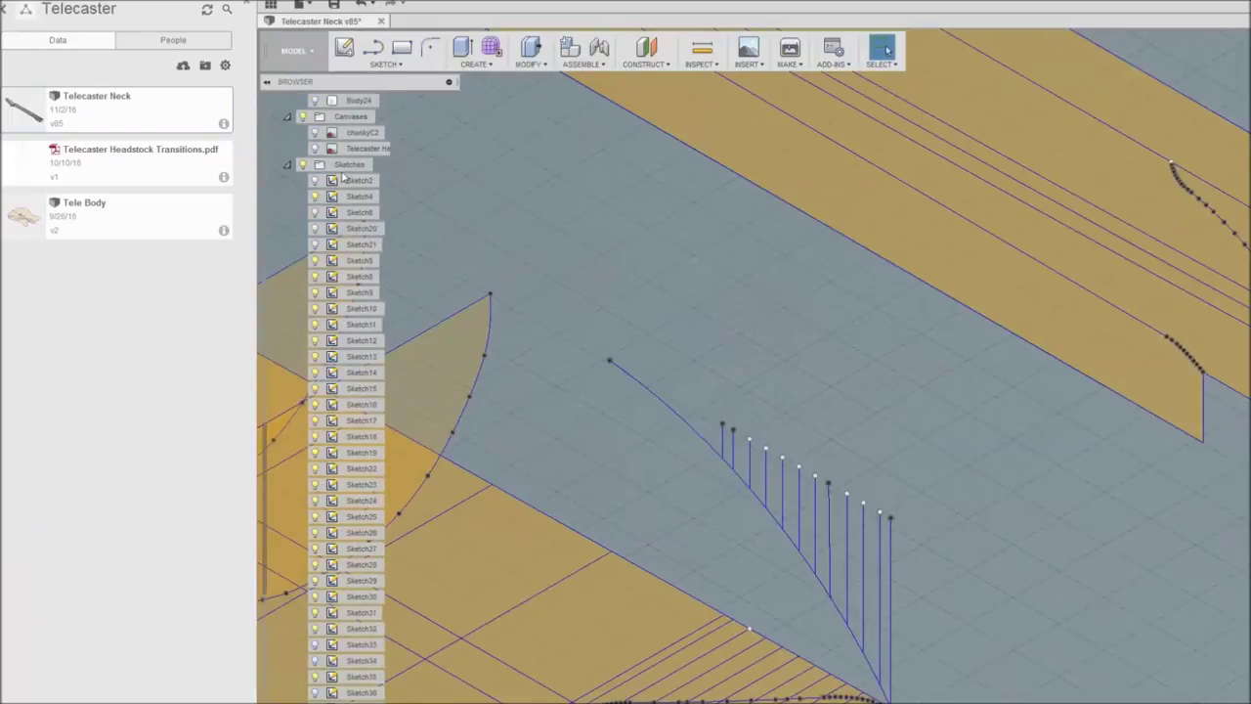
{"action": "left_click", "coordinate": [314, 181]}
{"action": "mouse_move", "coordinate": [984, 473]}
{"action": "middle_mouse_down"}
{"action": "mouse_move", "coordinate": [836, 275]}
{"action": "mouse_move", "coordinate": [942, 271]}
{"action": "middle_mouse_up"}
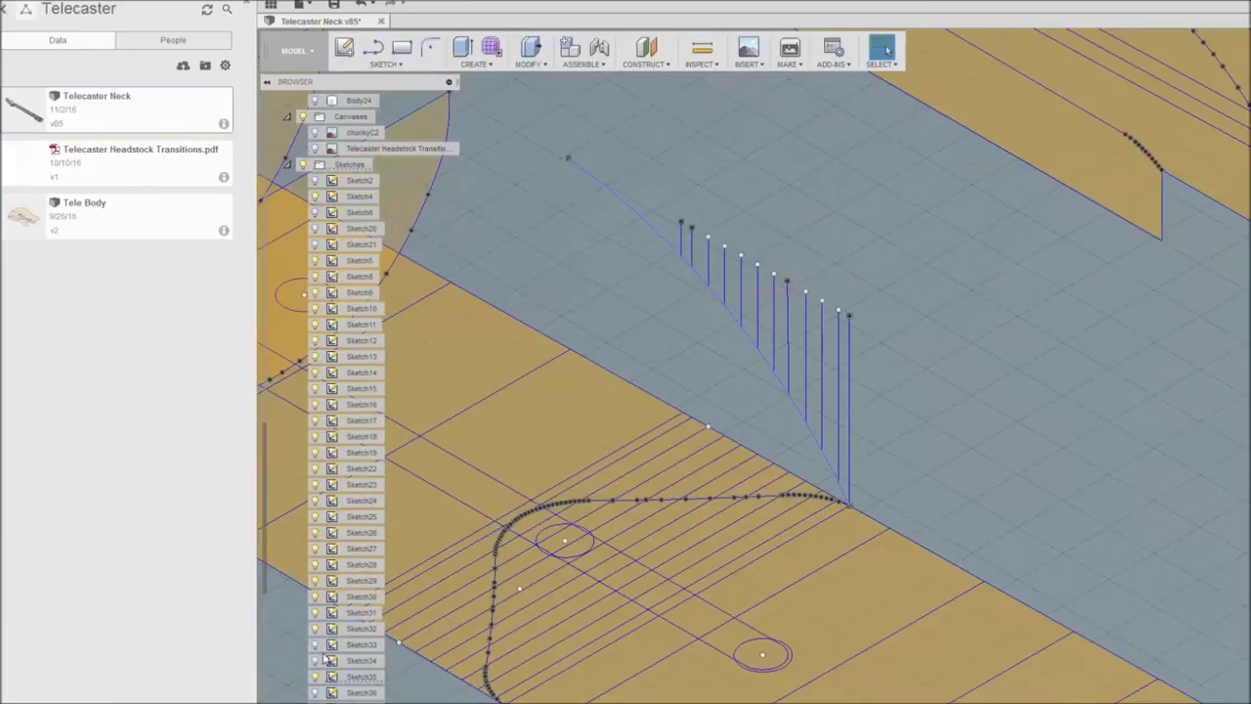
Show Sketch36 and inspect how its C profile meets the heel transition curve and the vertical height lines.
{"action": "scroll", "coordinate": [325, 661], "scroll_direction": "down", "scroll_amount": 3}
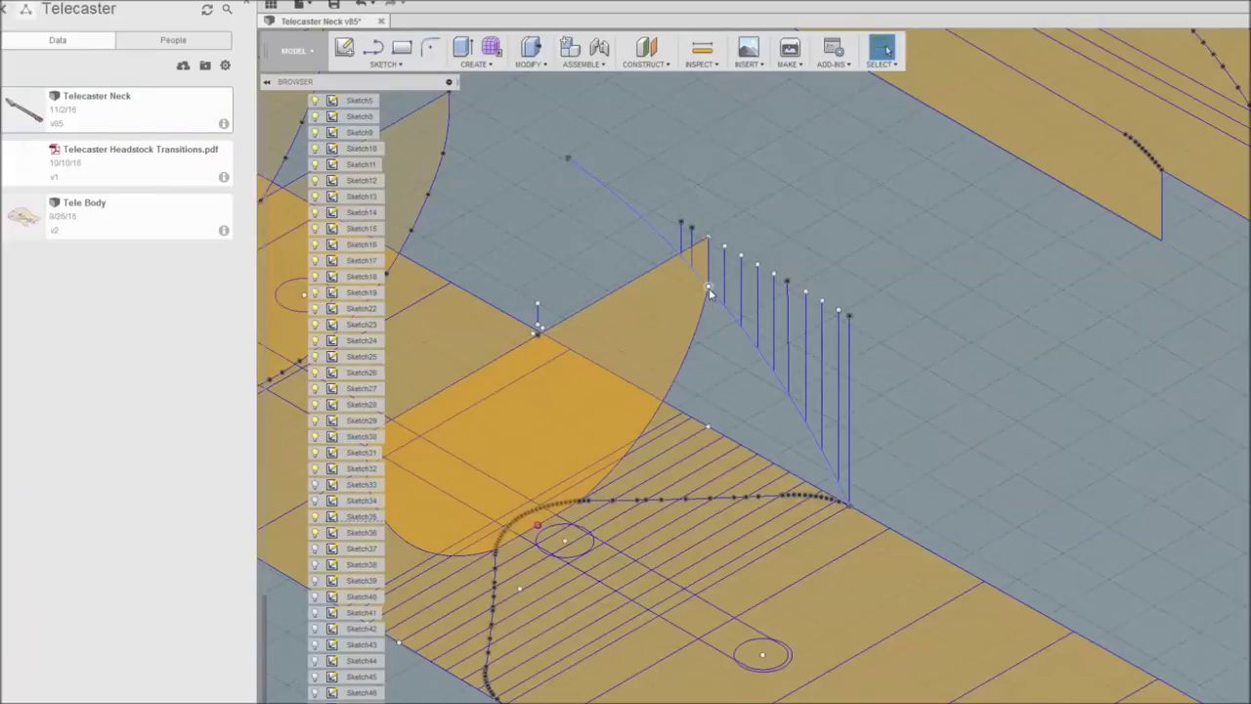
{"action": "mouse_move", "coordinate": [928, 351]}
{"action": "middle_mouse_down"}
{"action": "mouse_move", "coordinate": [1099, 270]}
{"action": "mouse_move", "coordinate": [1185, 261]}
{"action": "middle_mouse_up"}
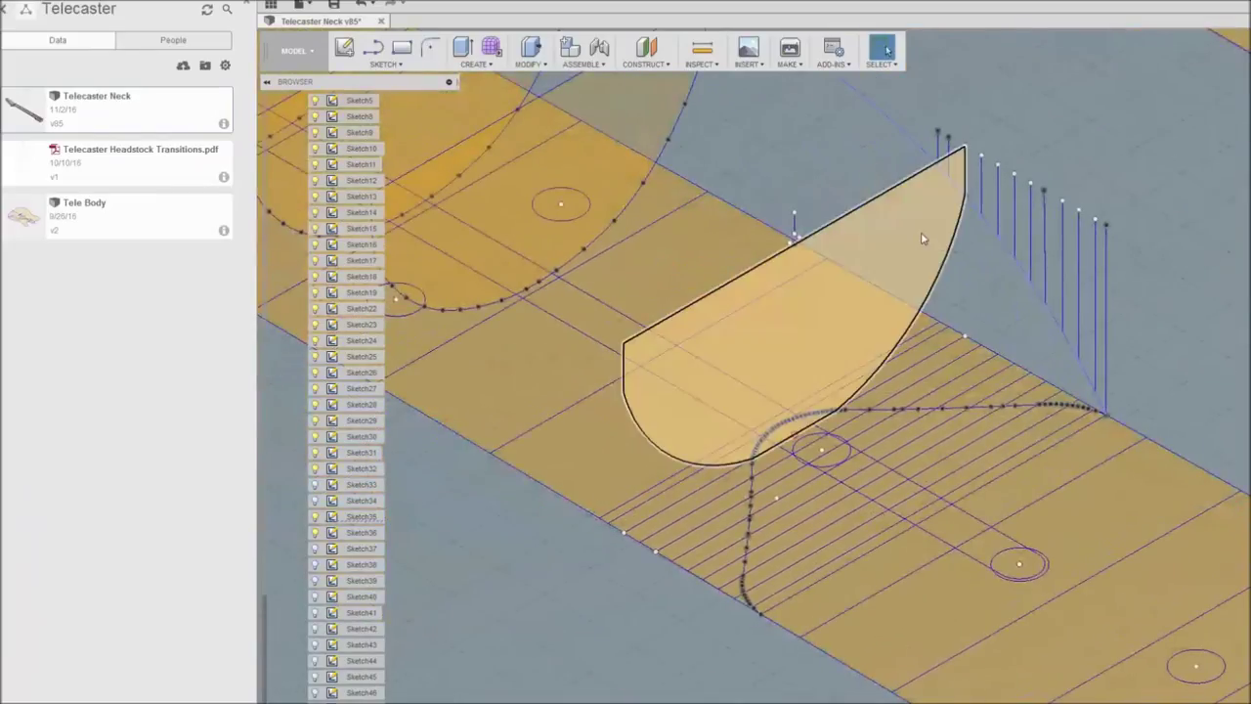
{"action": "scroll", "coordinate": [822, 430], "scroll_direction": "up", "scroll_amount": 2}
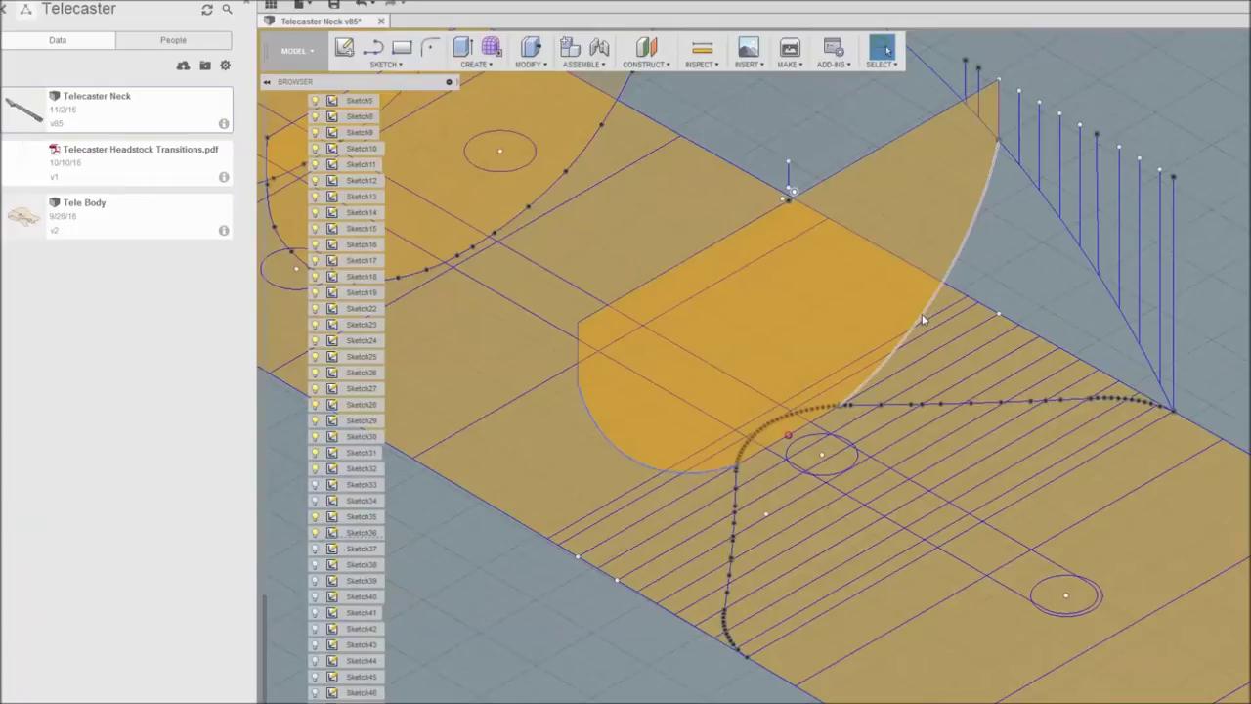
{"action": "left_click", "coordinate": [921, 316]}
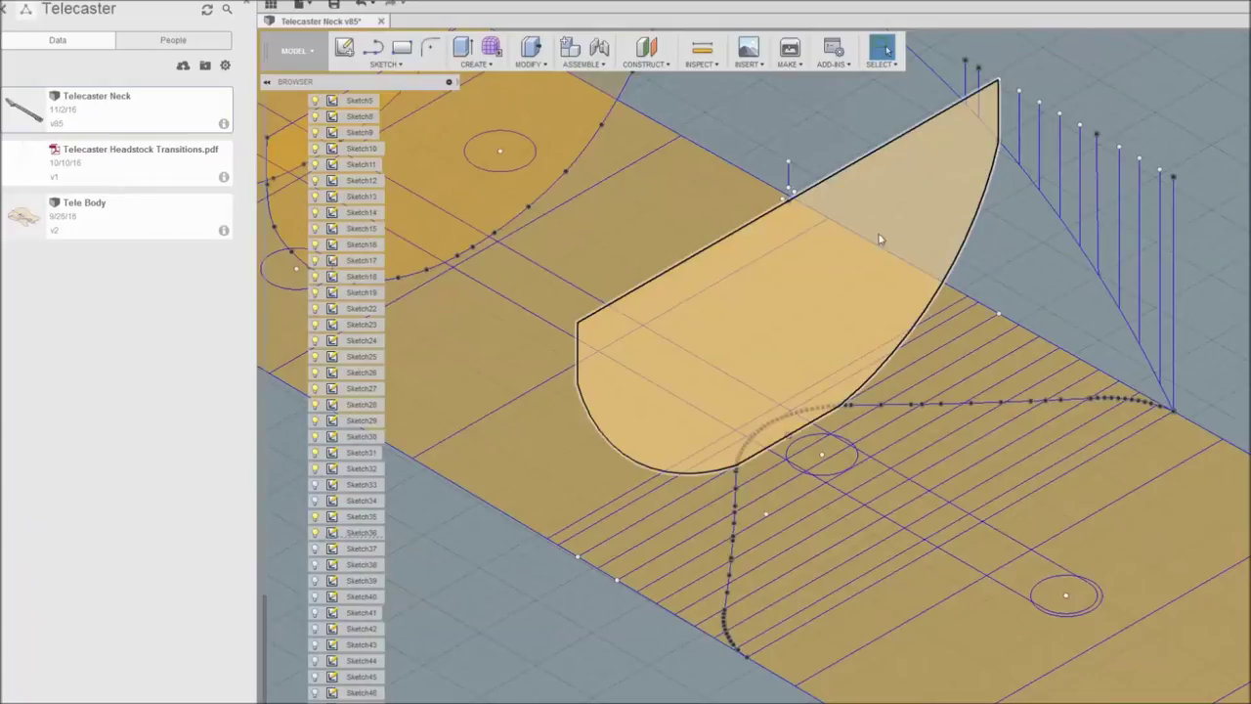
{"action": "left_click", "coordinate": [788, 191]}
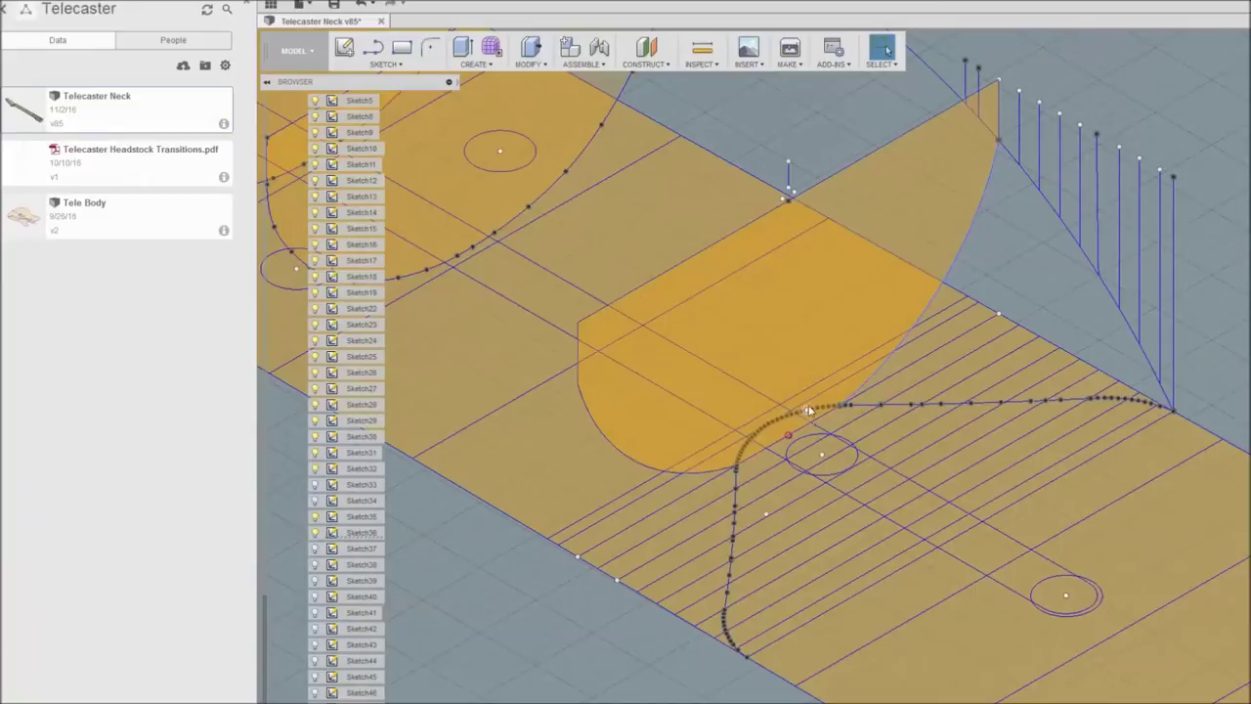
{"action": "left_click", "coordinate": [804, 426]}
{"action": "left_click", "coordinate": [788, 176]}
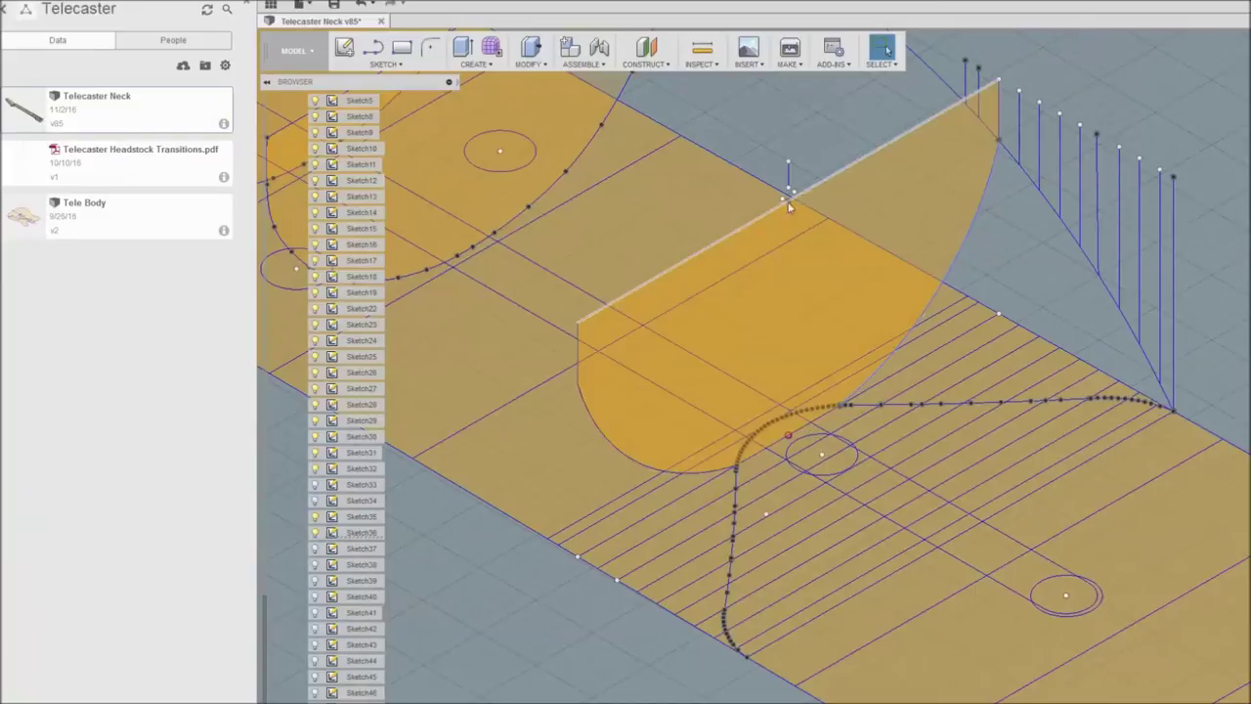
{"action": "left_click", "coordinate": [839, 401]}
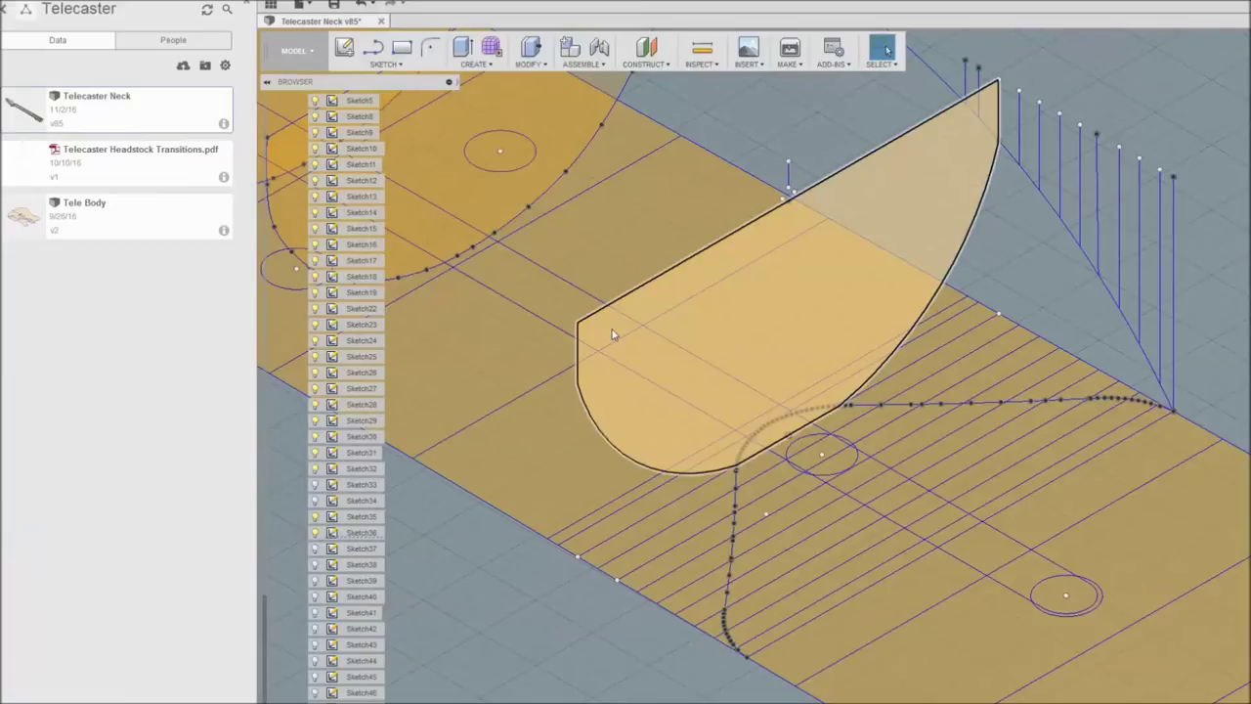
Show the remaining heel transition profiles, Sketch37 through Sketch45, and view them together with the neck's C profiles.
{"action": "left_click", "coordinate": [314, 555]}
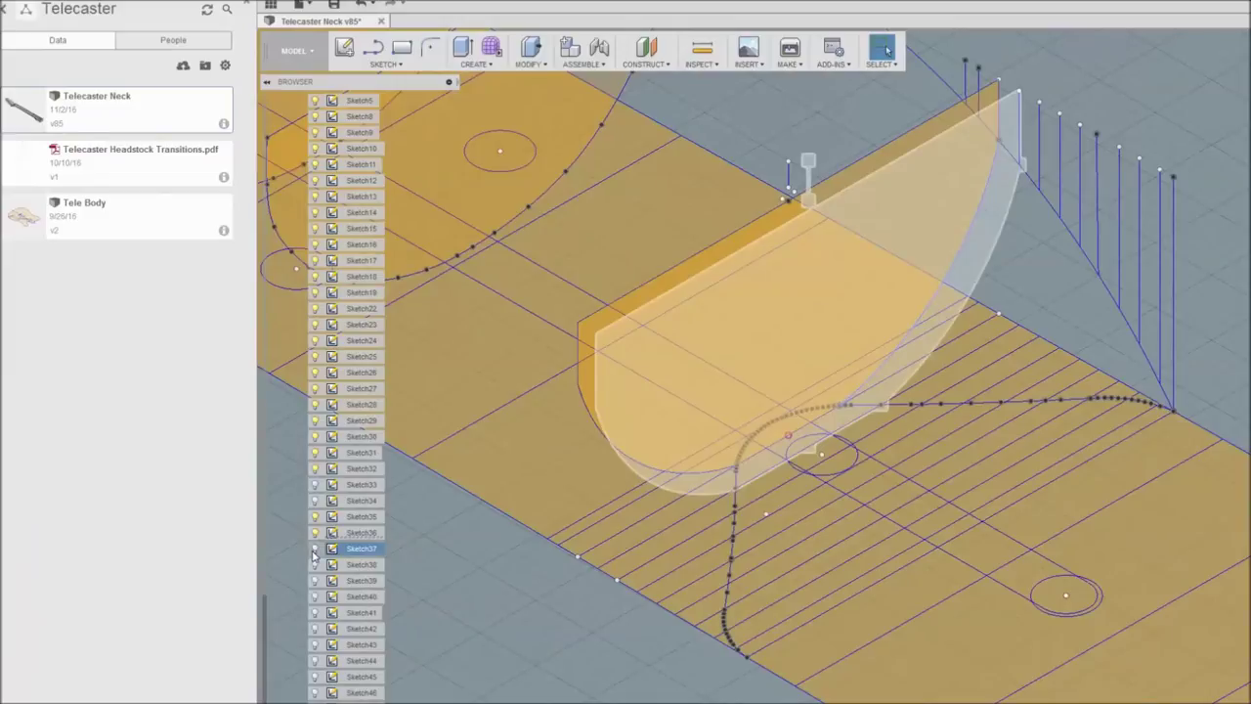
{"action": "left_click", "coordinate": [317, 566]}
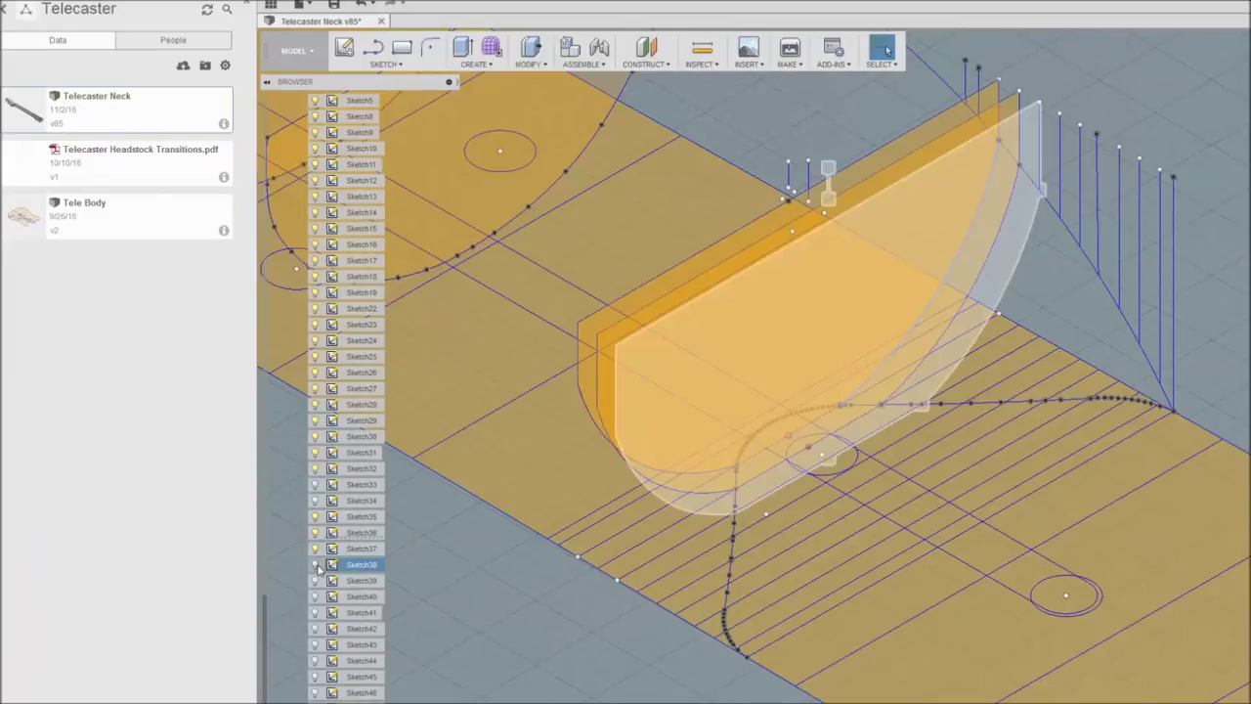
{"action": "left_click", "coordinate": [318, 581]}
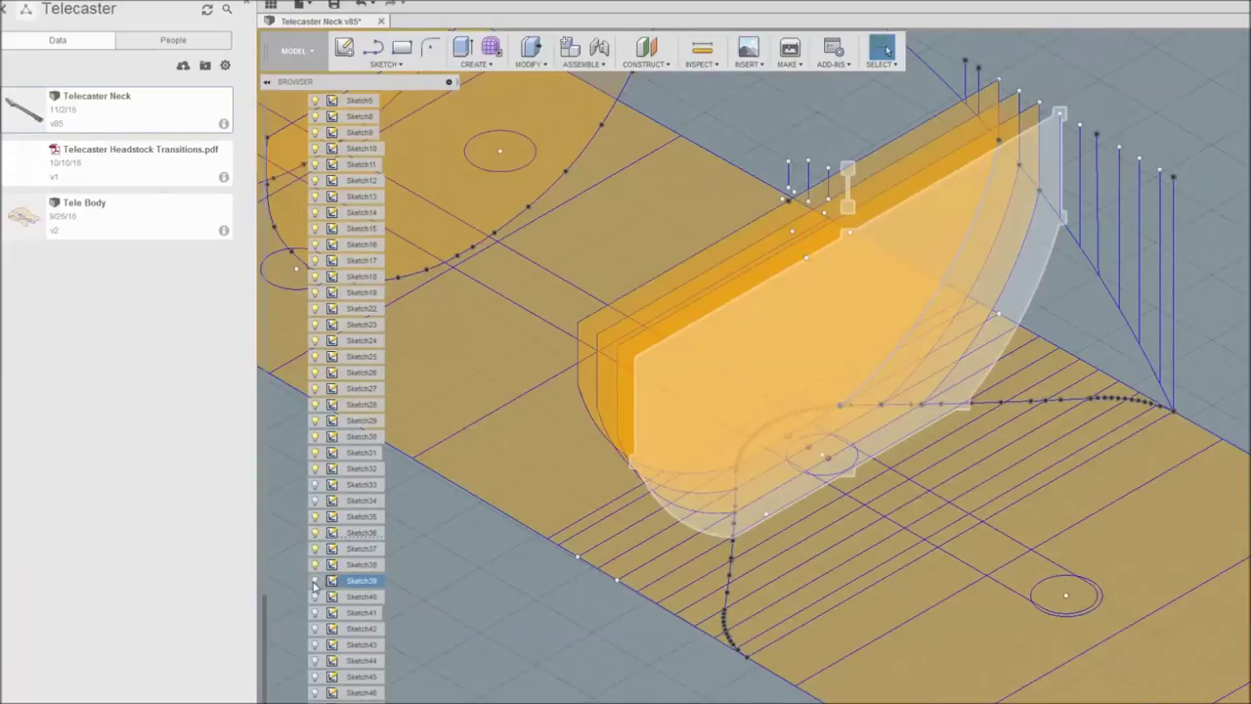
{"action": "left_click", "coordinate": [314, 582]}
{"action": "left_click", "coordinate": [315, 598]}
{"action": "left_click", "coordinate": [315, 613]}
{"action": "left_click", "coordinate": [314, 631]}
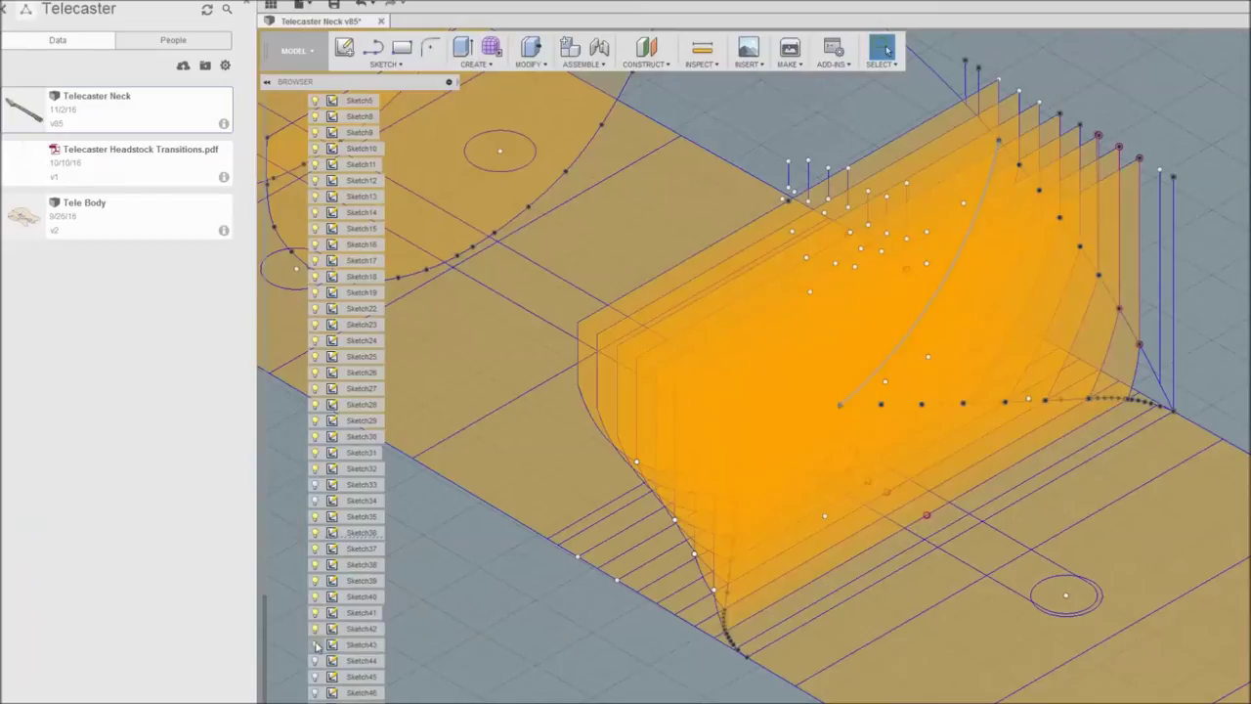
{"action": "left_click", "coordinate": [314, 645]}
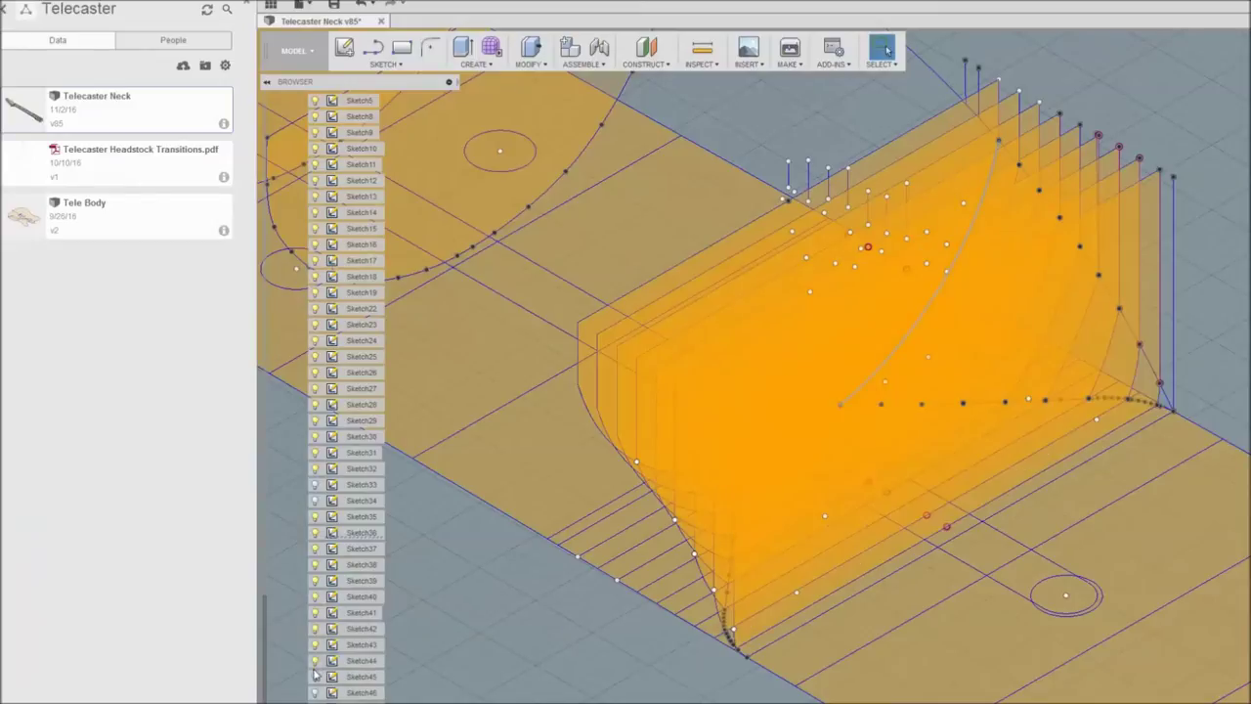
{"action": "left_click", "coordinate": [314, 677]}
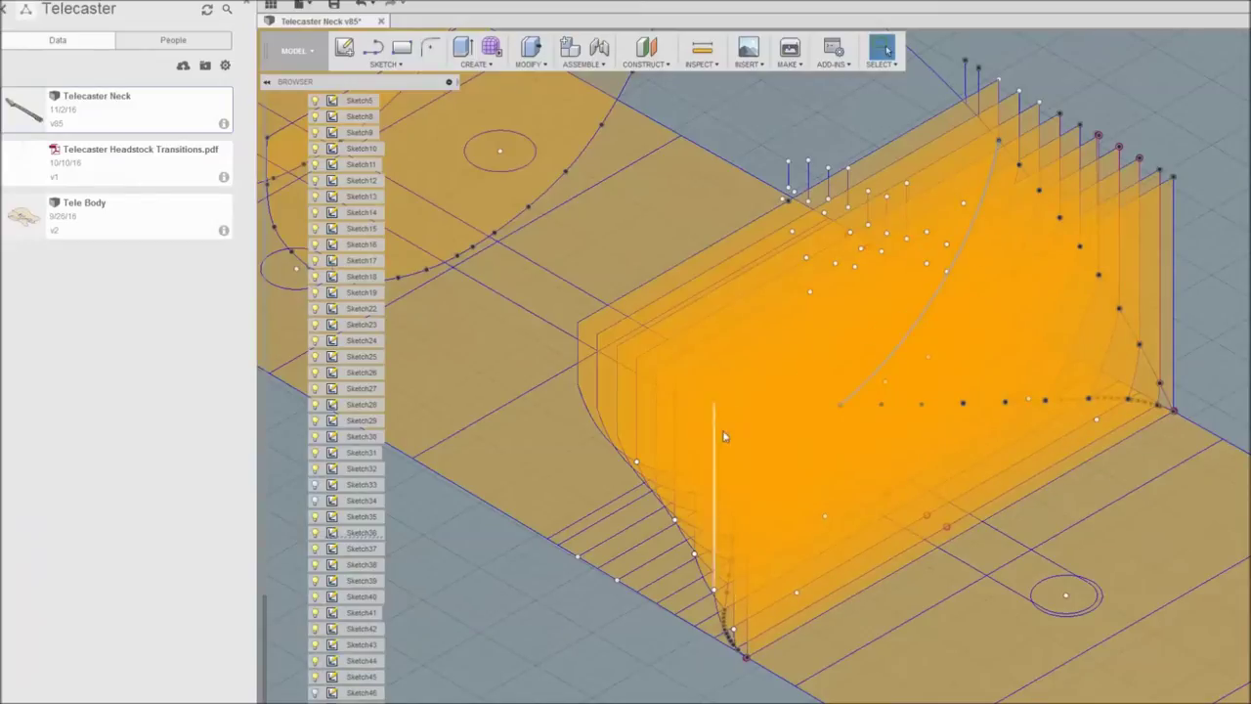
{"action": "middle_click_drag", "start_coordinate": [686, 498], "coordinate": [812, 674]}
{"action": "scroll", "coordinate": [1173, 469], "scroll_direction": "down", "scroll_amount": 3}
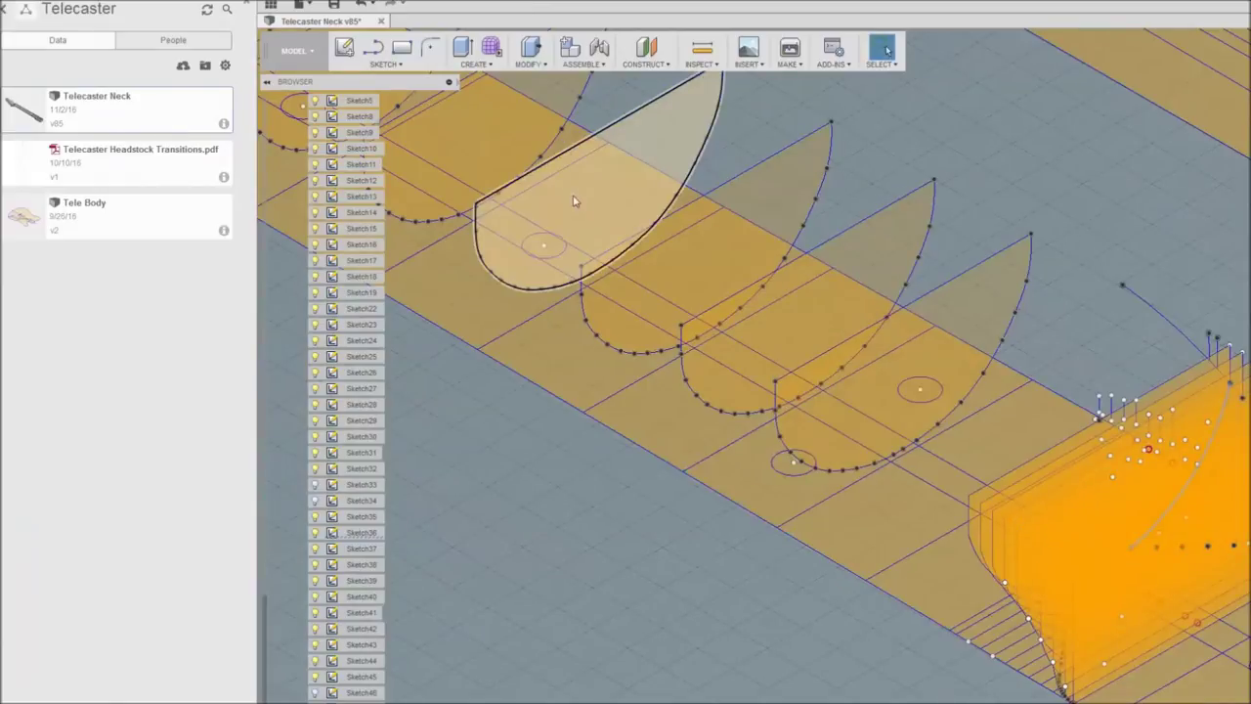
Show the solid body that forms the headstock and neck over the sketches, and view it around the headstock.
{"action": "scroll", "coordinate": [869, 653], "scroll_direction": "down", "scroll_amount": 3}
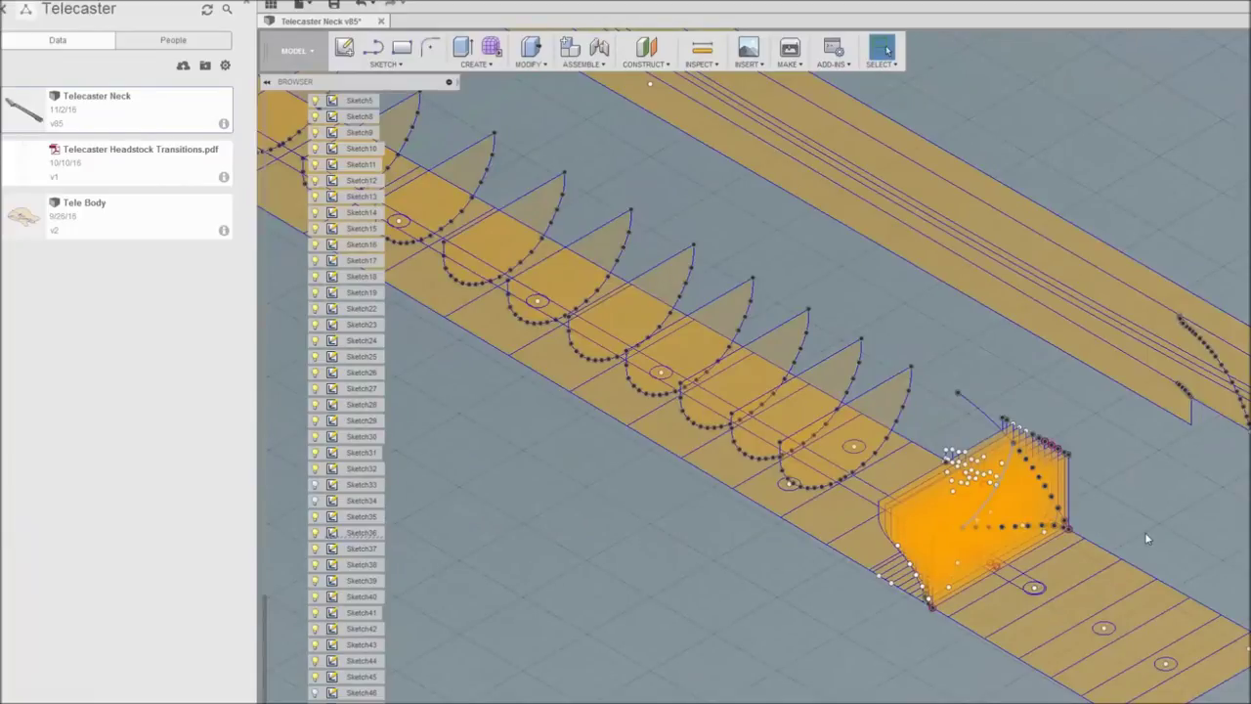
{"action": "middle_click_drag", "start_coordinate": [521, 532], "coordinate": [815, 703]}
{"action": "middle_click_drag", "start_coordinate": [589, 609], "coordinate": [891, 703]}
{"action": "middle_click_drag", "start_coordinate": [477, 594], "coordinate": [740, 702]}
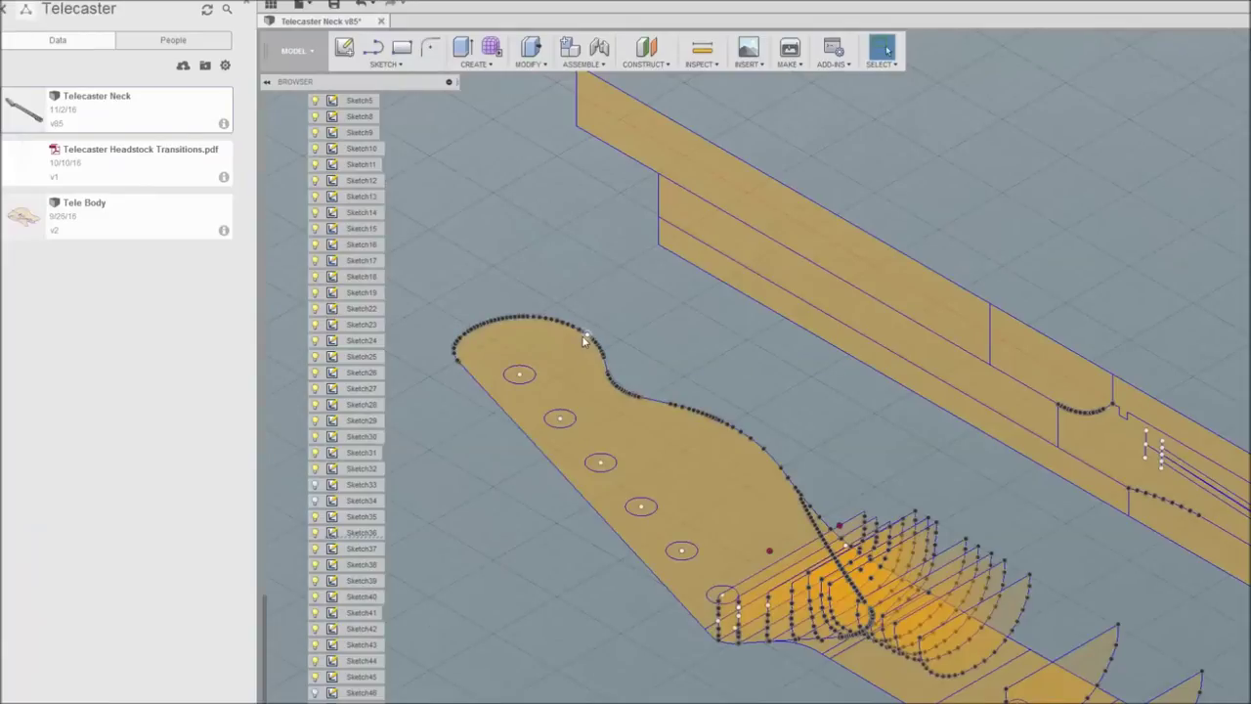
{"action": "scroll", "coordinate": [314, 307], "scroll_direction": "up", "scroll_amount": 8}
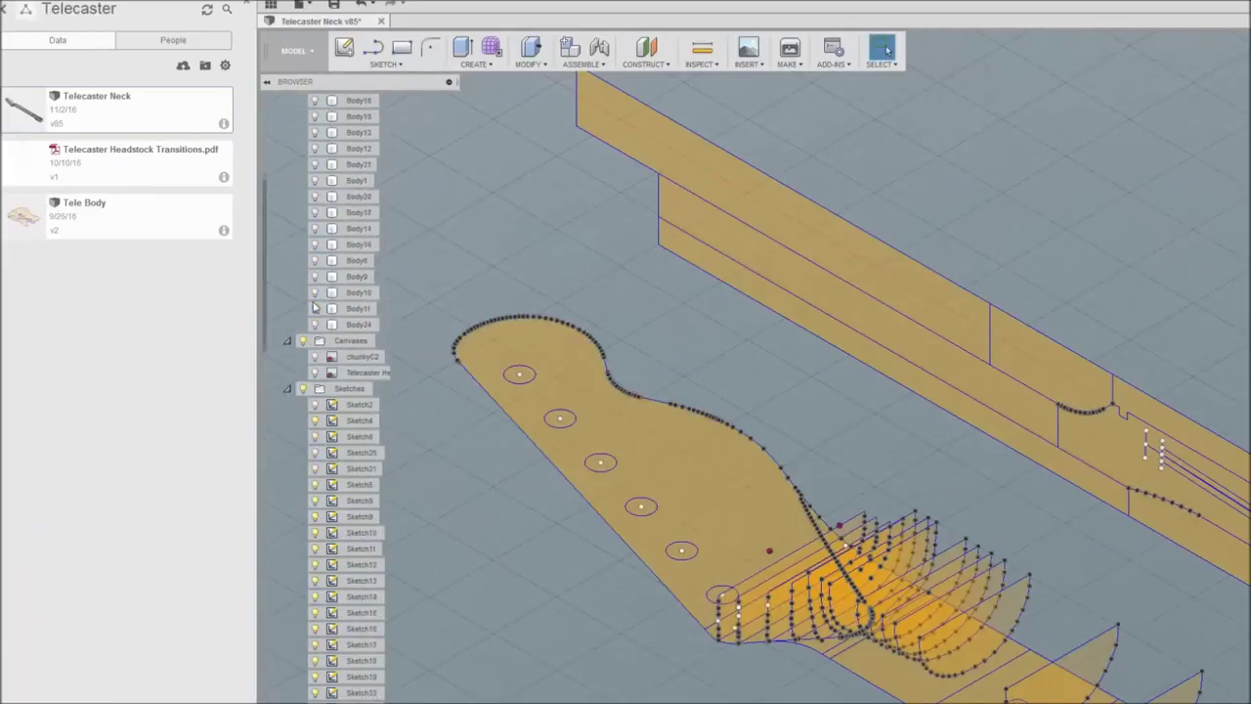
{"action": "scroll", "coordinate": [315, 307], "scroll_direction": "up", "scroll_amount": 3}
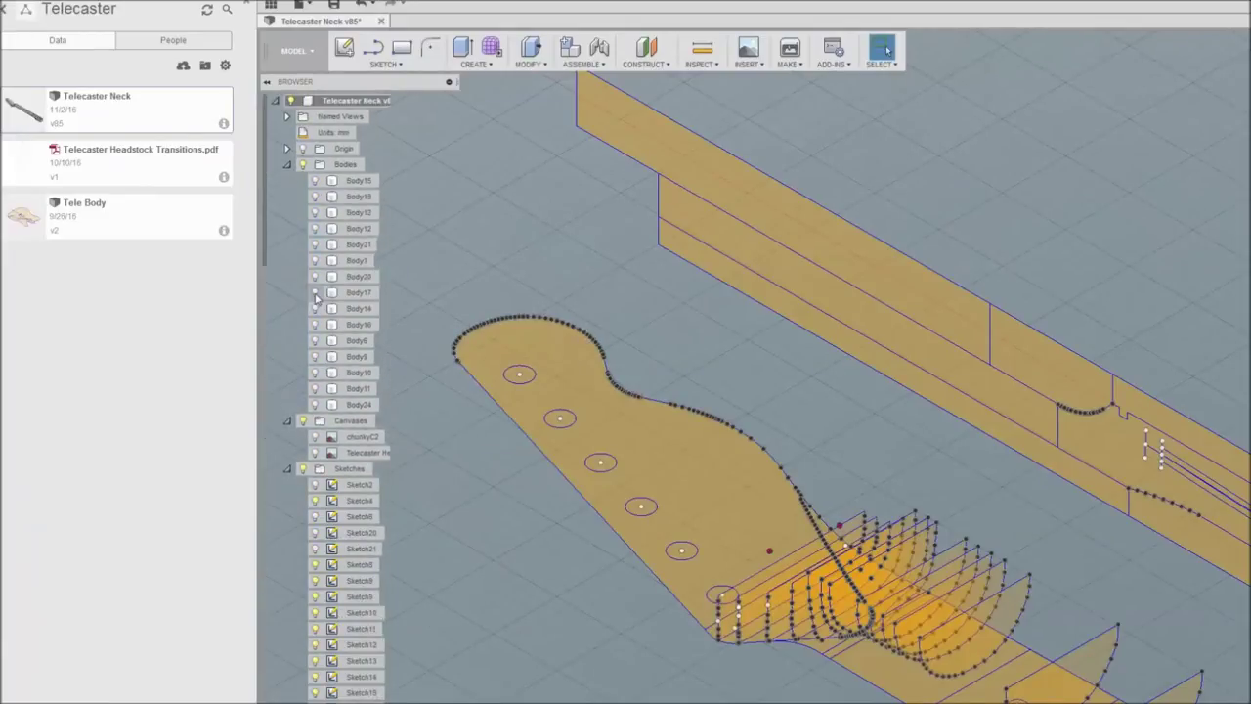
{"action": "left_click", "coordinate": [315, 341]}
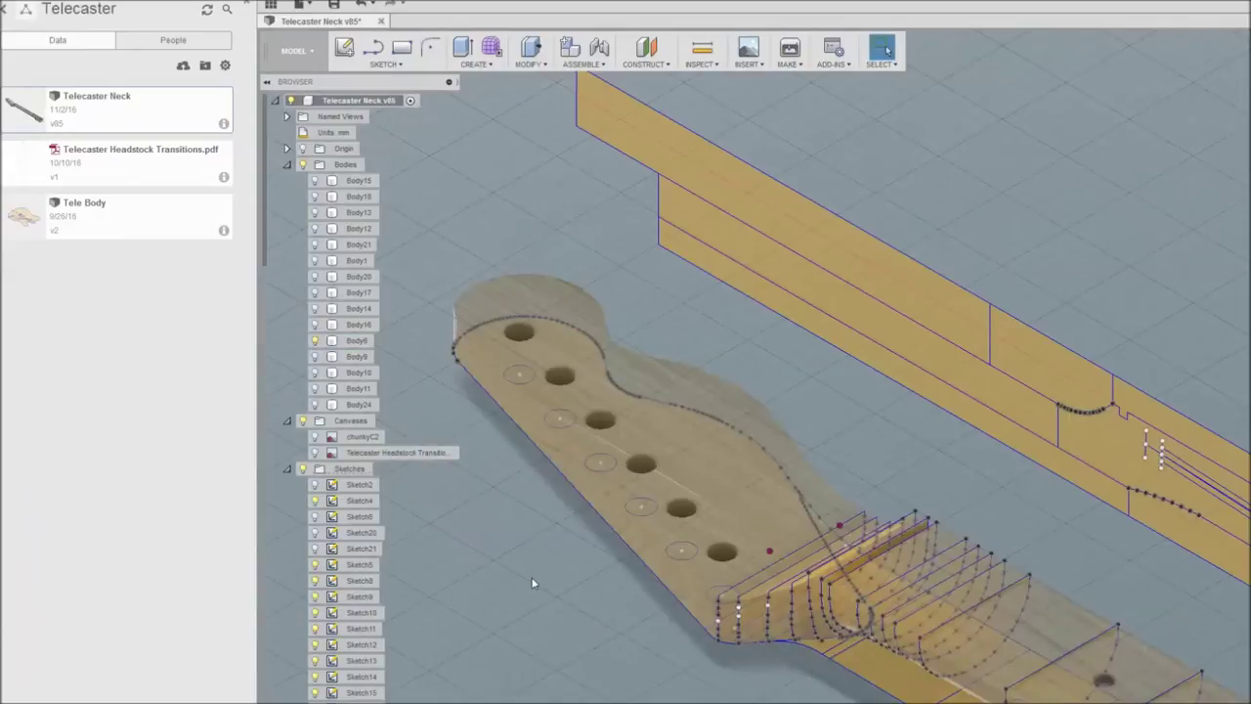
{"action": "scroll", "coordinate": [533, 584], "scroll_direction": "down", "scroll_amount": 3}
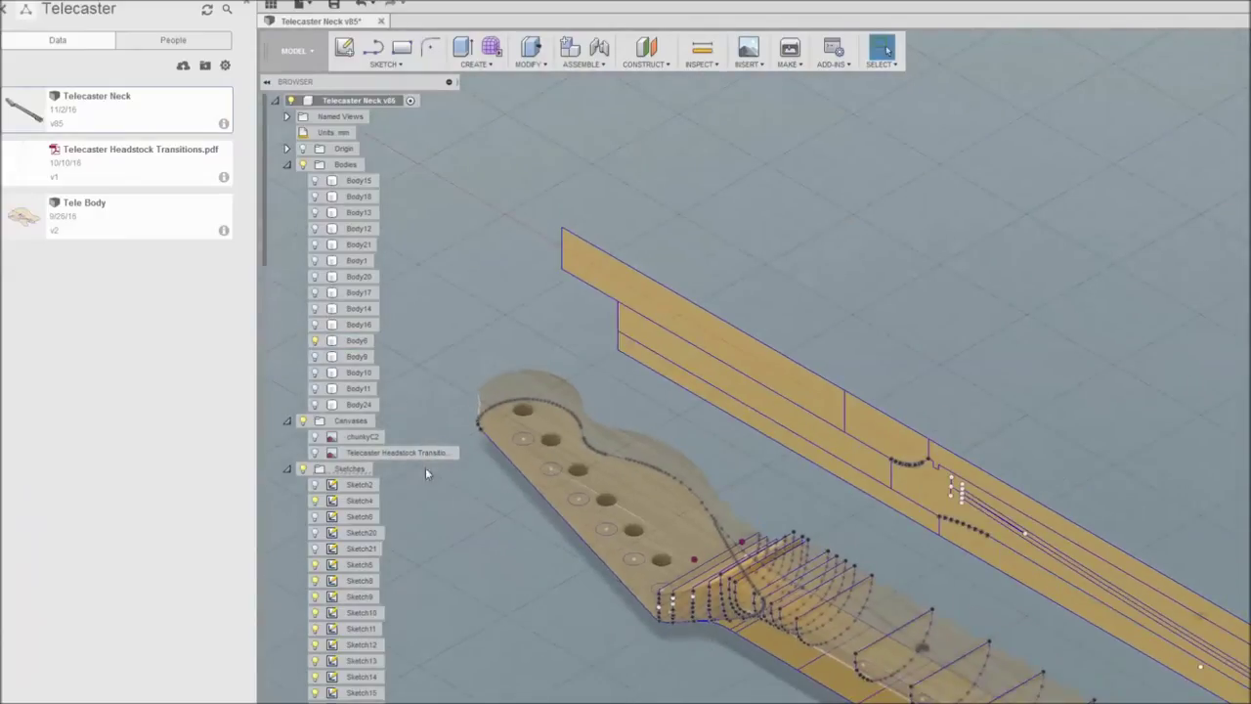
Hide all visible sketches from Sketch4 through Sketch45 so that only the solid neck remains displayed.
{"action": "left_click", "coordinate": [316, 501]}
{"action": "left_click", "coordinate": [316, 500]}
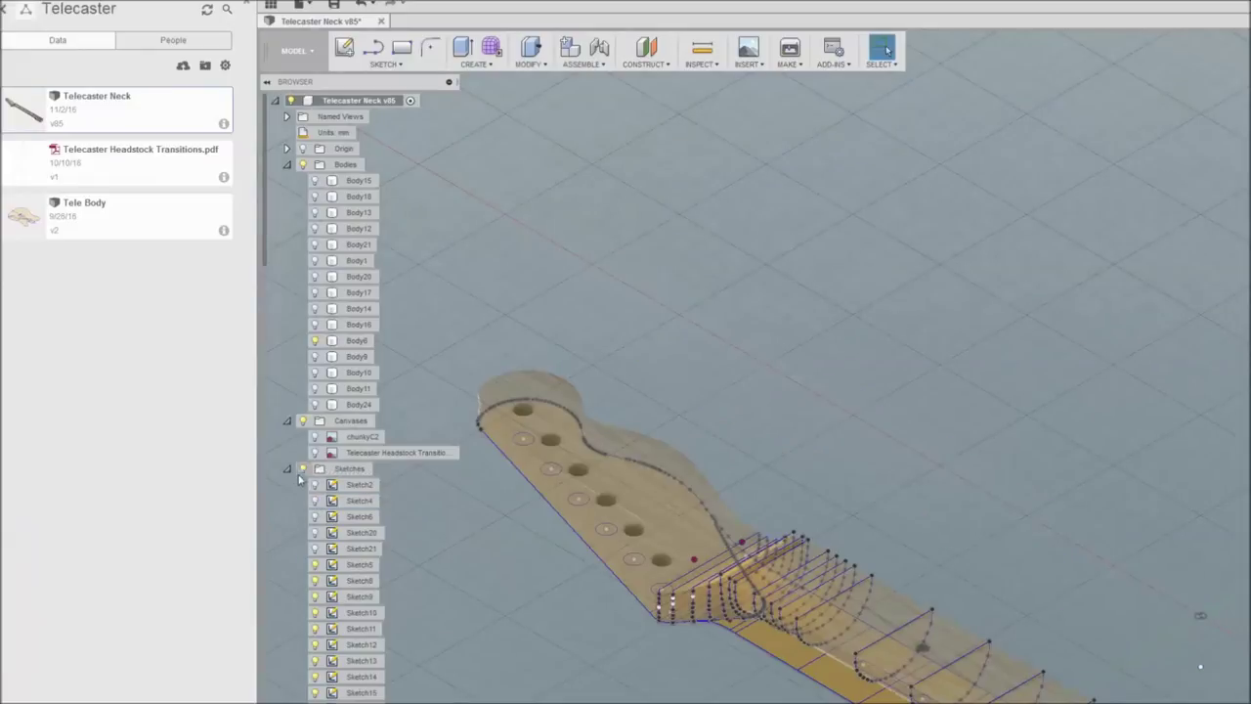
{"action": "left_click", "coordinate": [314, 564]}
{"action": "left_click", "coordinate": [315, 580]}
{"action": "left_click", "coordinate": [315, 596]}
{"action": "left_click", "coordinate": [315, 613]}
{"action": "left_click", "coordinate": [315, 628]}
{"action": "scroll", "coordinate": [315, 587], "scroll_direction": "down", "scroll_amount": 6}
{"action": "left_click", "coordinate": [314, 613]}
{"action": "scroll", "coordinate": [315, 586], "scroll_direction": "down", "scroll_amount": 5}
{"action": "left_click", "coordinate": [315, 597]}
{"action": "middle_click_drag", "start_coordinate": [586, 596], "coordinate": [590, 346]}
{"action": "scroll", "coordinate": [590, 346], "scroll_direction": "down", "scroll_amount": 2}
{"action": "scroll", "coordinate": [315, 294], "scroll_direction": "up", "scroll_amount": 10}
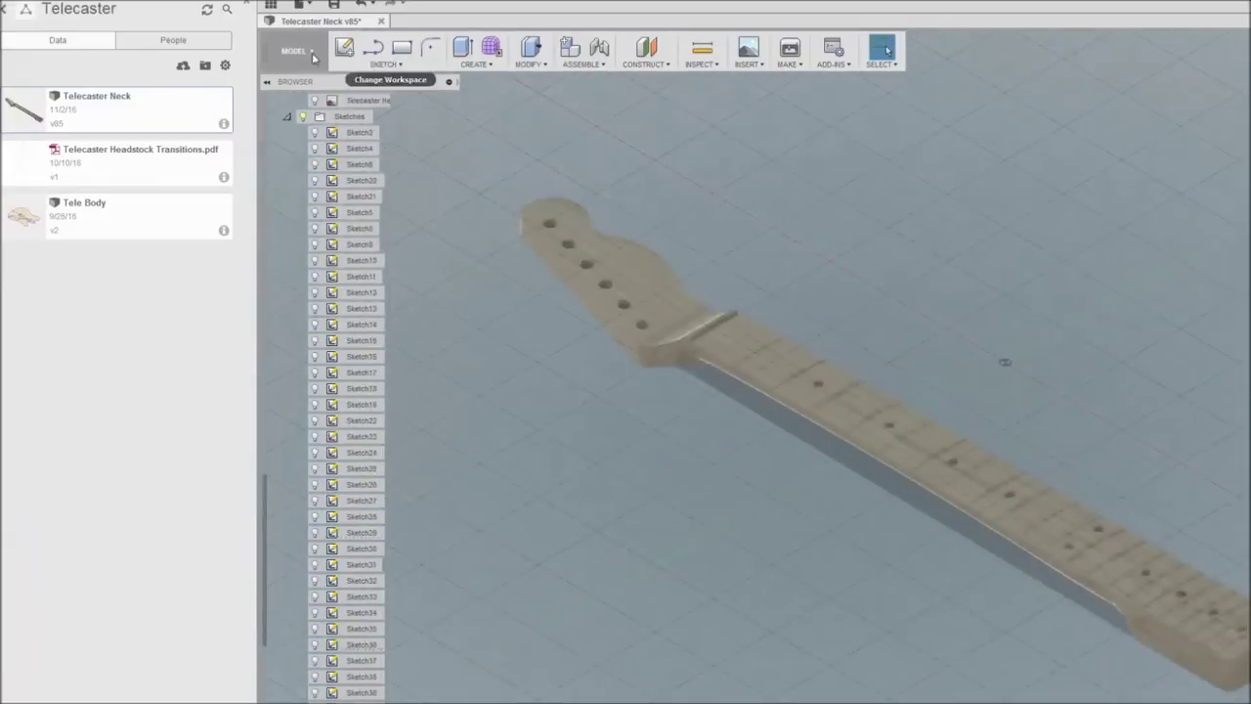
Show Body11, Body10 and Body9, and view the fretboard surface along the whole neck.
{"action": "left_click", "coordinate": [315, 389]}
{"action": "left_click", "coordinate": [315, 373]}
{"action": "left_click", "coordinate": [315, 357]}
{"action": "middle_click_drag", "start_coordinate": [795, 542], "coordinate": [744, 501]}
{"action": "scroll", "coordinate": [911, 417], "scroll_direction": "up", "scroll_amount": 3}
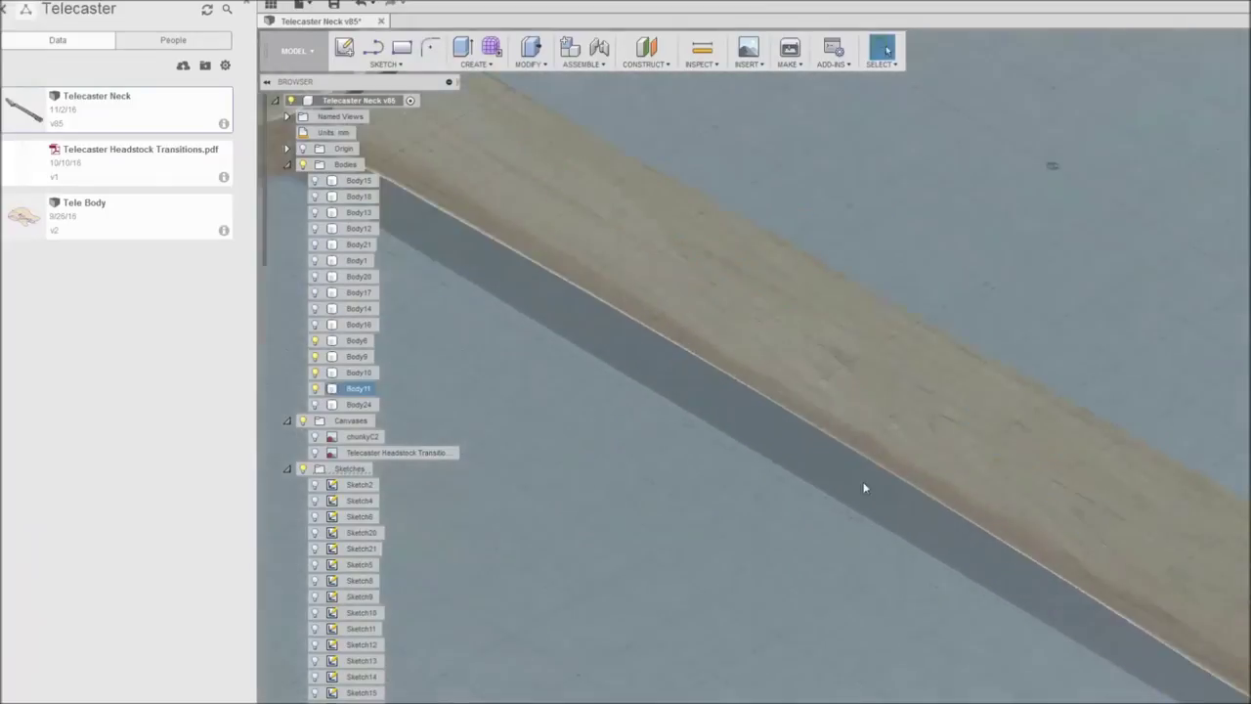
{"action": "scroll", "coordinate": [875, 406], "scroll_direction": "up", "scroll_amount": 2}
{"action": "scroll", "coordinate": [874, 406], "scroll_direction": "down", "scroll_amount": 6}
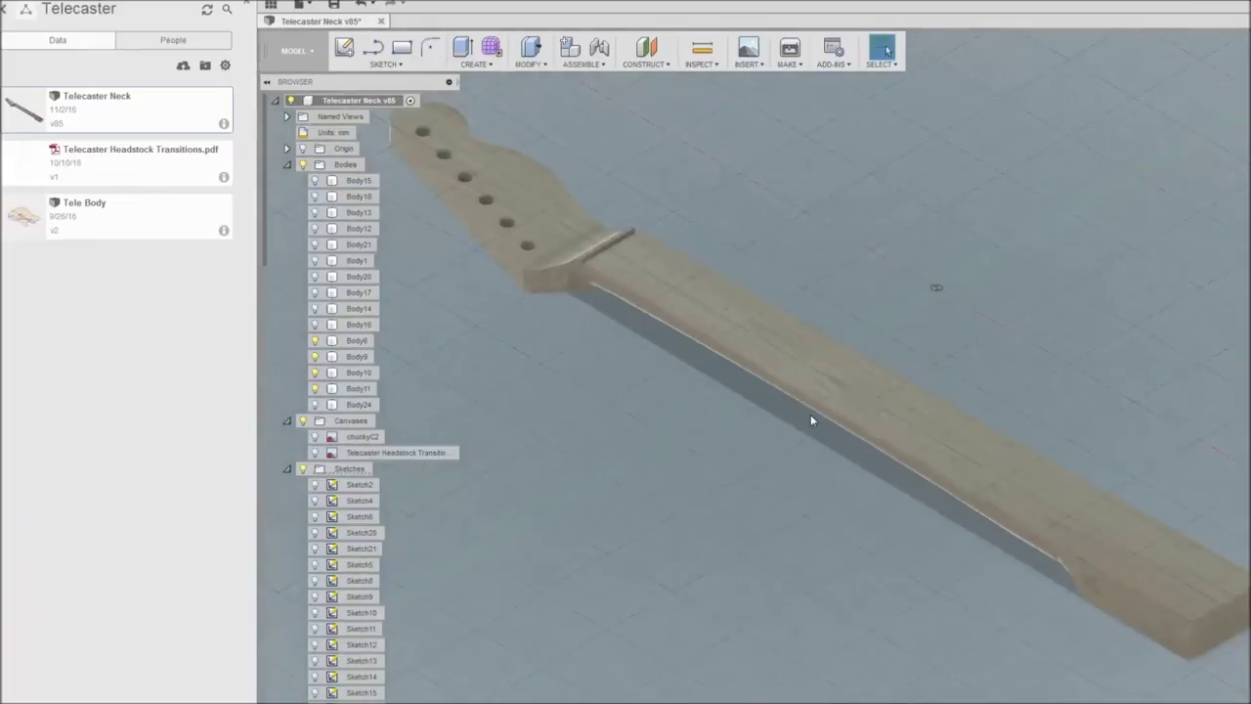
Show Sketch2 and select its narrow nut slot rectangle to compare the plan-view outline with the solid neck.
{"action": "left_click", "coordinate": [594, 256]}
{"action": "left_click", "coordinate": [585, 260]}
{"action": "middle_click_drag", "start_coordinate": [756, 615], "coordinate": [1129, 592]}
{"action": "left_click", "coordinate": [315, 484]}
{"action": "scroll", "coordinate": [594, 379], "scroll_direction": "up", "scroll_amount": 5}
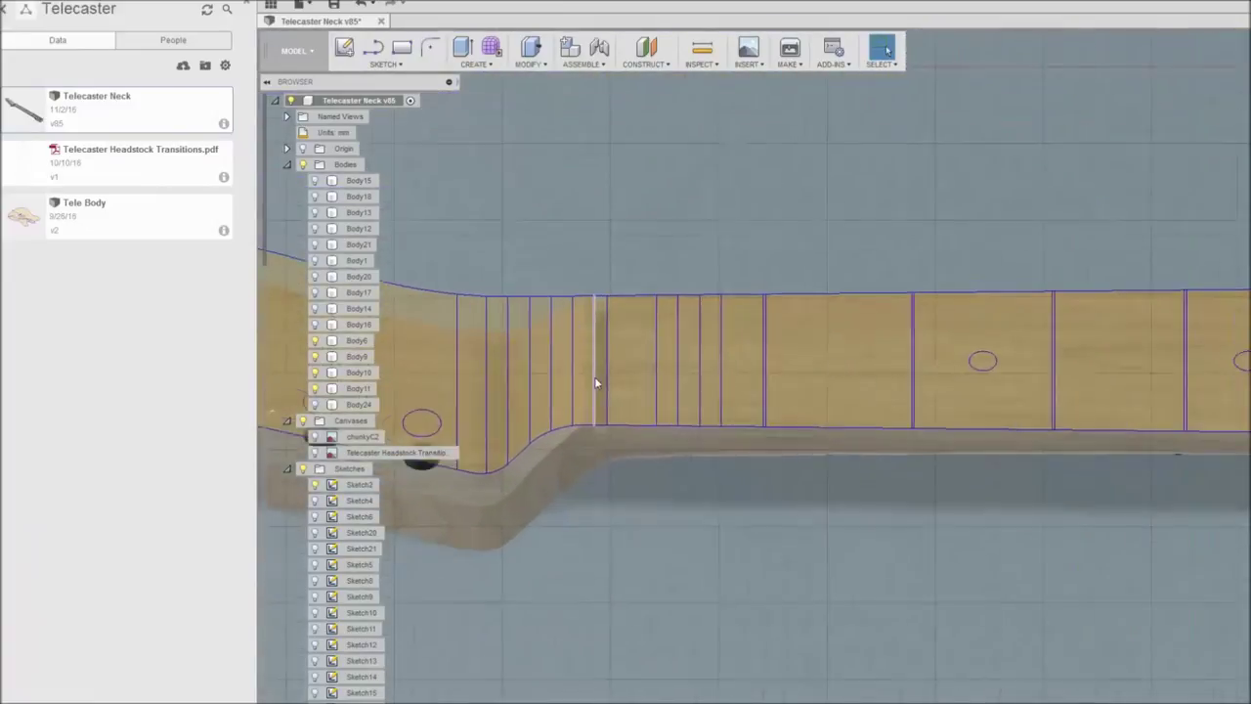
{"action": "scroll", "coordinate": [594, 379], "scroll_direction": "up", "scroll_amount": 3}
{"action": "left_click", "coordinate": [592, 370]}
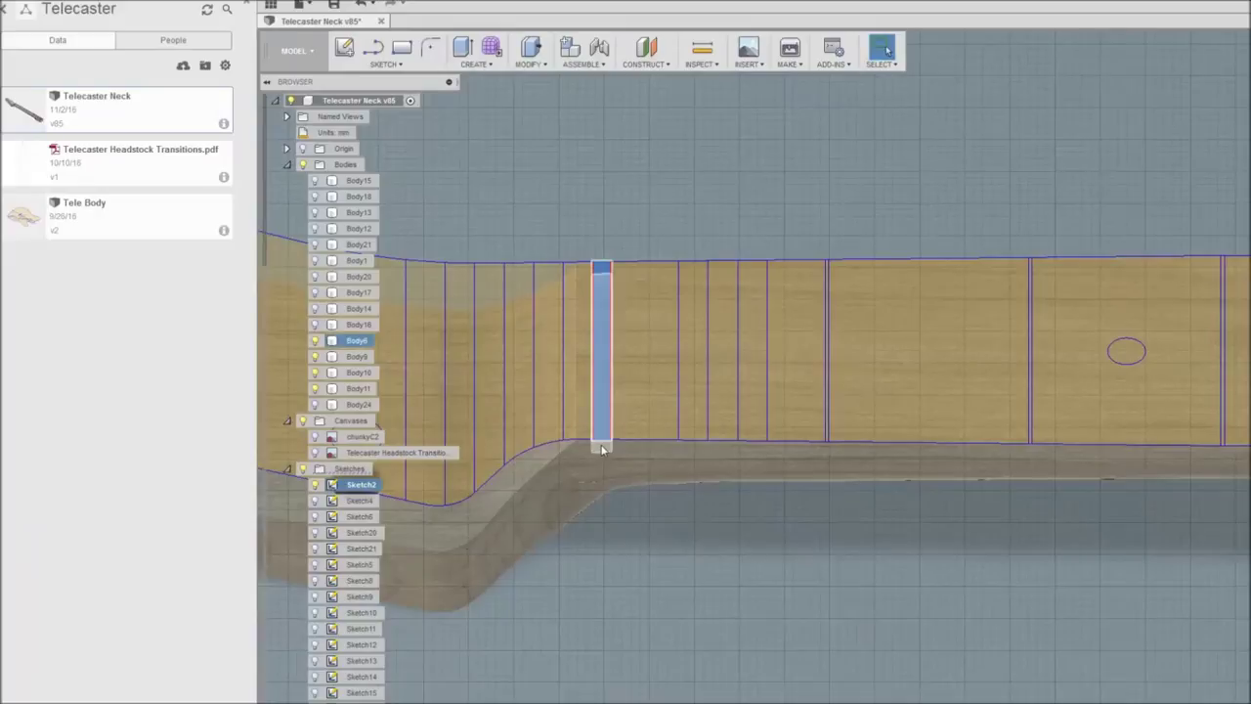
{"action": "scroll", "coordinate": [967, 615], "scroll_direction": "down", "scroll_amount": 3}
{"action": "scroll", "coordinate": [985, 628], "scroll_direction": "down", "scroll_amount": 2}
{"action": "middle_click_drag", "start_coordinate": [1203, 614], "coordinate": [1164, 474]}
{"action": "scroll", "coordinate": [1165, 473], "scroll_direction": "down", "scroll_amount": 2}
{"action": "middle_click_drag", "start_coordinate": [1249, 511], "coordinate": [984, 427]}
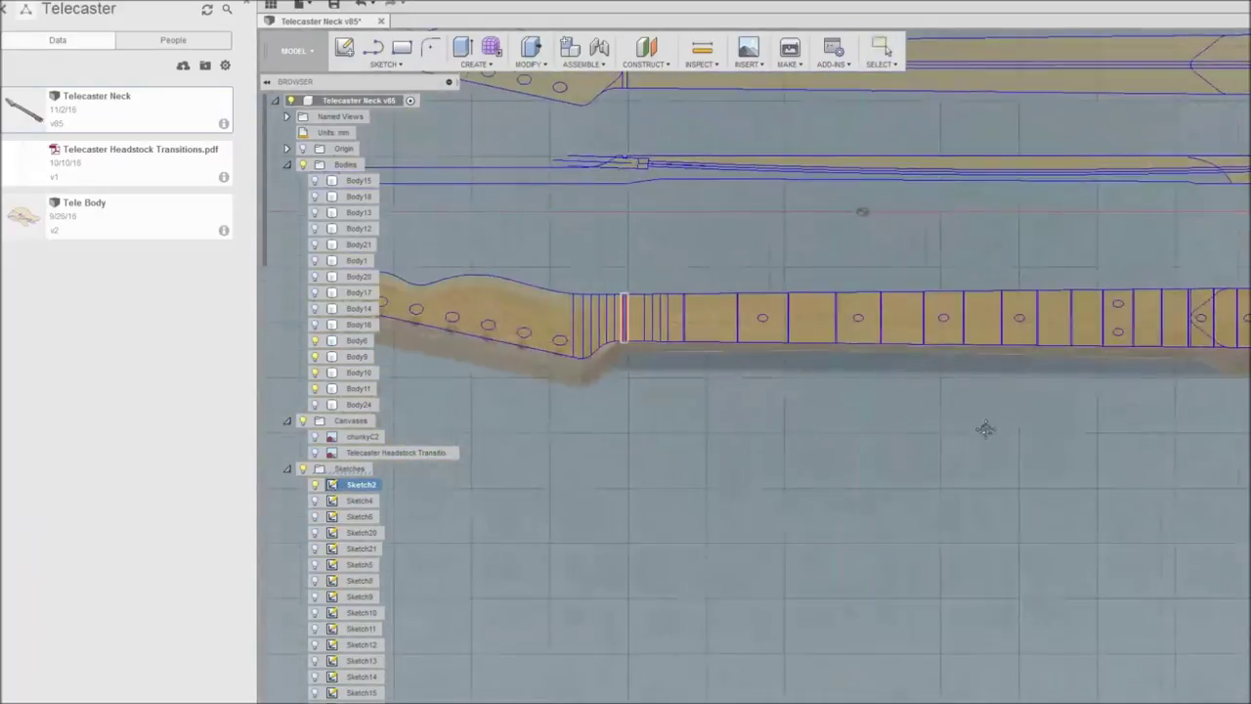
Hide Sketch2 and examine the transition from the C-shaped neck to the headstock on the neck's underside.
{"action": "left_click", "coordinate": [315, 484]}
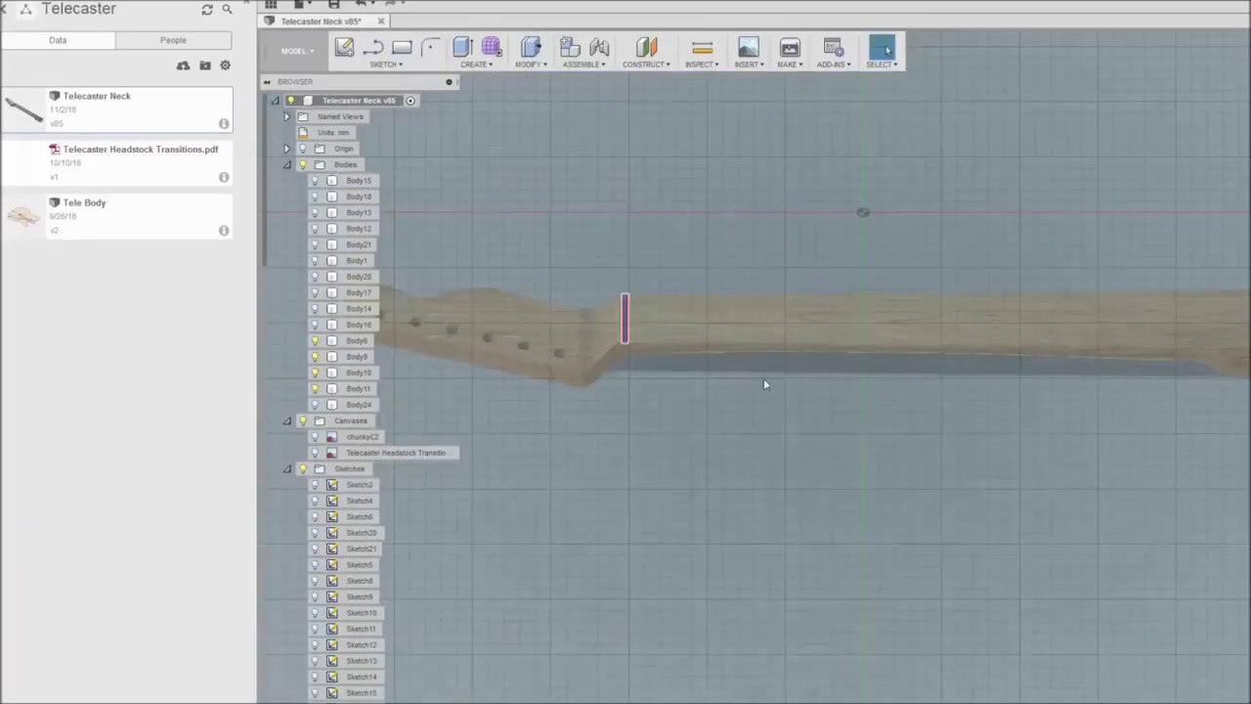
{"action": "left_click", "coordinate": [829, 308]}
{"action": "key", "text": "Escape"}
{"action": "middle_click_drag", "start_coordinate": [829, 308], "coordinate": [1204, 457], "text": "shift"}
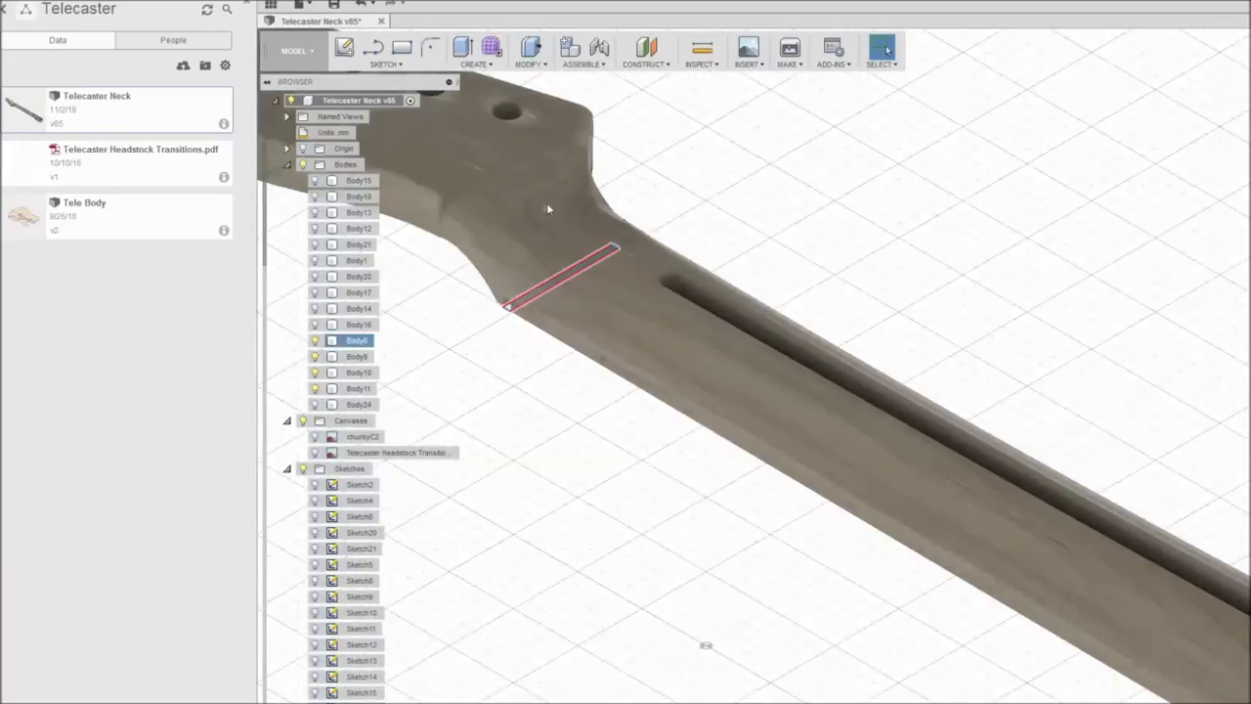
{"action": "middle_click_drag", "start_coordinate": [547, 208], "coordinate": [488, 209], "text": "shift"}
{"action": "scroll", "coordinate": [486, 206], "scroll_direction": "up", "scroll_amount": 3}
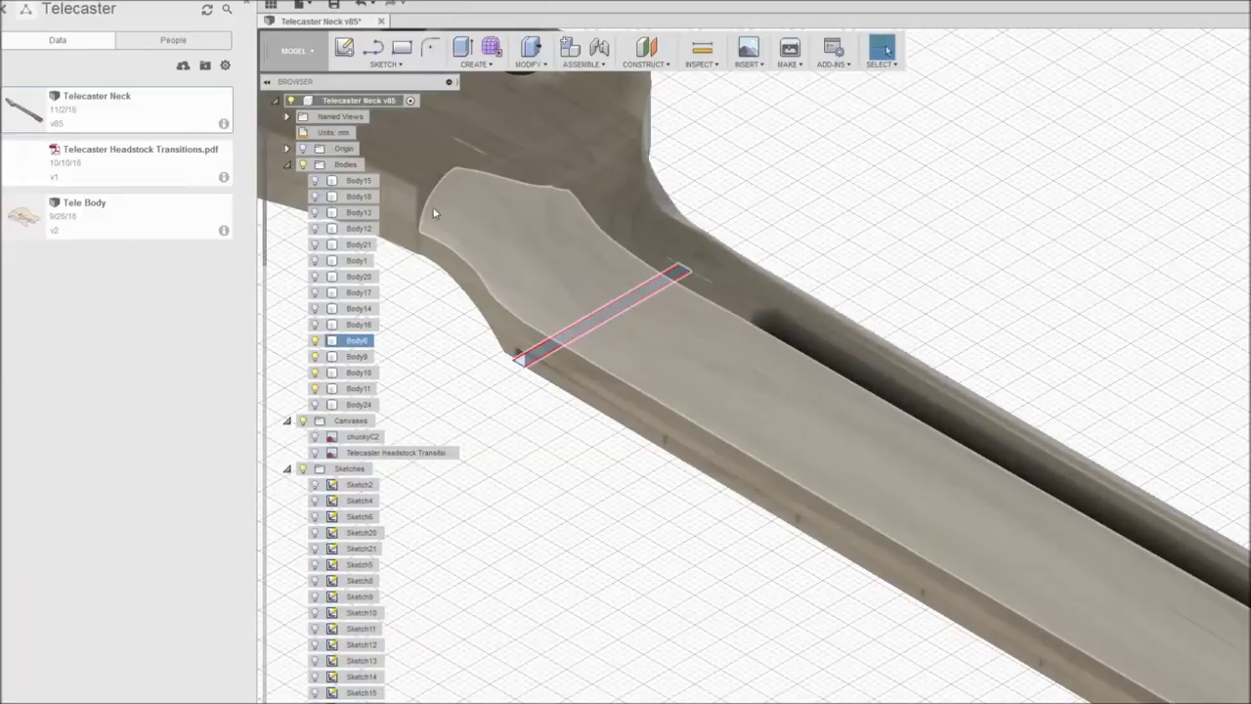
{"action": "scroll", "coordinate": [498, 251], "scroll_direction": "down", "scroll_amount": 2}
{"action": "middle_click_drag", "start_coordinate": [489, 285], "coordinate": [788, 605]}
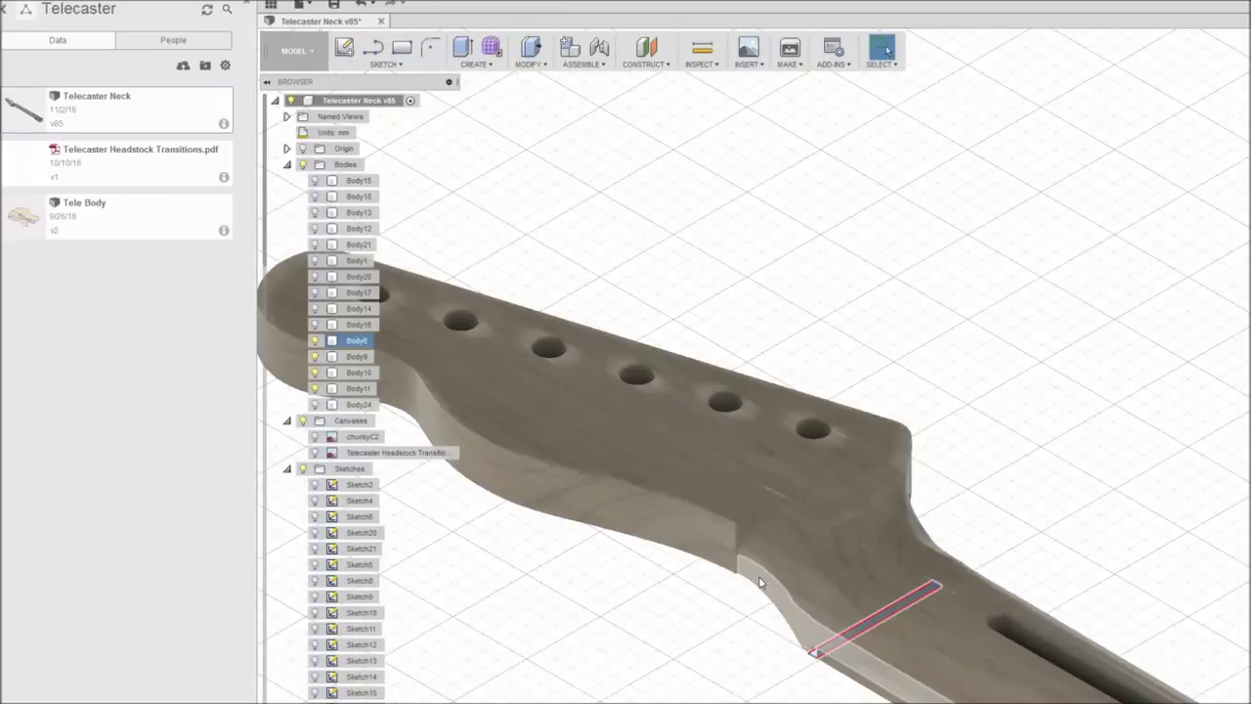
Examine the heel transition on the neck's underside.
{"action": "scroll", "coordinate": [819, 667], "scroll_direction": "down", "scroll_amount": 3}
{"action": "middle_click_drag", "start_coordinate": [1217, 617], "coordinate": [851, 256]}
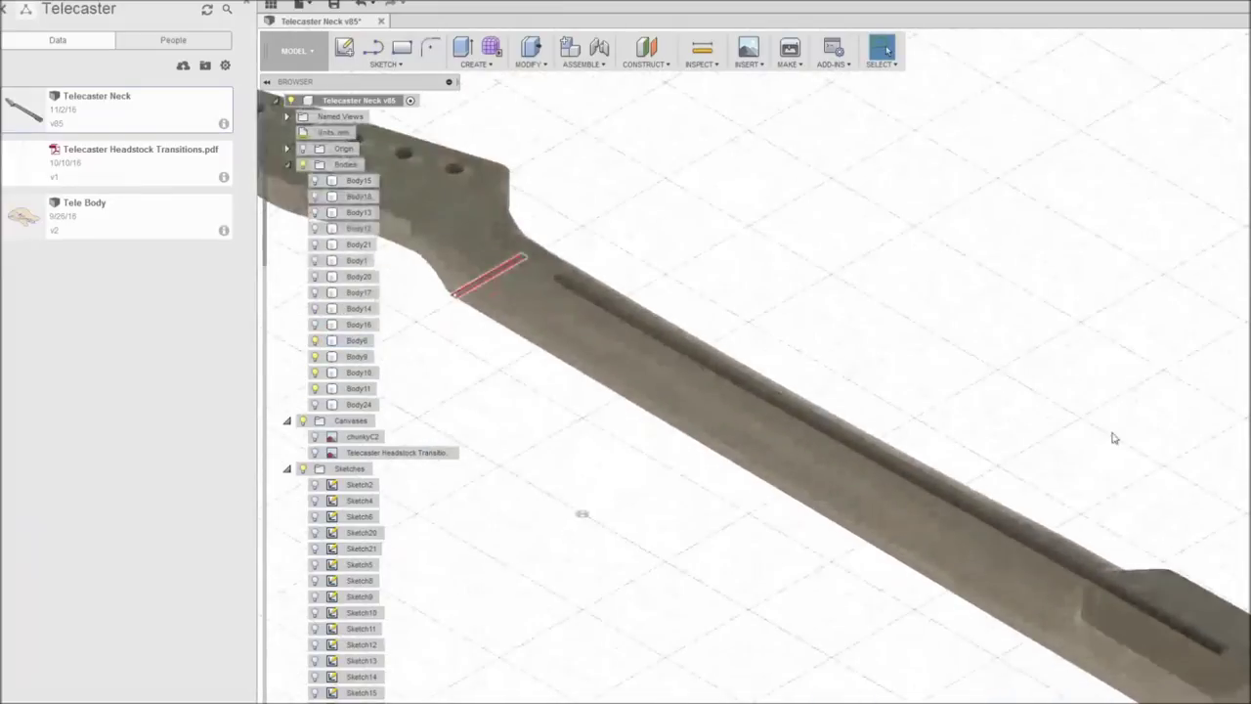
{"action": "scroll", "coordinate": [1066, 606], "scroll_direction": "up", "scroll_amount": 5}
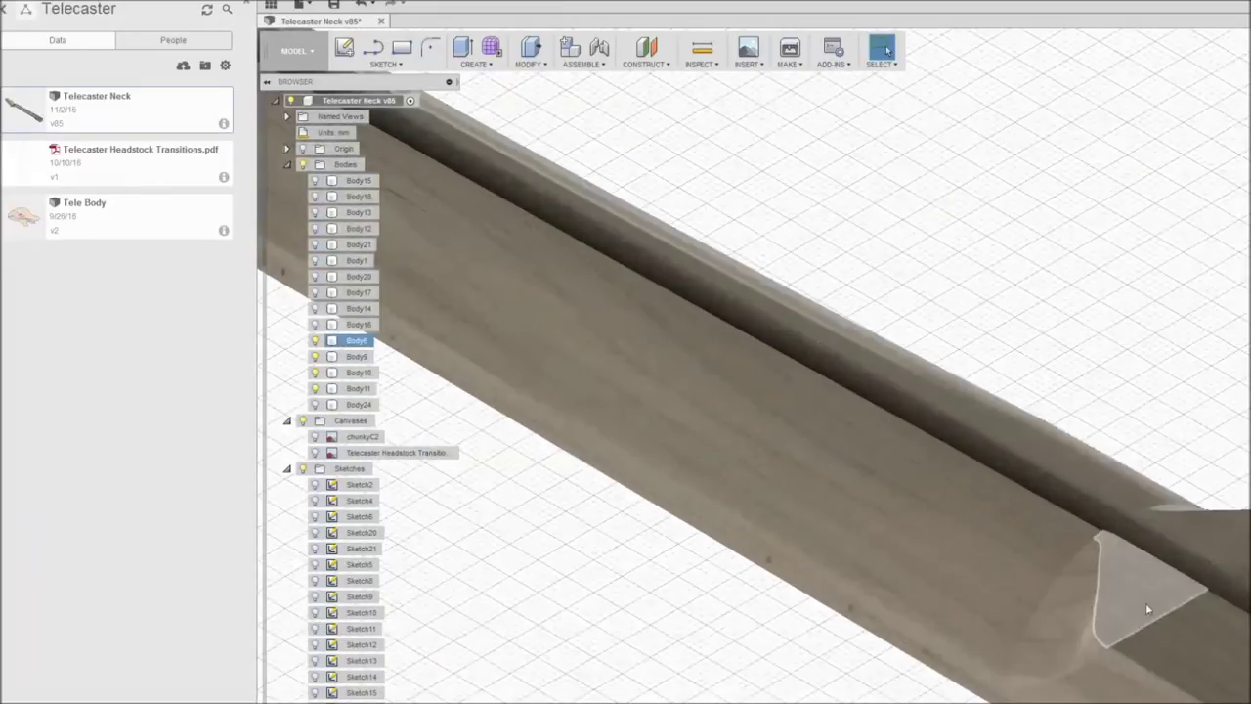
{"action": "scroll", "coordinate": [1229, 367], "scroll_direction": "down", "scroll_amount": 4}
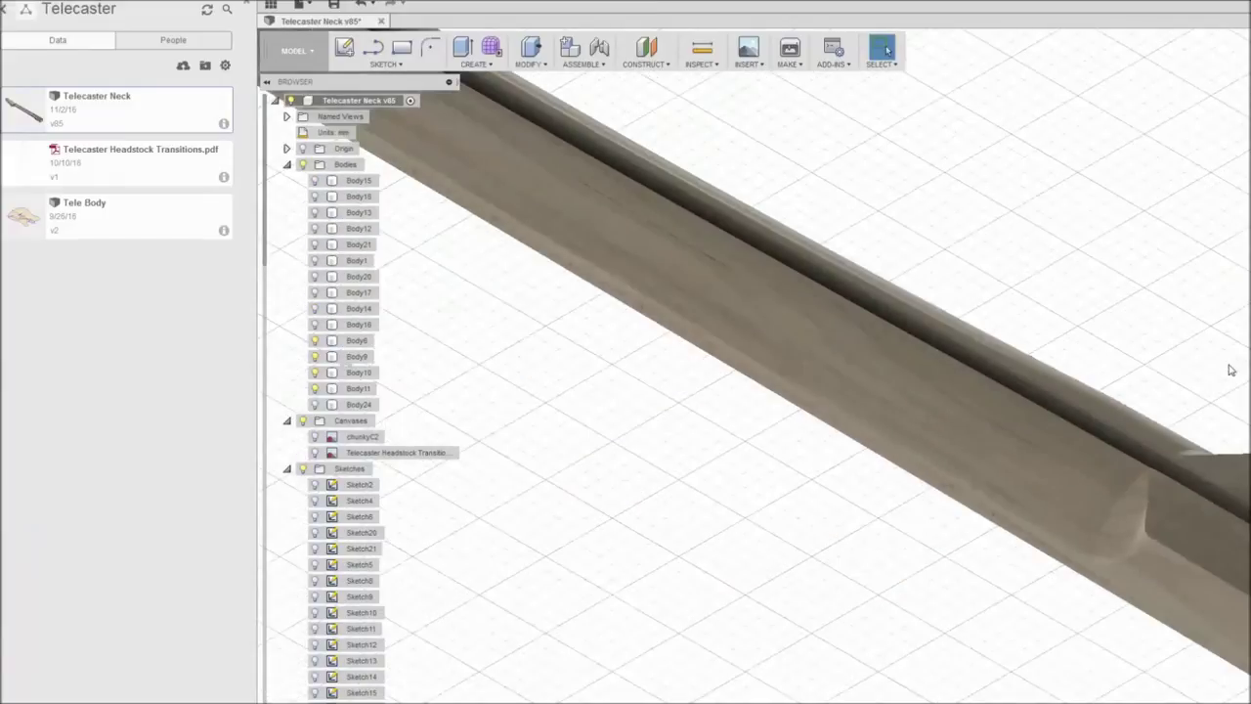
{"action": "middle_click_drag", "start_coordinate": [1105, 225], "coordinate": [1135, 352]}
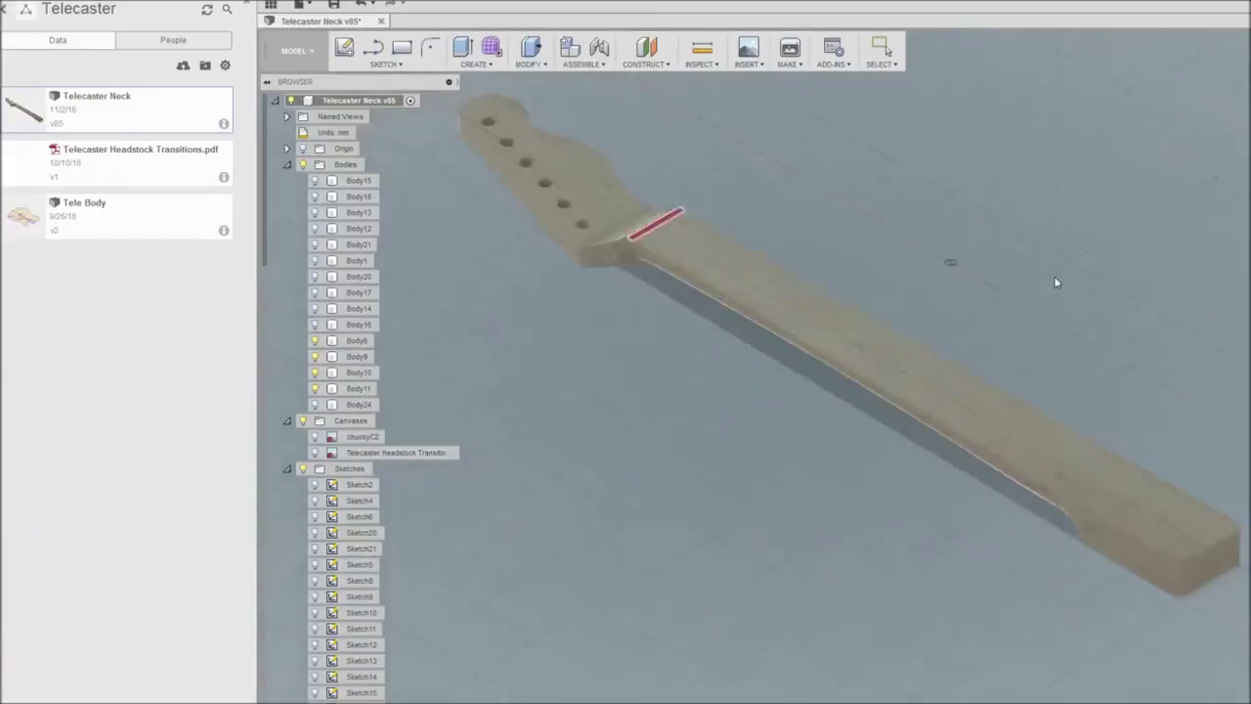
Select the fretboard's top face to point it out, clear the selection, and view the whole neck from above.
{"action": "middle_click_drag", "start_coordinate": [1056, 282], "coordinate": [982, 211], "text": "shift"}
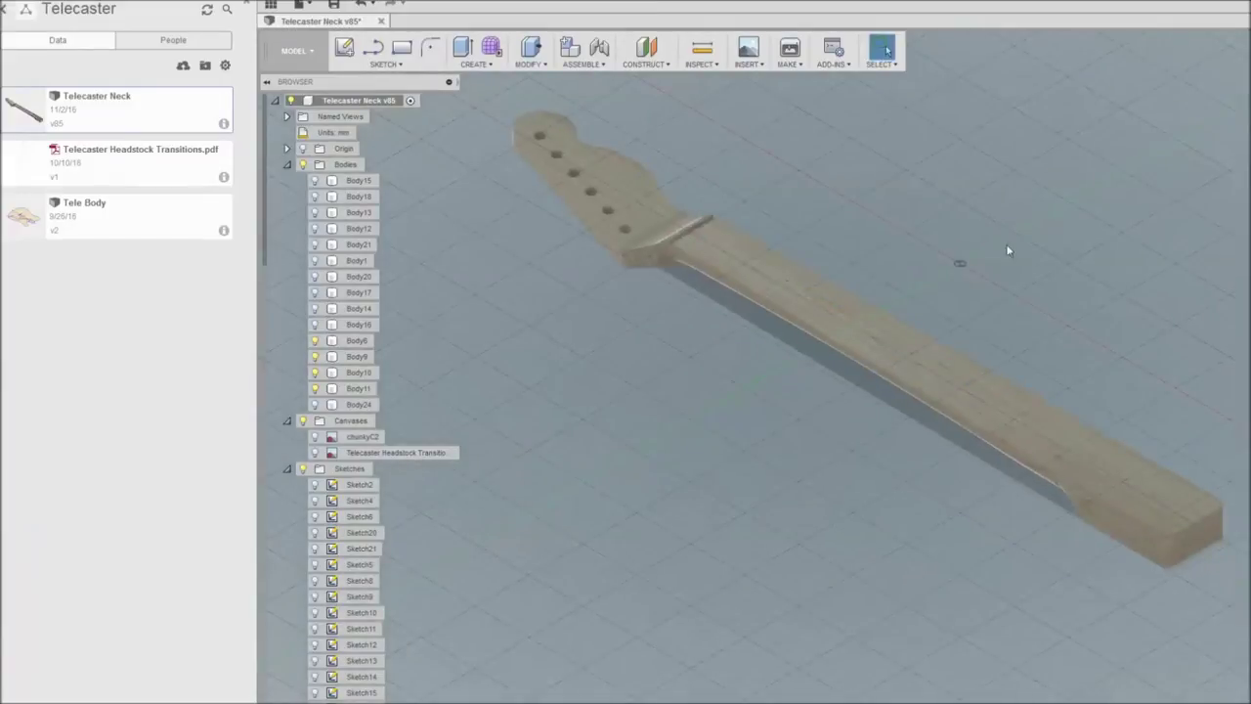
{"action": "middle_click_drag", "start_coordinate": [1206, 439], "coordinate": [1069, 425]}
{"action": "left_click", "coordinate": [638, 270]}
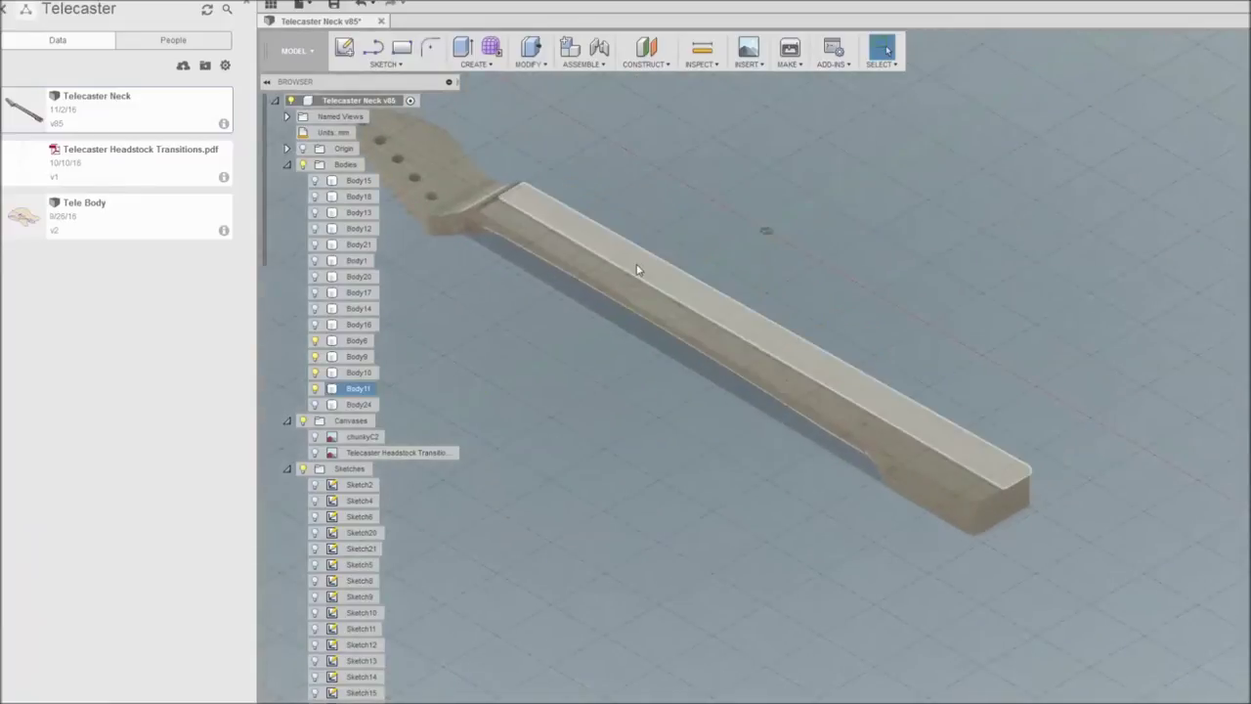
{"action": "left_click", "coordinate": [640, 423]}
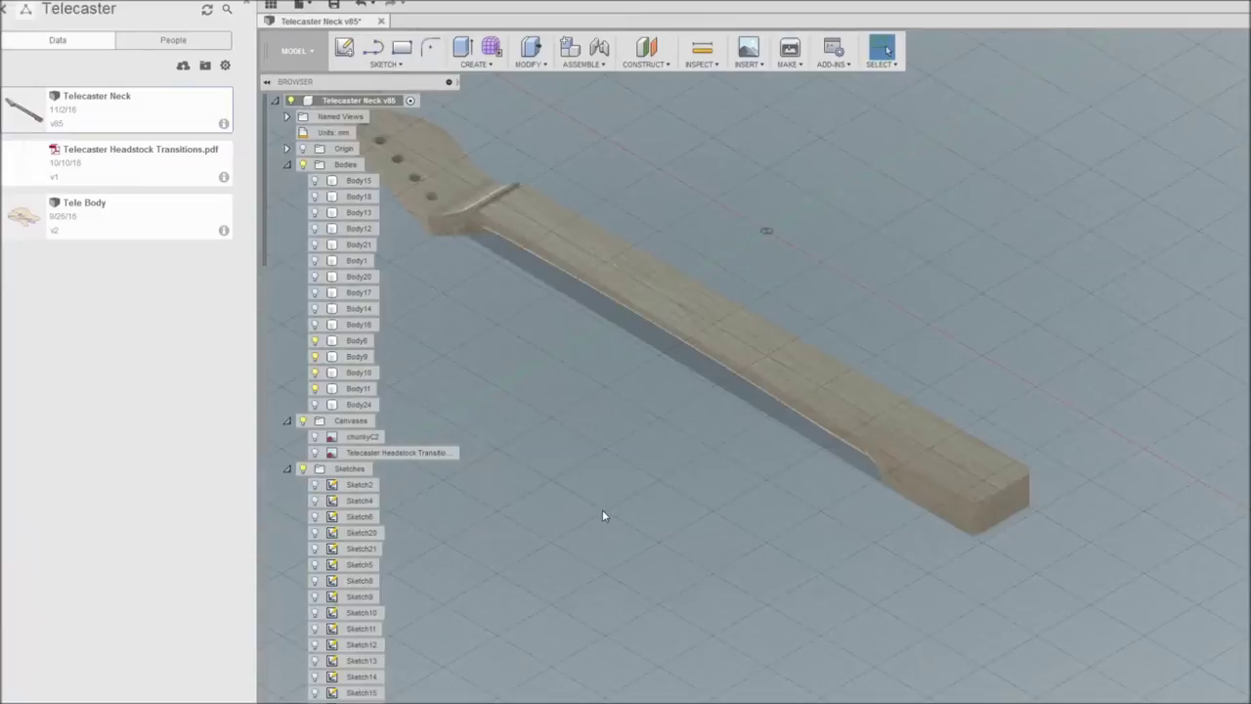
{"action": "middle_click_drag", "start_coordinate": [574, 451], "coordinate": [646, 506]}
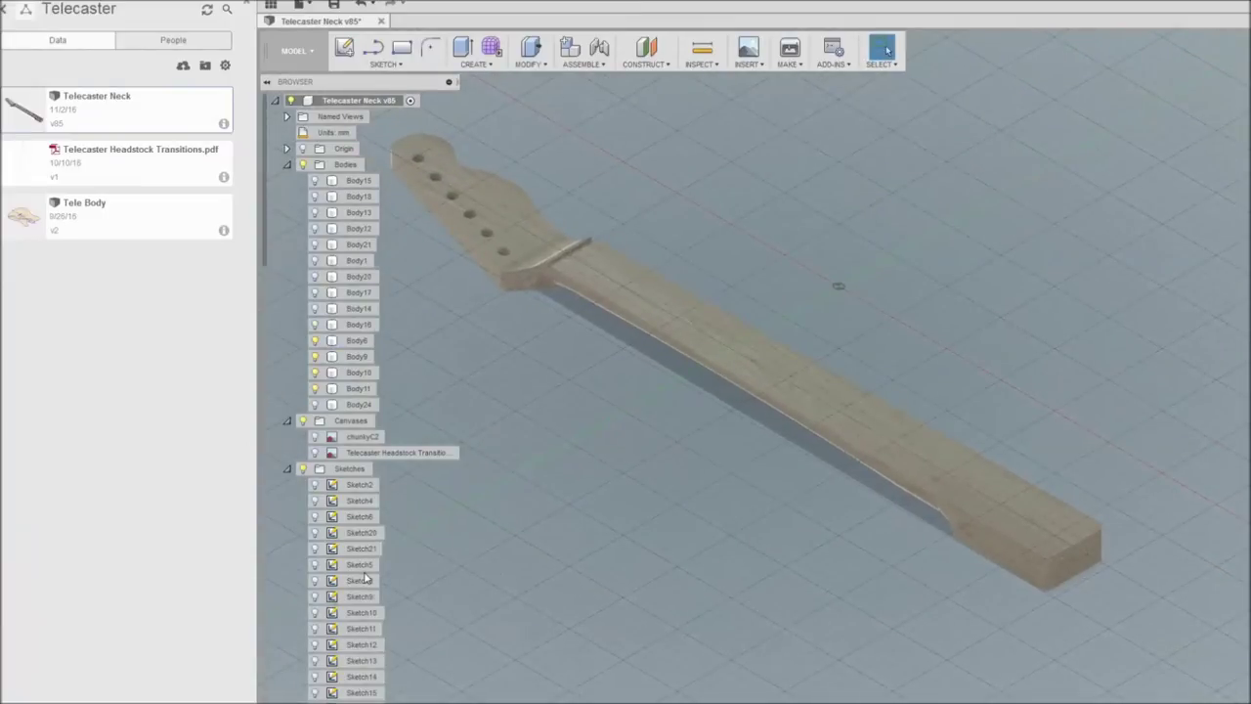
Show Sketch46 and inspect how its large circle meets the top of the fretboard at the heel end.
{"action": "scroll", "coordinate": [365, 578], "scroll_direction": "down", "scroll_amount": 10}
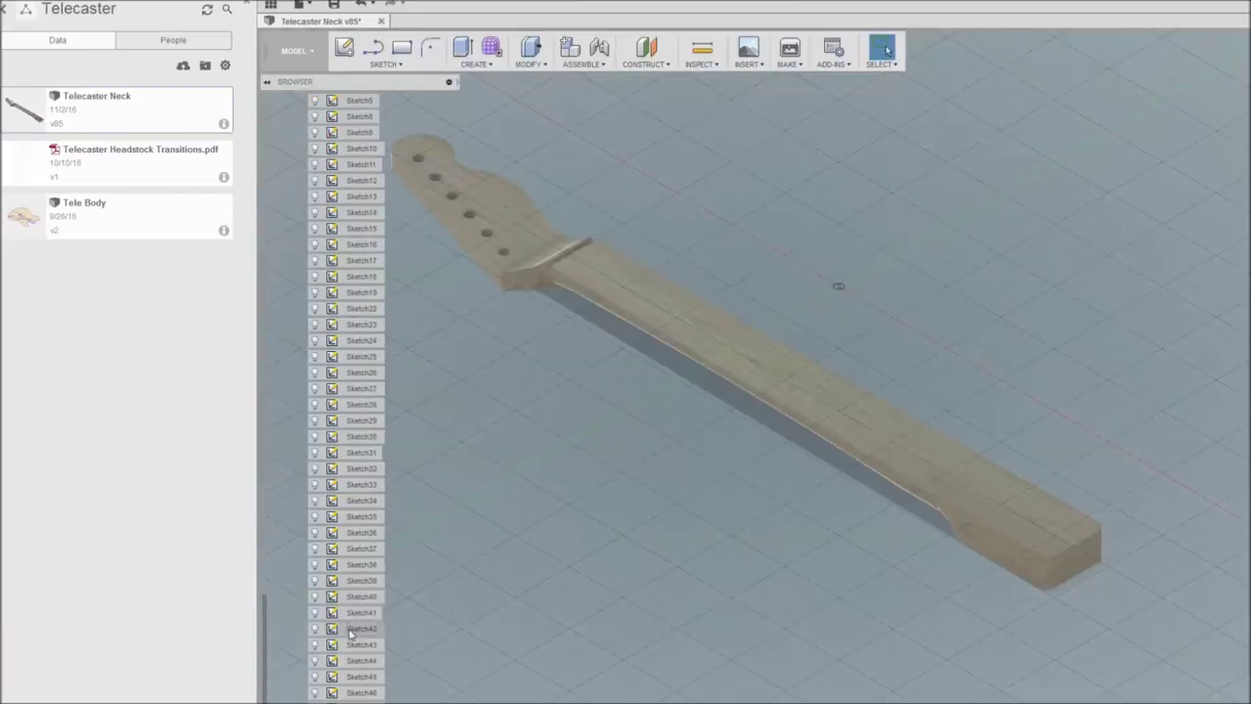
{"action": "left_click", "coordinate": [314, 692]}
{"action": "scroll", "coordinate": [1051, 388], "scroll_direction": "up", "scroll_amount": 5}
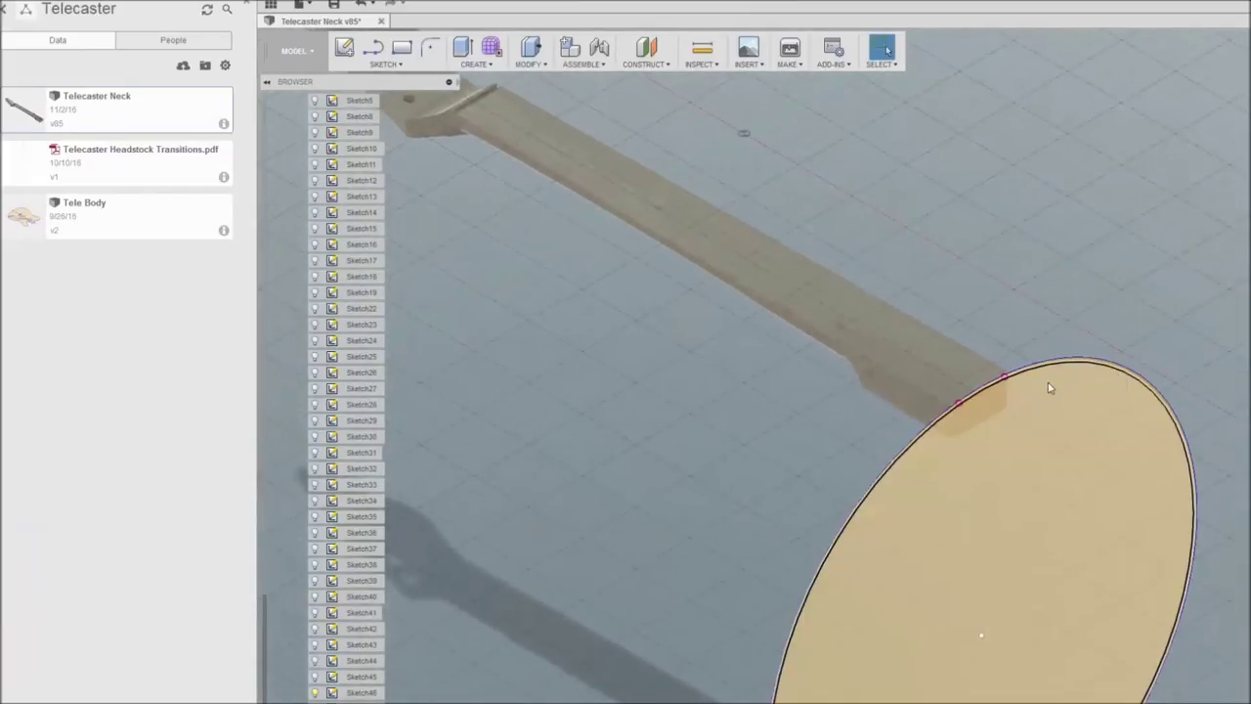
{"action": "scroll", "coordinate": [1050, 388], "scroll_direction": "up", "scroll_amount": 3}
{"action": "scroll", "coordinate": [1144, 190], "scroll_direction": "down", "scroll_amount": 5}
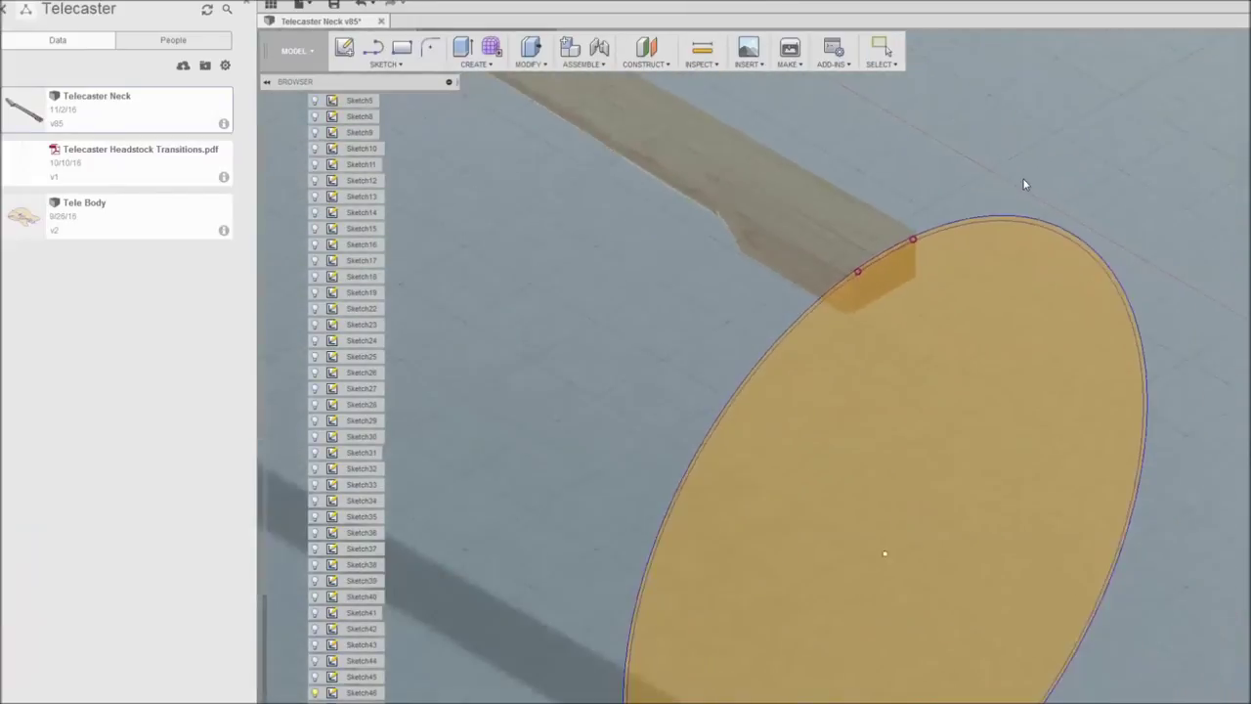
{"action": "left_click", "coordinate": [904, 291]}
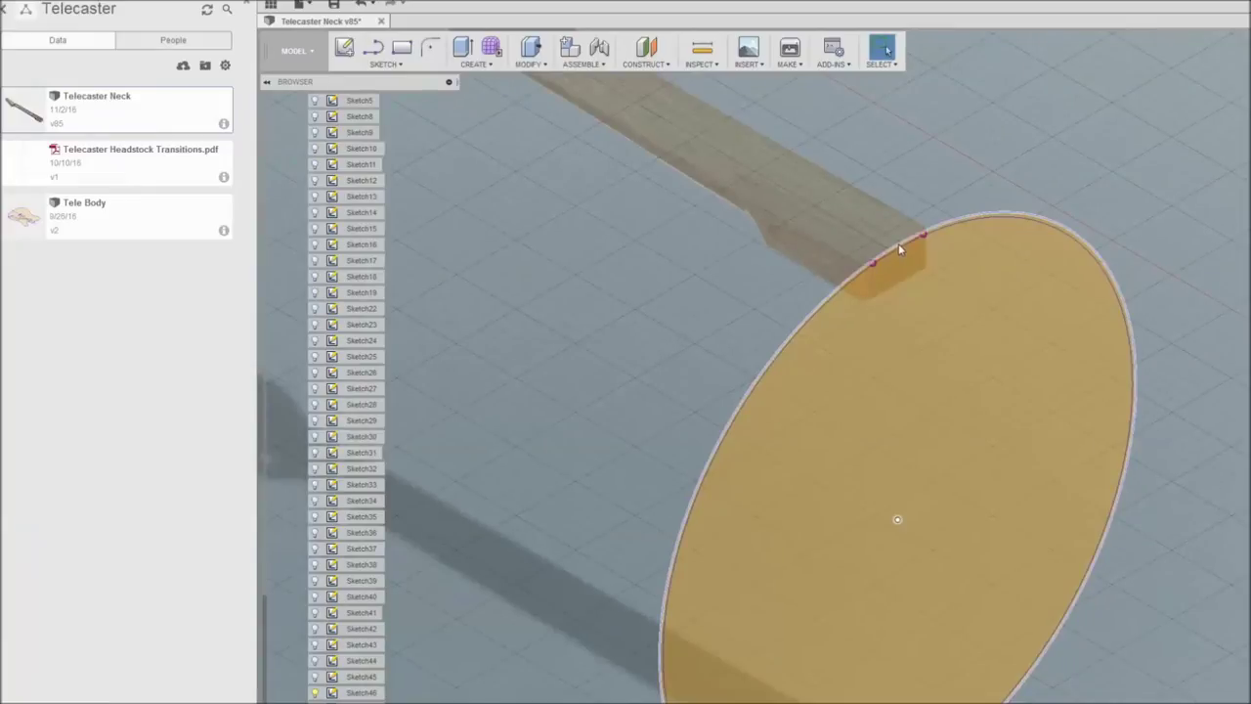
{"action": "scroll", "coordinate": [899, 244], "scroll_direction": "up", "scroll_amount": 2}
{"action": "scroll", "coordinate": [899, 243], "scroll_direction": "up", "scroll_amount": 1}
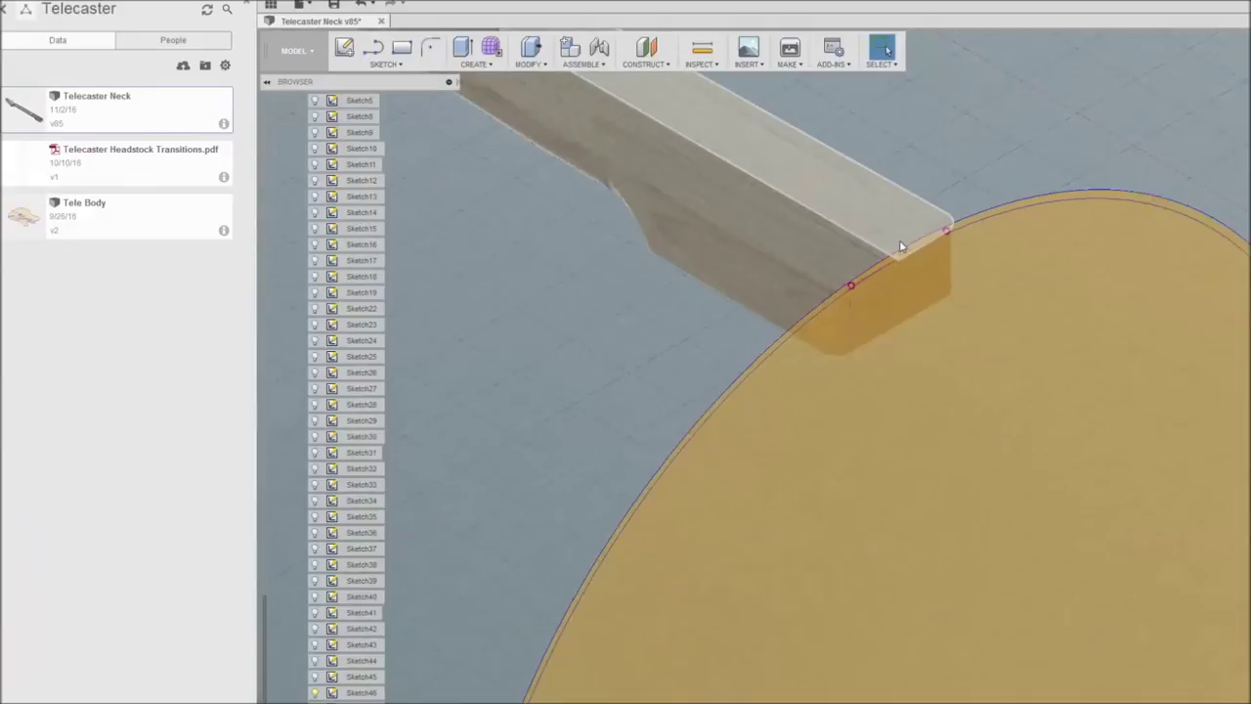